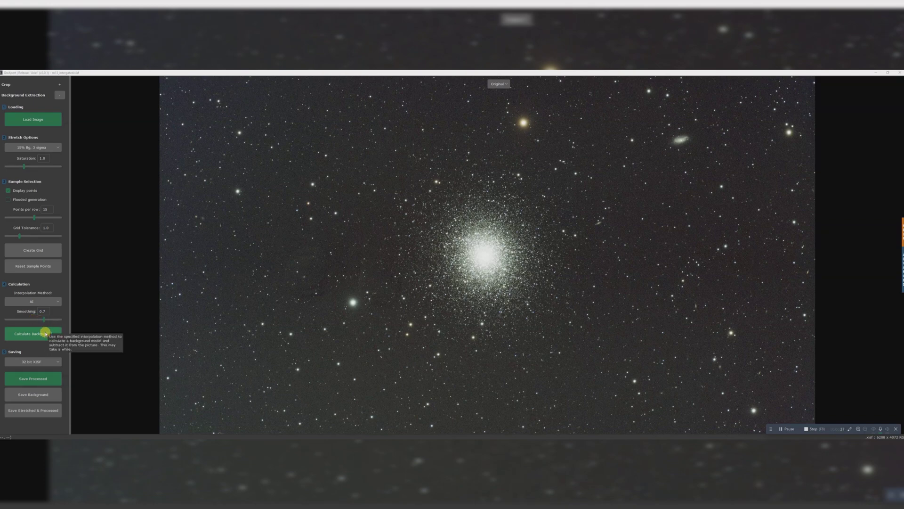
In GraXpert, display the Background model, then the Original, then the Processed M13 image.
{"action": "left_click", "coordinate": [497, 84]}
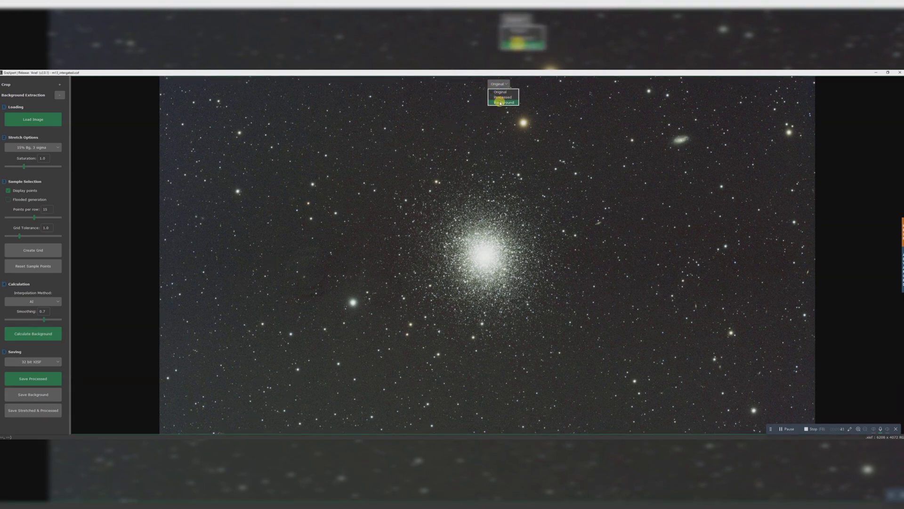
{"action": "left_click", "coordinate": [500, 103]}
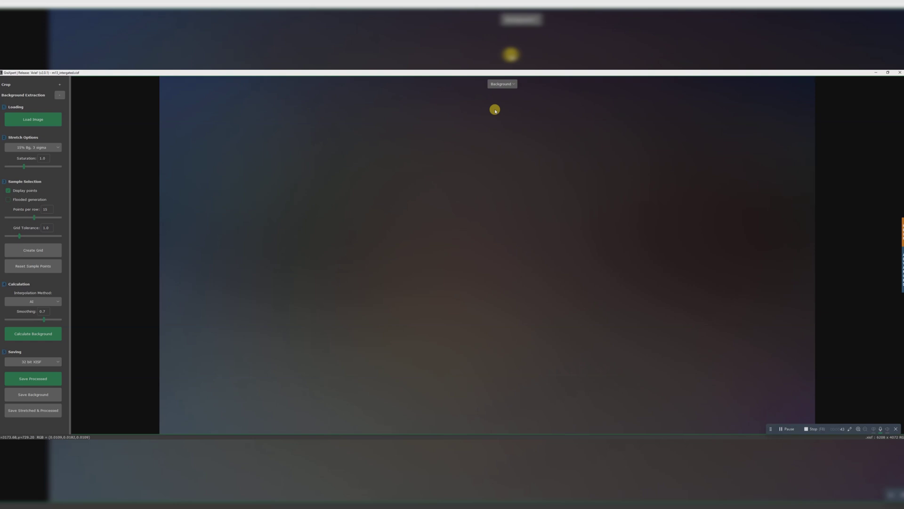
{"action": "left_click", "coordinate": [501, 84]}
{"action": "left_click", "coordinate": [500, 92]}
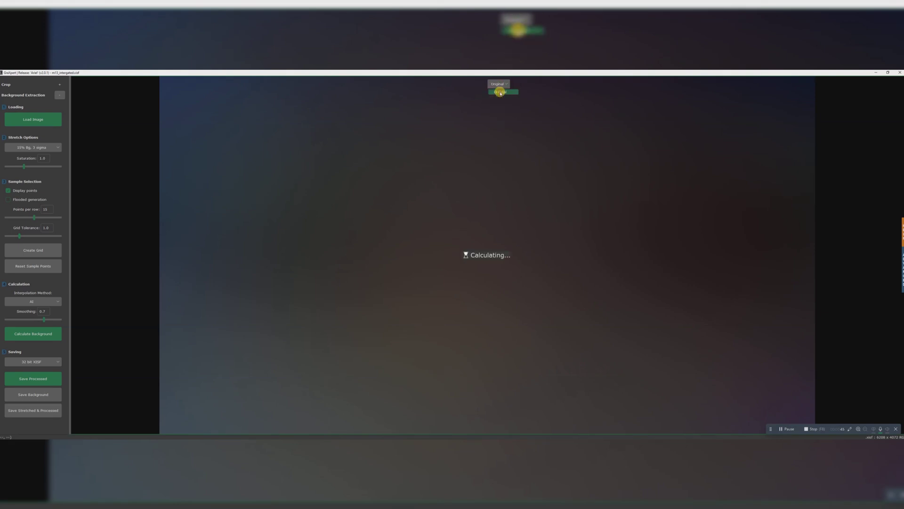
{"action": "left_click", "coordinate": [499, 85]}
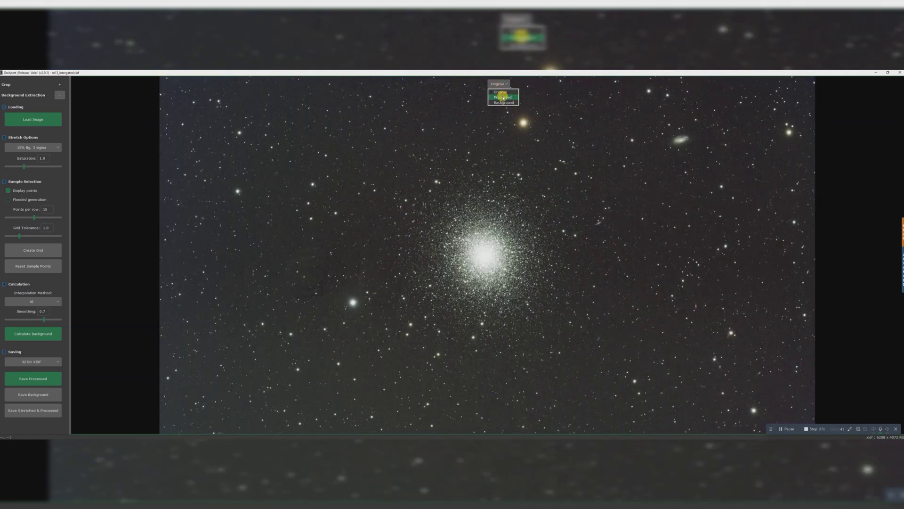
{"action": "left_click", "coordinate": [503, 97]}
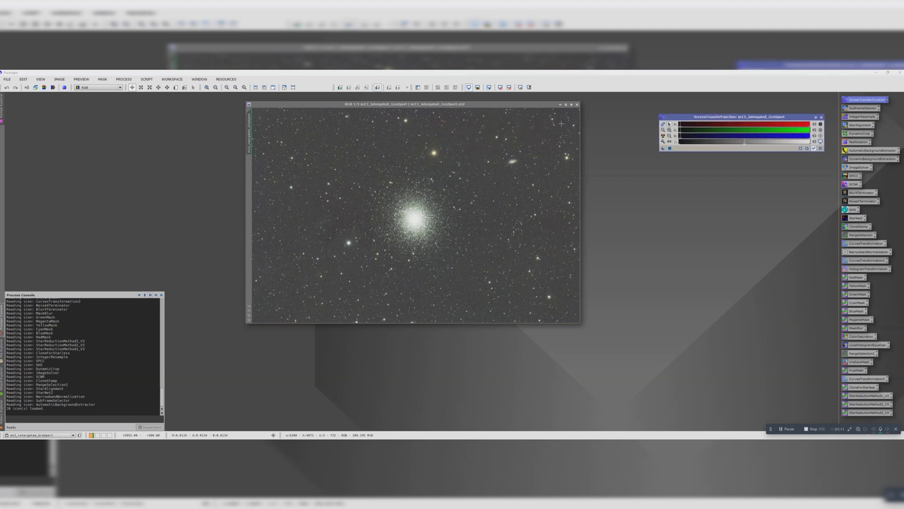
Create m13_integrated_GraXpert_clone, minimize the original, centre the clone and close ScreenTransferFunction.
{"action": "left_click_drag", "start_coordinate": [392, 105], "coordinate": [324, 102]}
{"action": "left_click_drag", "start_coordinate": [181, 123], "coordinate": [506, 133]}
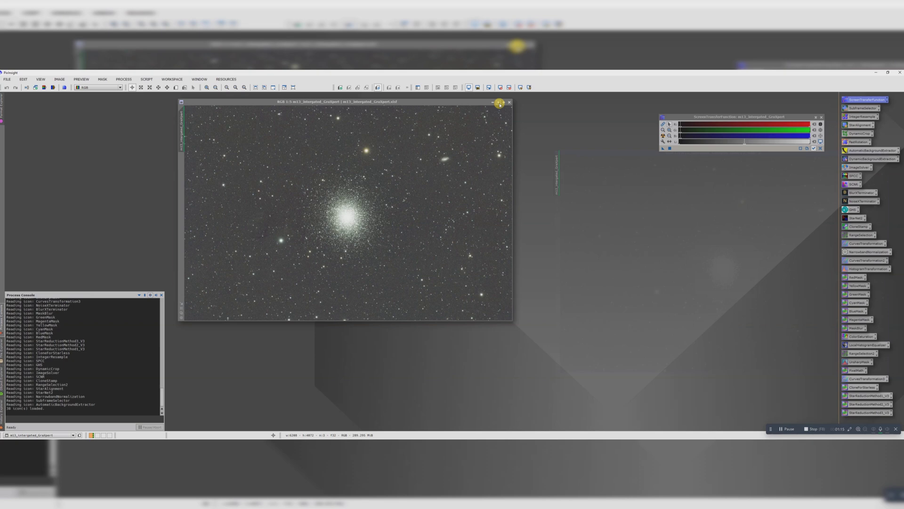
{"action": "mouse_move", "coordinate": [471, 102]}
{"action": "left_mouse_down"}
{"action": "mouse_move", "coordinate": [460, 141]}
{"action": "mouse_move", "coordinate": [351, 205]}
{"action": "mouse_move", "coordinate": [202, 157]}
{"action": "left_mouse_up"}
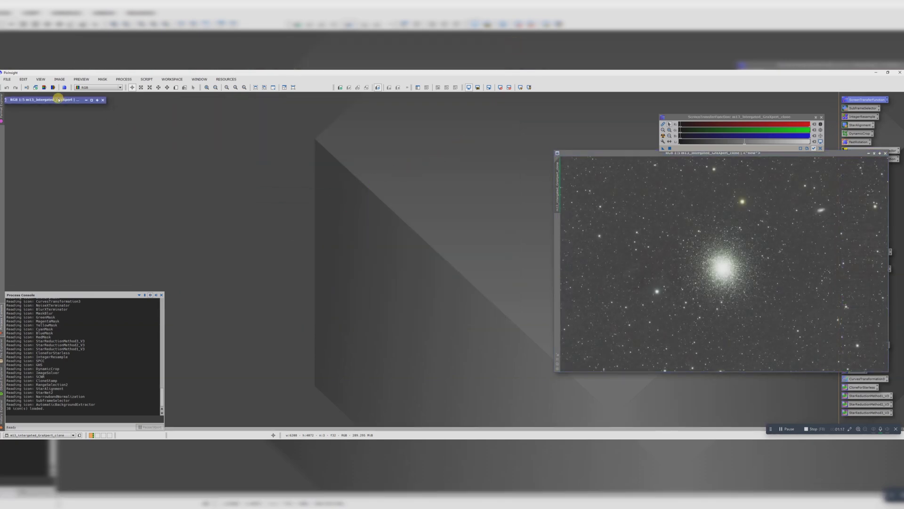
{"action": "left_click", "coordinate": [62, 98]}
{"action": "left_click_drag", "start_coordinate": [579, 152], "coordinate": [250, 125]}
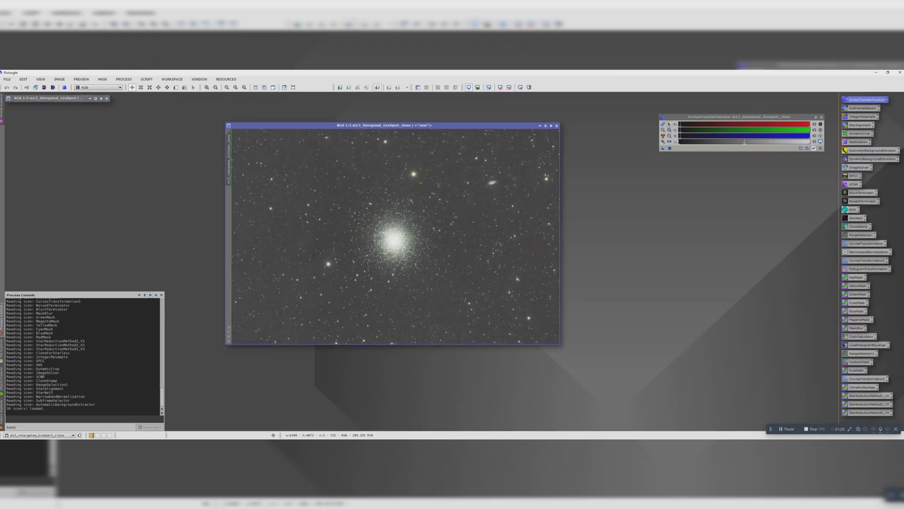
{"action": "left_click", "coordinate": [822, 117]}
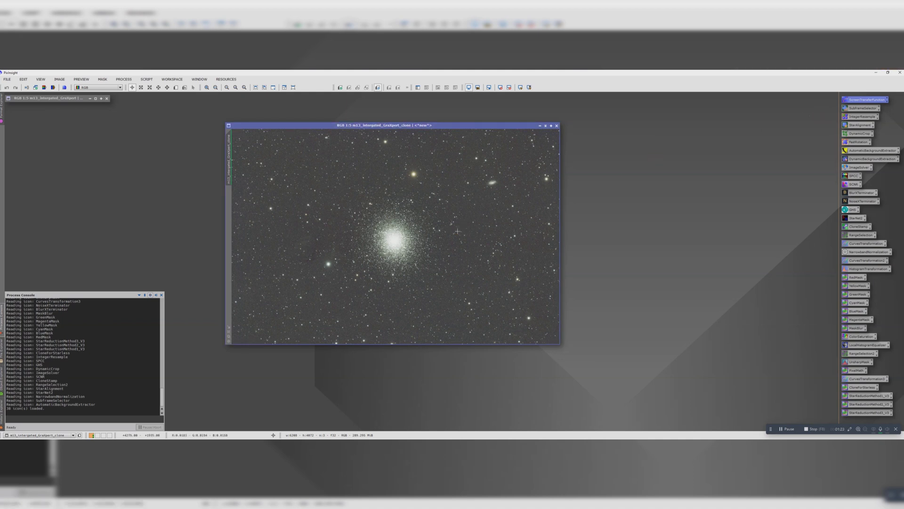
{"action": "scroll", "coordinate": [457, 231], "scroll_direction": "down", "scroll_amount": 1}
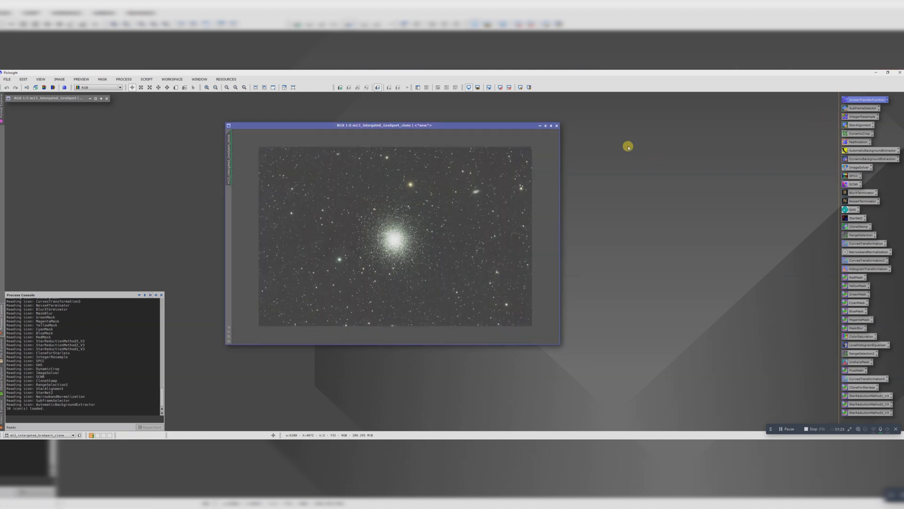
Downsample the clone by factor 2 with IntegerResample, accepting loss of the astrometric solution.
{"action": "double_click", "coordinate": [861, 117]}
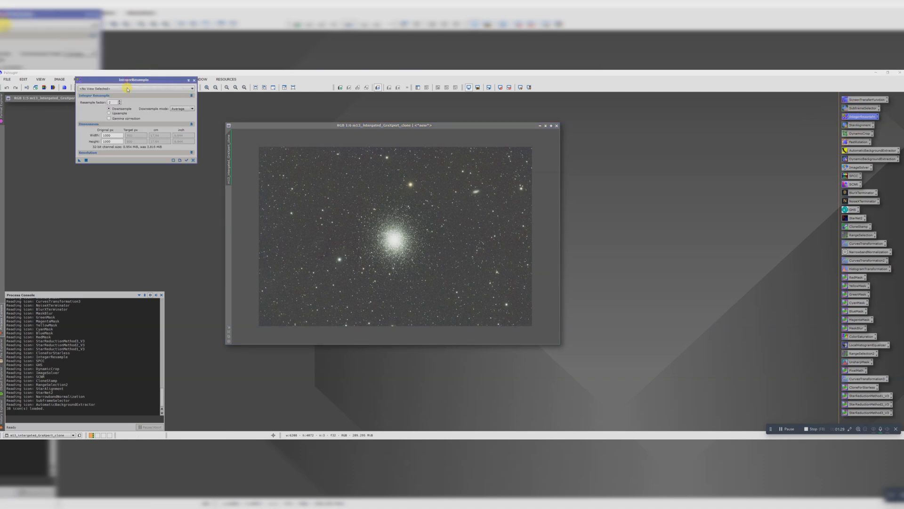
{"action": "left_click_drag", "start_coordinate": [139, 85], "coordinate": [135, 118]}
{"action": "left_click", "coordinate": [103, 121]}
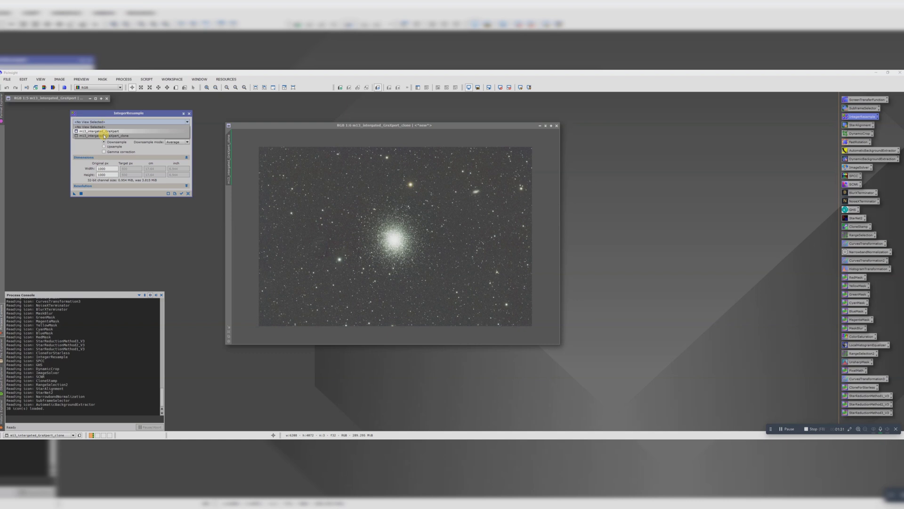
{"action": "left_click", "coordinate": [103, 136]}
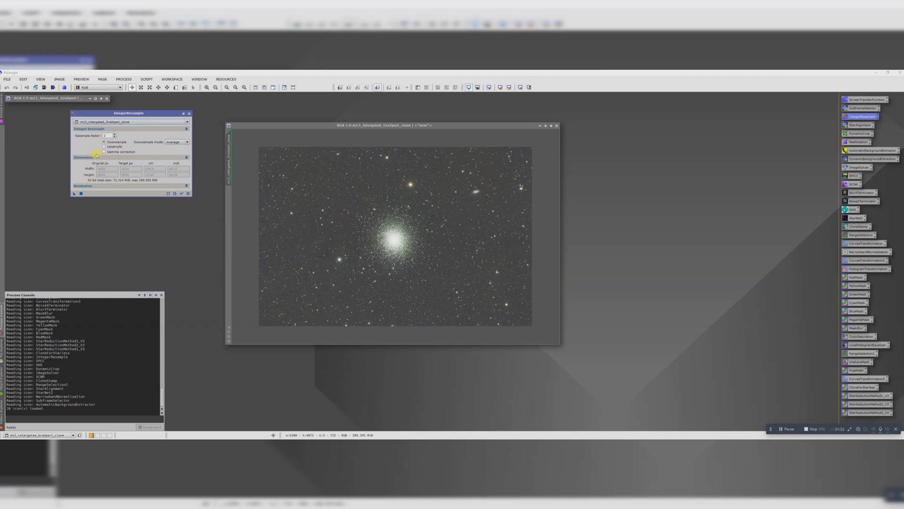
{"action": "left_click_drag", "start_coordinate": [73, 194], "coordinate": [325, 226]}
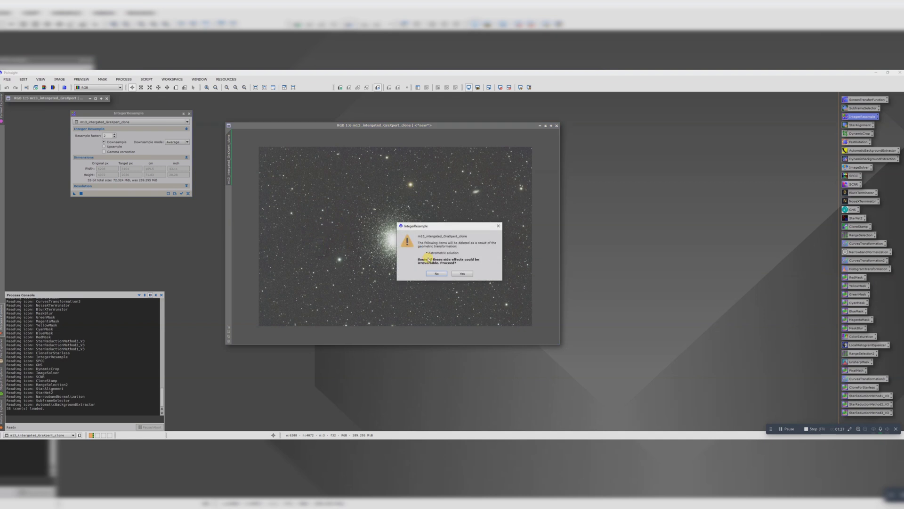
{"action": "left_click", "coordinate": [468, 275]}
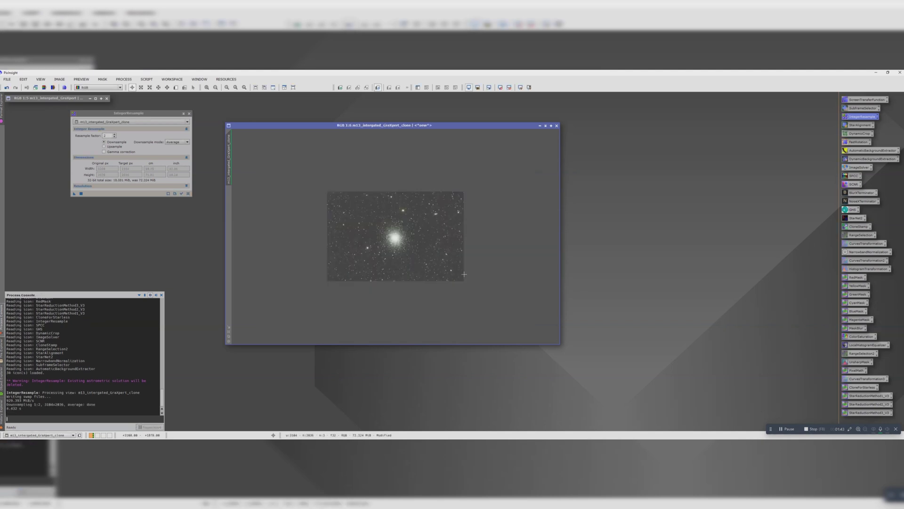
{"action": "left_click", "coordinate": [189, 113]}
{"action": "scroll", "coordinate": [415, 248], "scroll_direction": "down", "scroll_amount": 2}
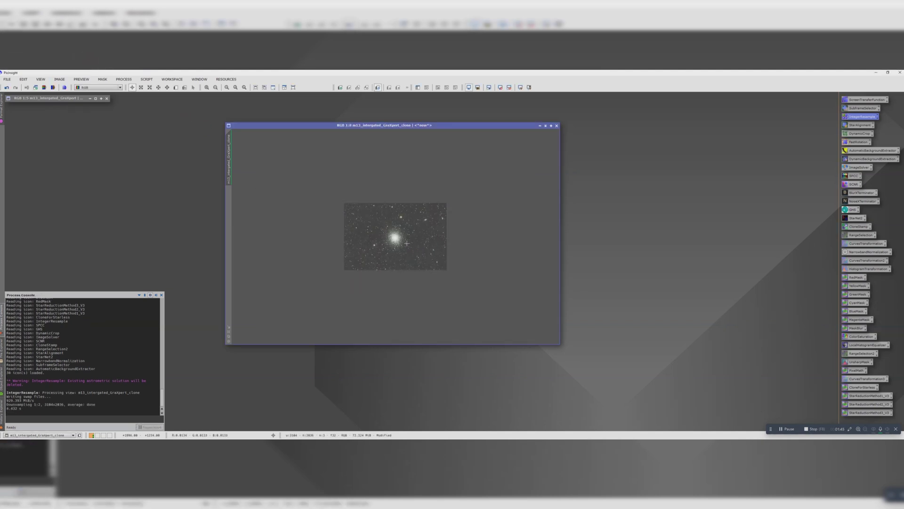
{"action": "scroll", "coordinate": [394, 236], "scroll_direction": "up", "scroll_amount": 4}
{"action": "scroll", "coordinate": [395, 235], "scroll_direction": "up", "scroll_amount": 1}
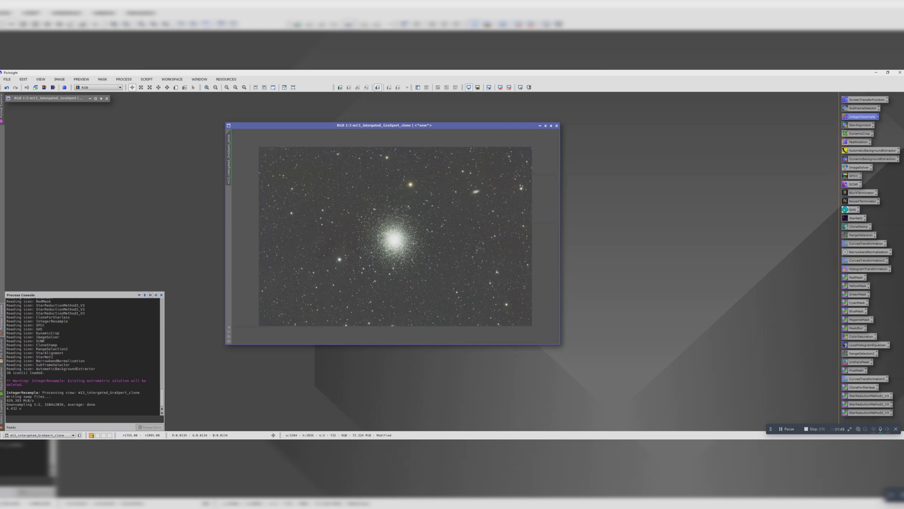
{"action": "scroll", "coordinate": [397, 242], "scroll_direction": "up", "scroll_amount": 4}
{"action": "scroll", "coordinate": [396, 243], "scroll_direction": "down", "scroll_amount": 5}
{"action": "scroll", "coordinate": [399, 245], "scroll_direction": "up", "scroll_amount": 1}
Plate-solve the downsampled clone with the ImageSolver script, giving about 1.554 arcsec/px.
{"action": "left_click", "coordinate": [147, 79]}
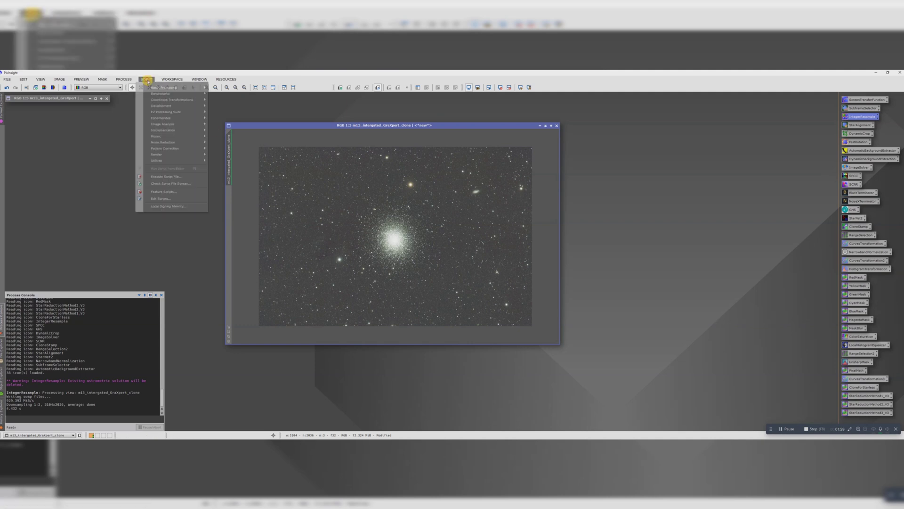
{"action": "mouse_move", "coordinate": [163, 124]}
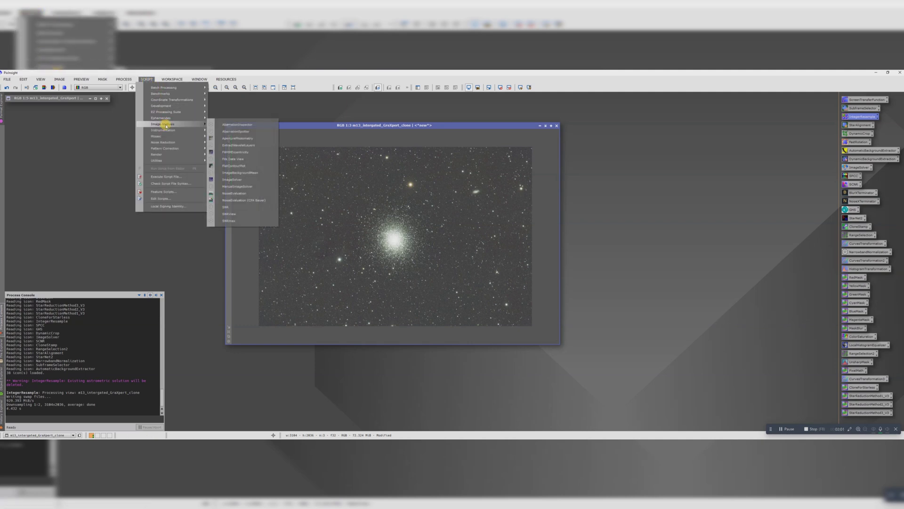
{"action": "left_click", "coordinate": [232, 180]}
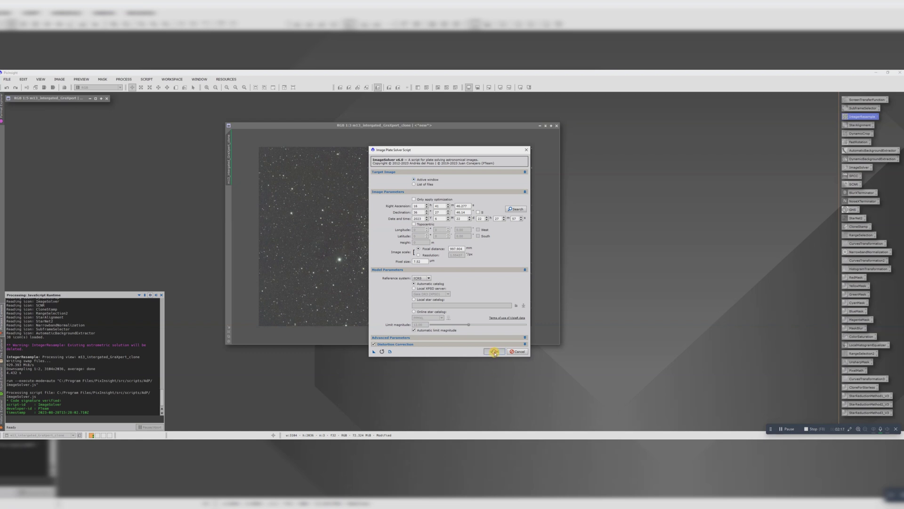
{"action": "left_click", "coordinate": [494, 352]}
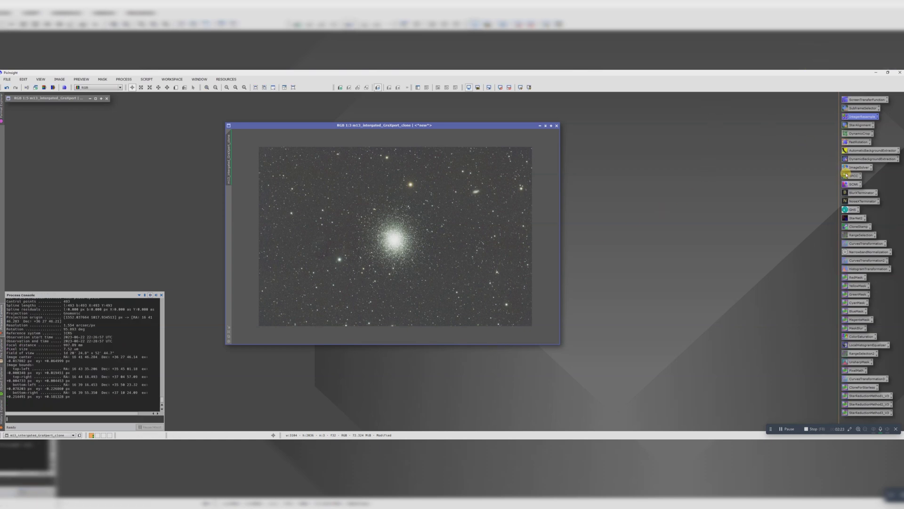
Open SpectrophotometricColorCalibration and draw Preview01 on an empty sky patch.
{"action": "double_click", "coordinate": [854, 175]}
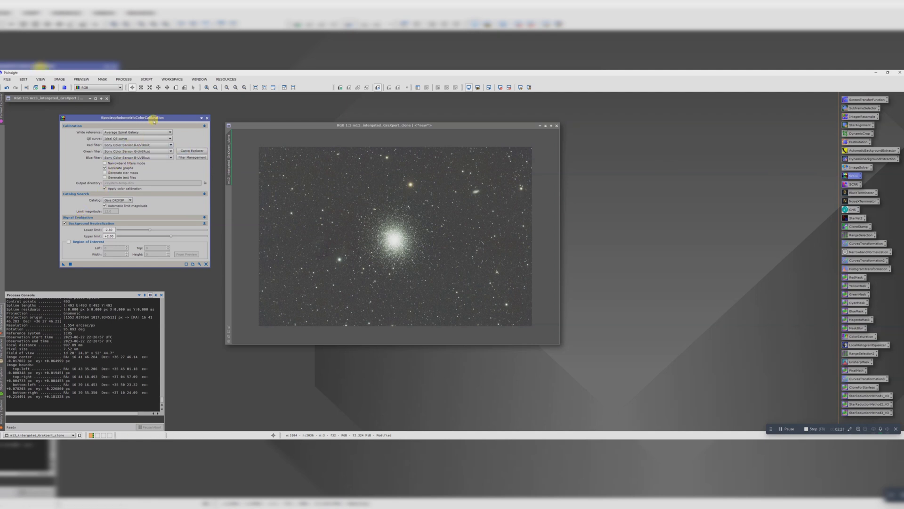
{"action": "scroll", "coordinate": [511, 262], "scroll_direction": "up", "scroll_amount": 2}
{"action": "scroll", "coordinate": [511, 261], "scroll_direction": "up", "scroll_amount": 1}
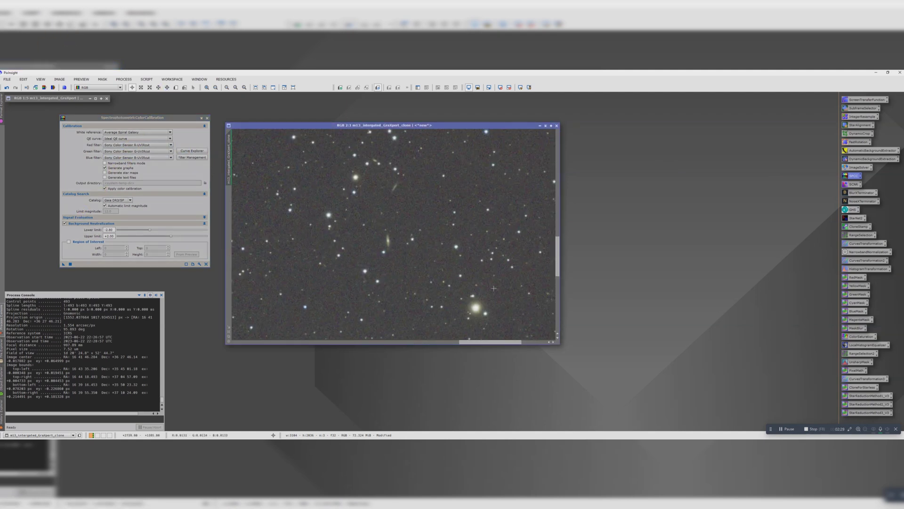
{"action": "left_click_drag", "start_coordinate": [485, 341], "coordinate": [519, 341]}
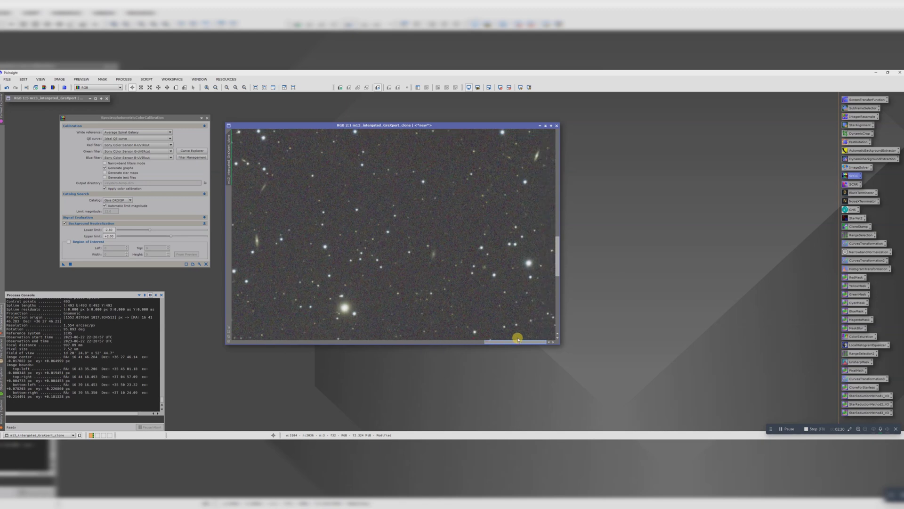
{"action": "left_click", "coordinate": [176, 87]}
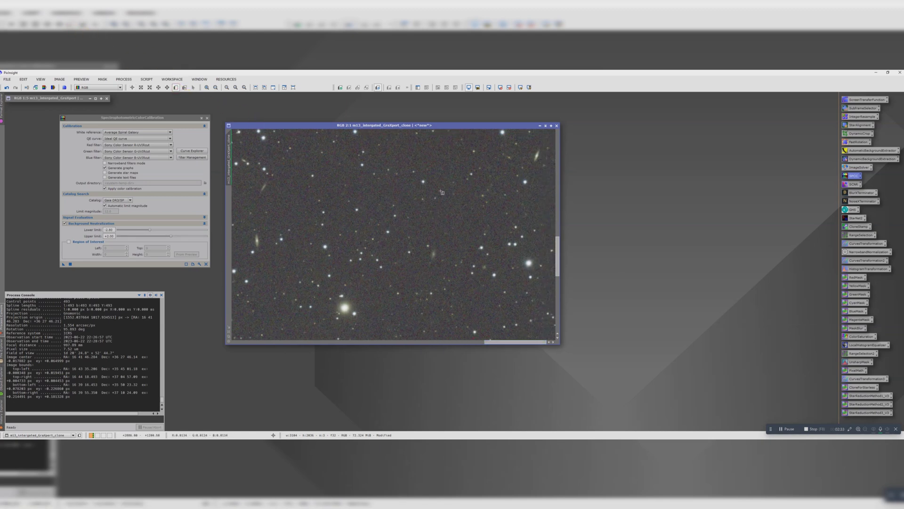
{"action": "left_click_drag", "start_coordinate": [405, 140], "coordinate": [453, 166]}
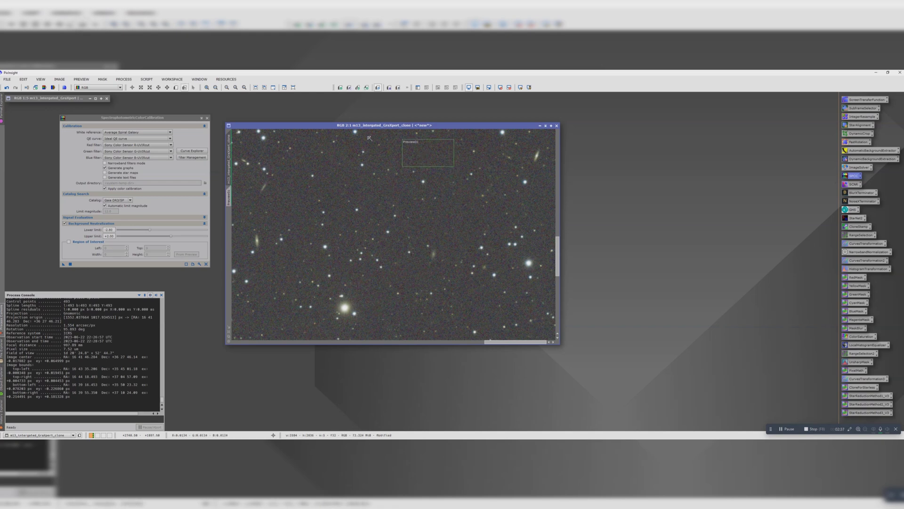
Set SPCC's background Region of Interest from Preview01 and apply the calibration to the clone.
{"action": "left_click", "coordinate": [72, 242]}
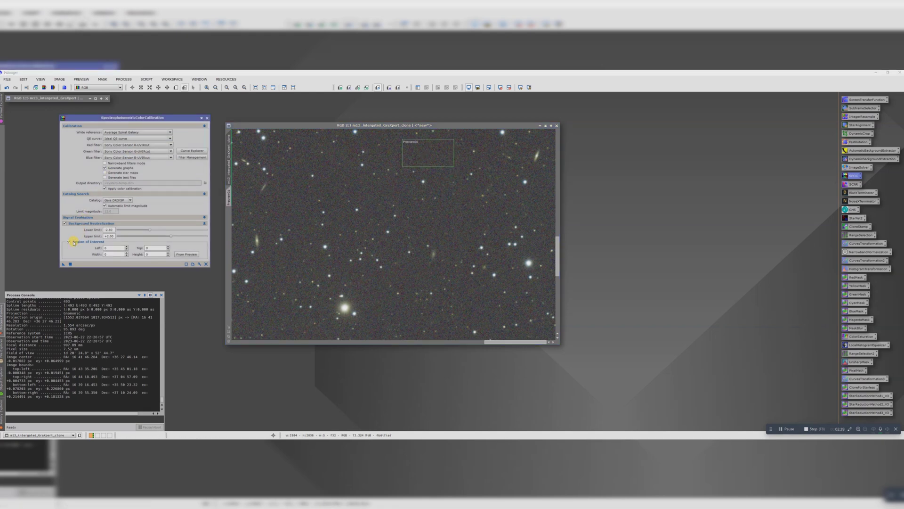
{"action": "left_click", "coordinate": [188, 255]}
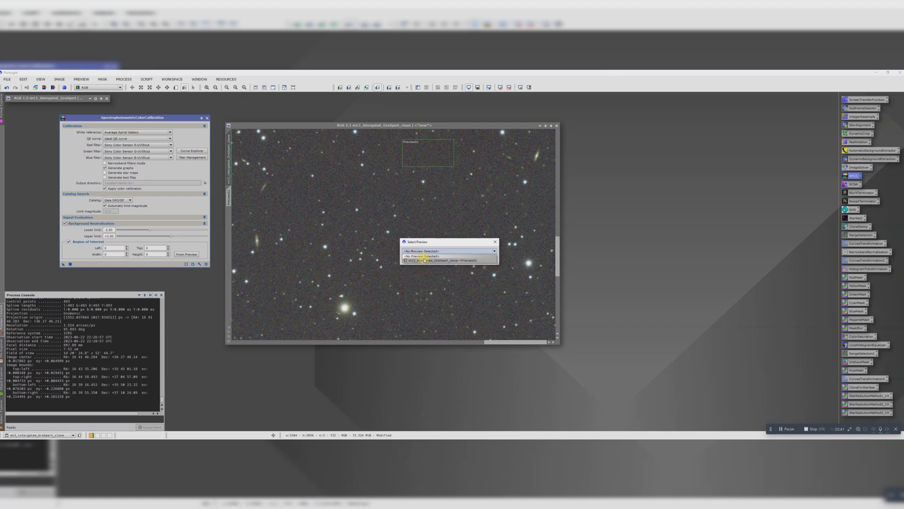
{"action": "left_click", "coordinate": [462, 259]}
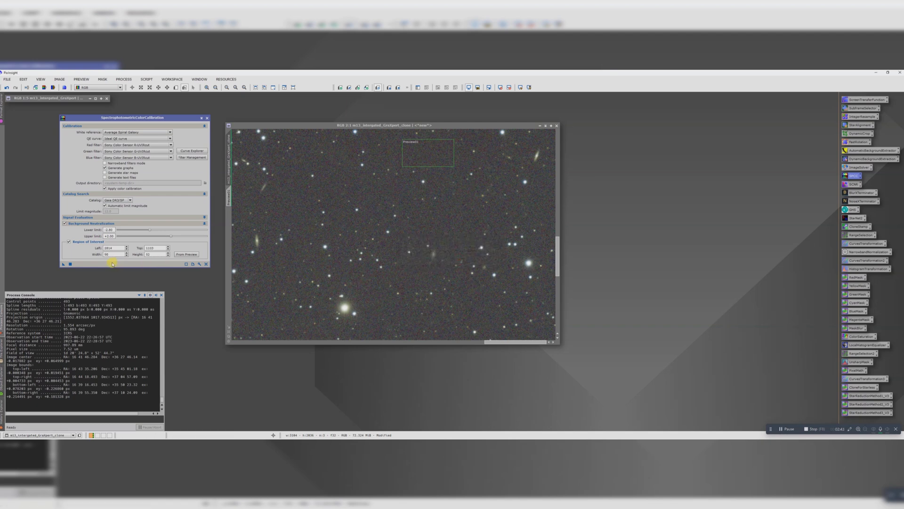
{"action": "left_click", "coordinate": [71, 264]}
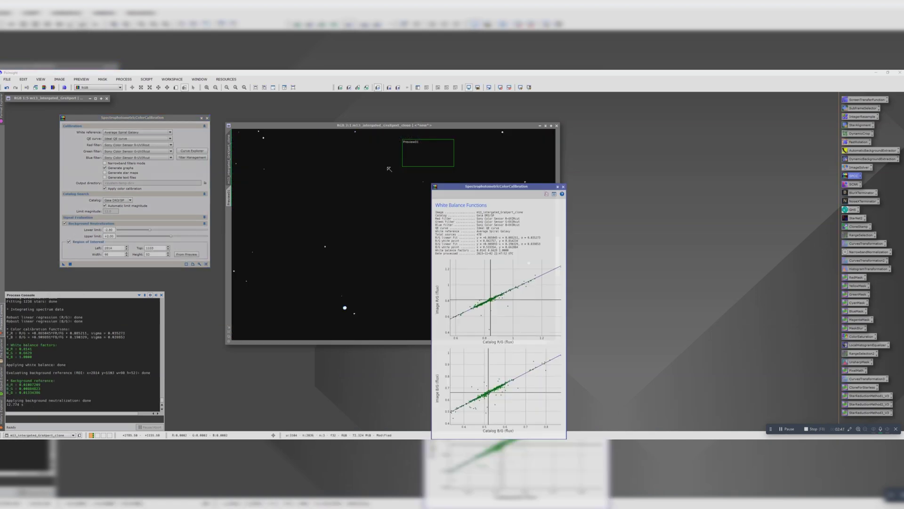
{"action": "left_click_drag", "start_coordinate": [517, 187], "coordinate": [654, 126]}
{"action": "scroll", "coordinate": [496, 170], "scroll_direction": "down", "scroll_amount": 4}
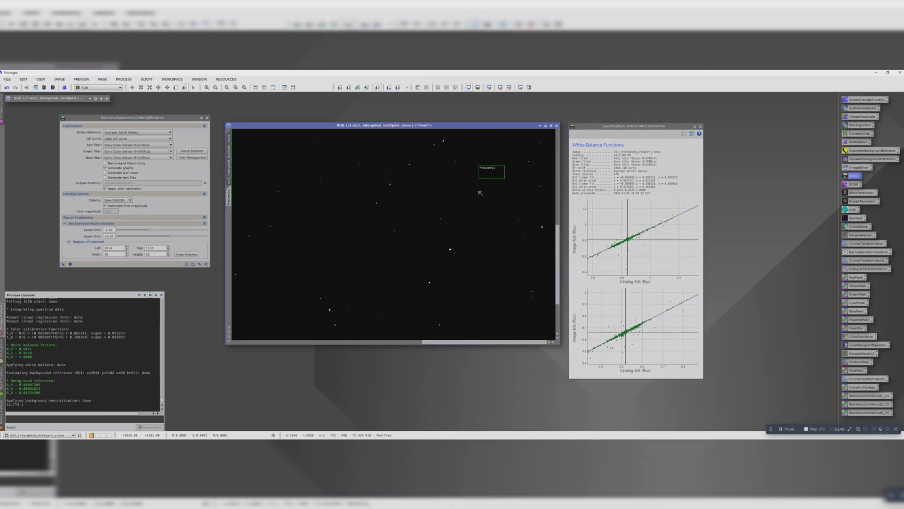
Delete Preview01, auto-stretch the image with STF, and close the white balance graph.
{"action": "left_click", "coordinate": [228, 196]}
{"action": "right_click", "coordinate": [228, 196]}
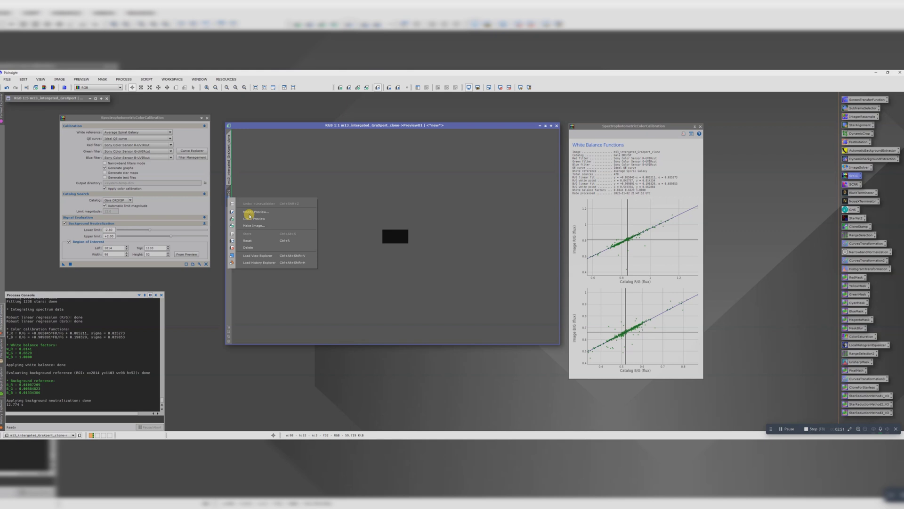
{"action": "left_click", "coordinate": [253, 247]}
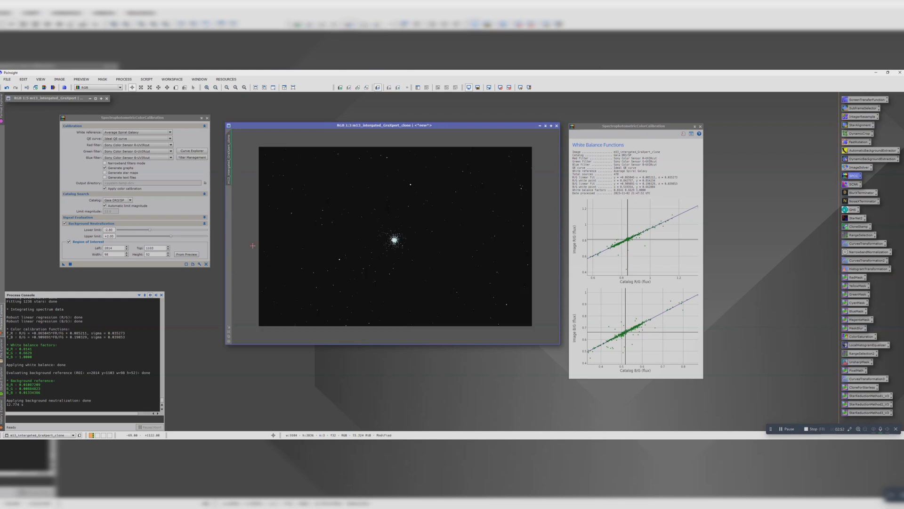
{"action": "double_click", "coordinate": [864, 99]}
{"action": "left_click", "coordinate": [663, 136]}
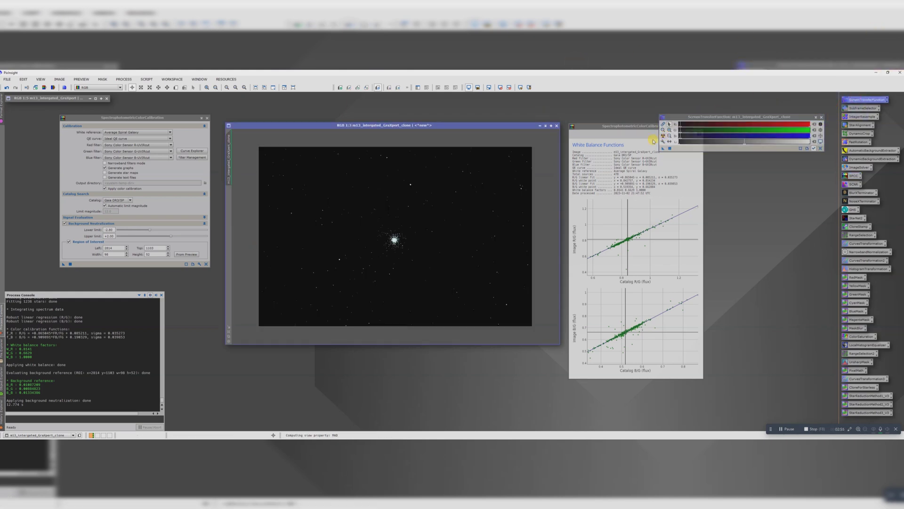
{"action": "left_click", "coordinate": [822, 117]}
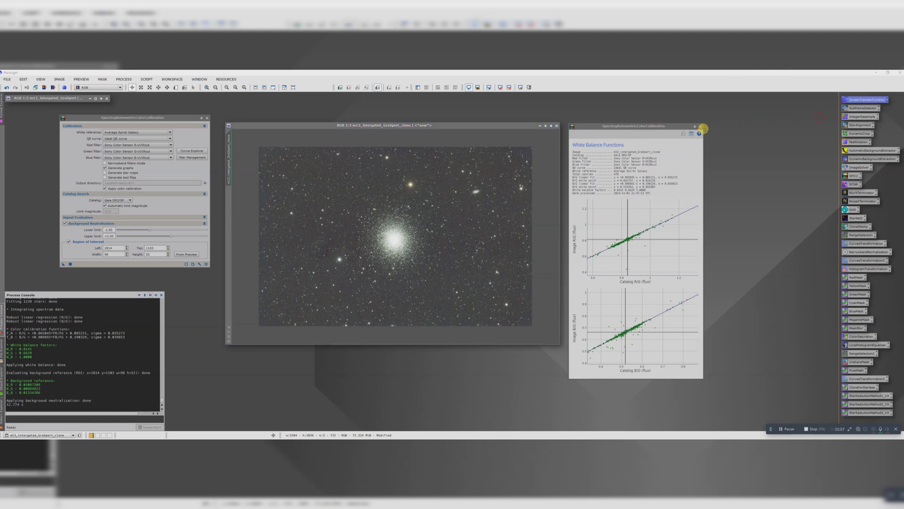
{"action": "left_click", "coordinate": [700, 127]}
{"action": "left_click", "coordinate": [700, 127]}
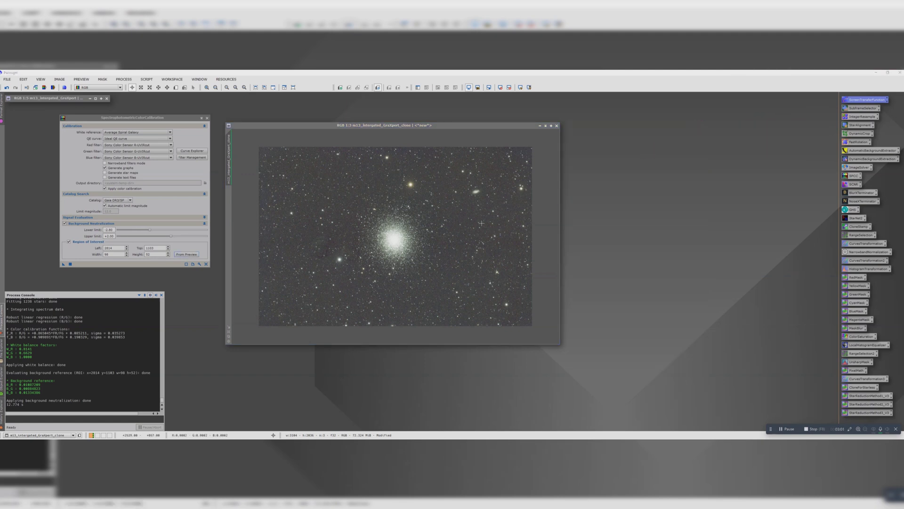
Rename the image m13_SPCC, clone it, close SPCC, and centre m13_SPCC_clone.
{"action": "double_click", "coordinate": [230, 154]}
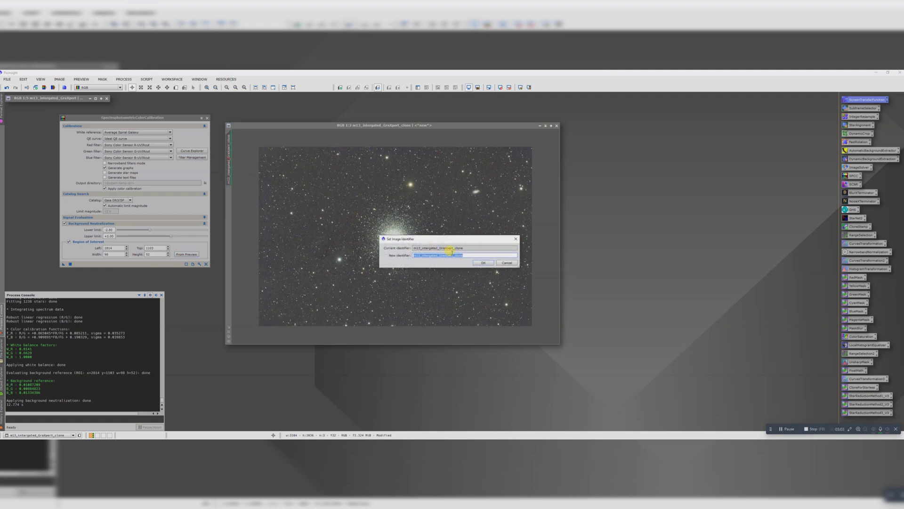
{"action": "left_click_drag", "start_coordinate": [464, 255], "coordinate": [427, 255]}
{"action": "type", "text": "SPCC"}
{"action": "key", "text": "Return"}
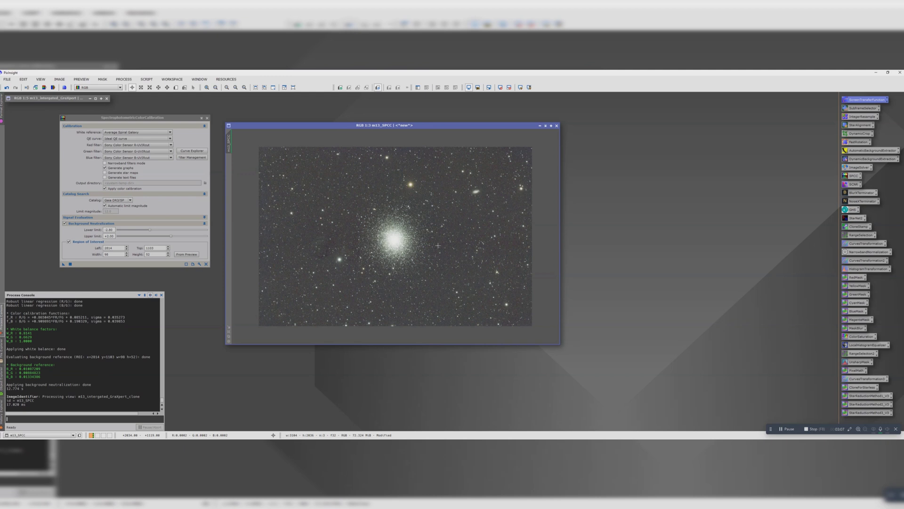
{"action": "left_click", "coordinate": [540, 125]}
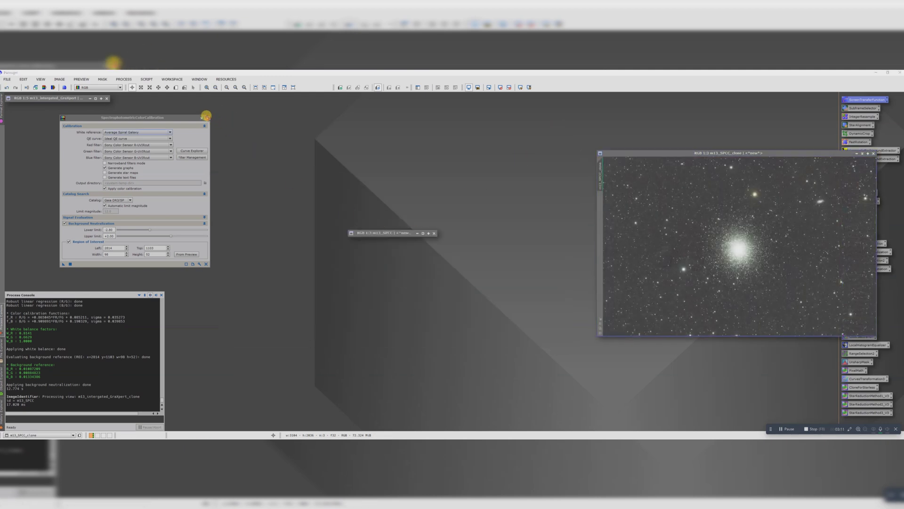
{"action": "left_click", "coordinate": [207, 118]}
{"action": "left_click_drag", "start_coordinate": [370, 233], "coordinate": [35, 107]}
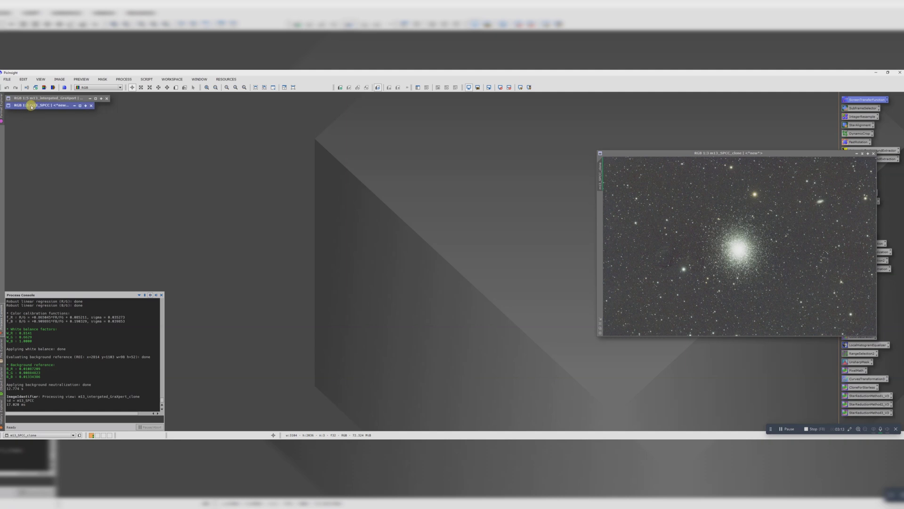
{"action": "left_click_drag", "start_coordinate": [650, 153], "coordinate": [374, 143]}
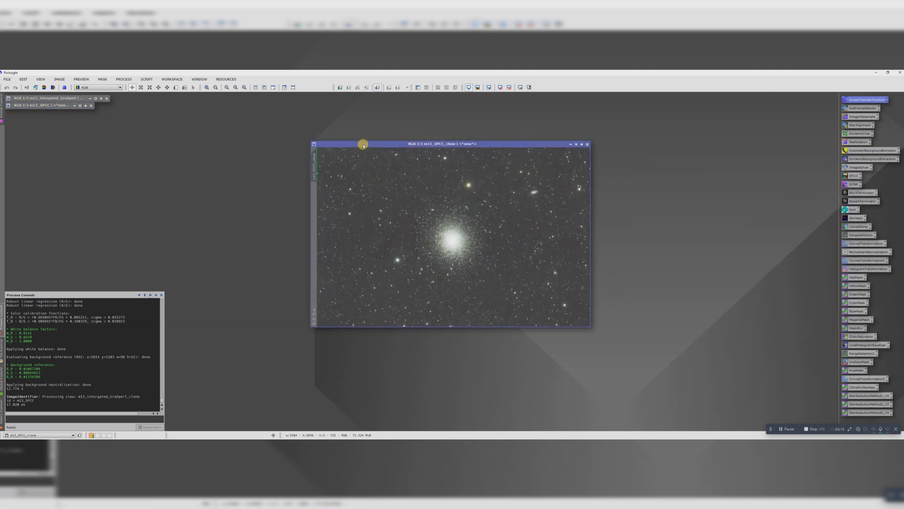
Open BlurXTerminator and place it beside m13_SPCC_clone.
{"action": "double_click", "coordinate": [853, 193]}
{"action": "left_click_drag", "start_coordinate": [605, 151], "coordinate": [638, 142]}
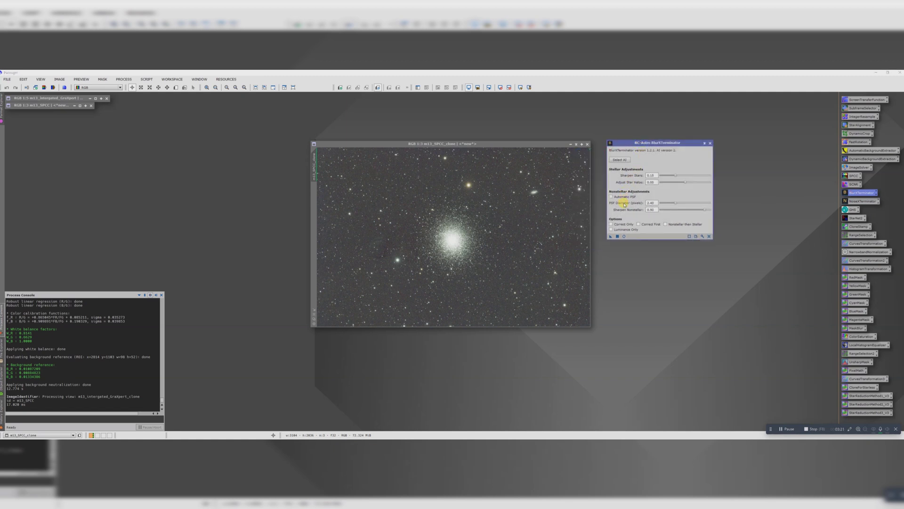
{"action": "mouse_move", "coordinate": [634, 197]}
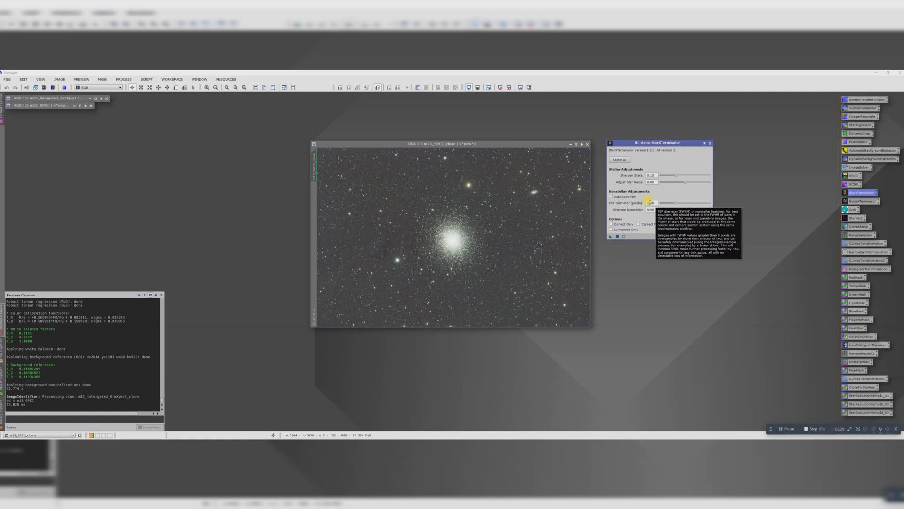
Measure the clone's star PSFs with the PSFImage script, reading FWHM about 1.42–1.55 px.
{"action": "left_click", "coordinate": [148, 80]}
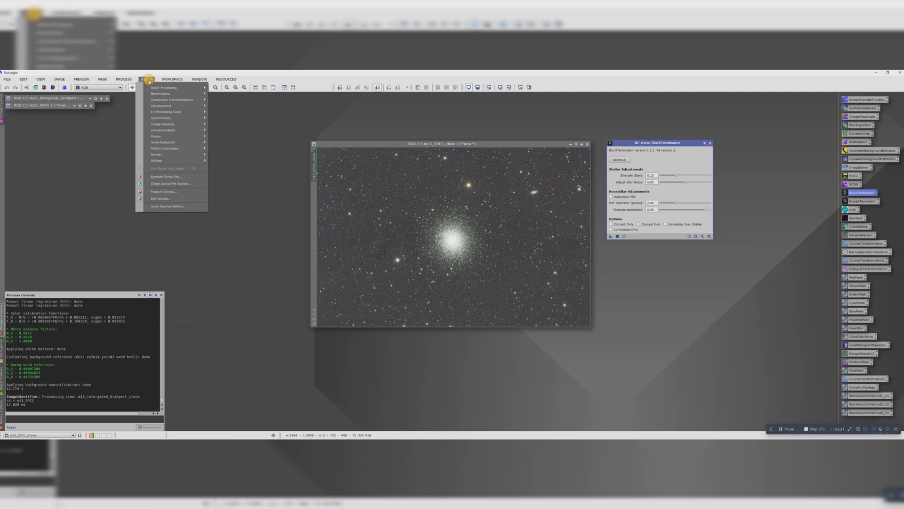
{"action": "mouse_move", "coordinate": [163, 154]}
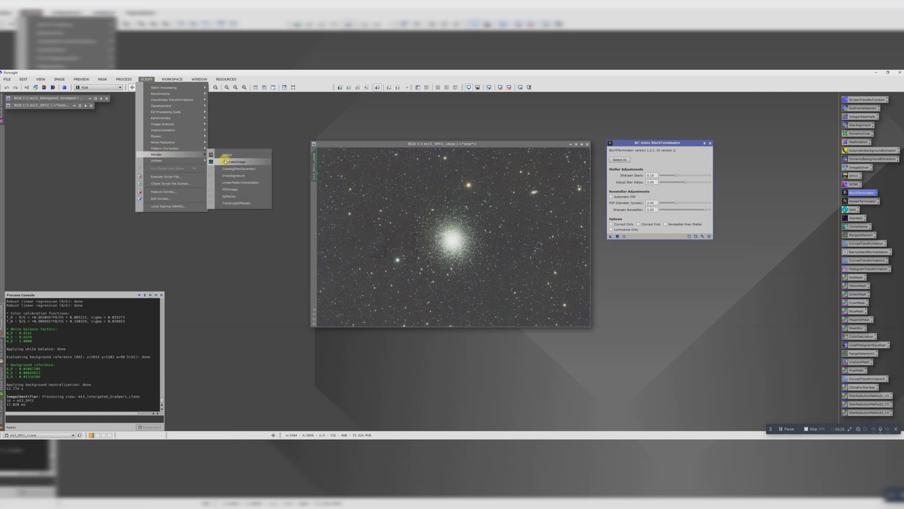
{"action": "left_click", "coordinate": [231, 189]}
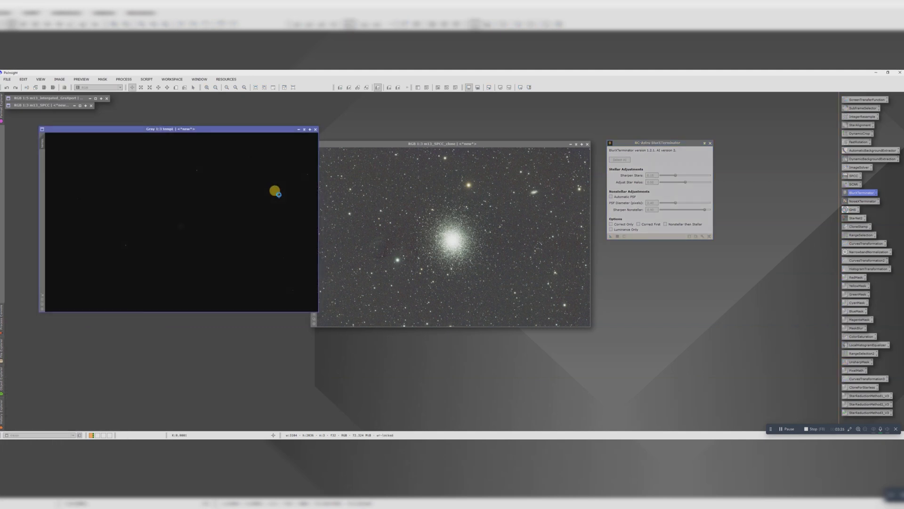
{"action": "left_click_drag", "start_coordinate": [369, 167], "coordinate": [277, 127]}
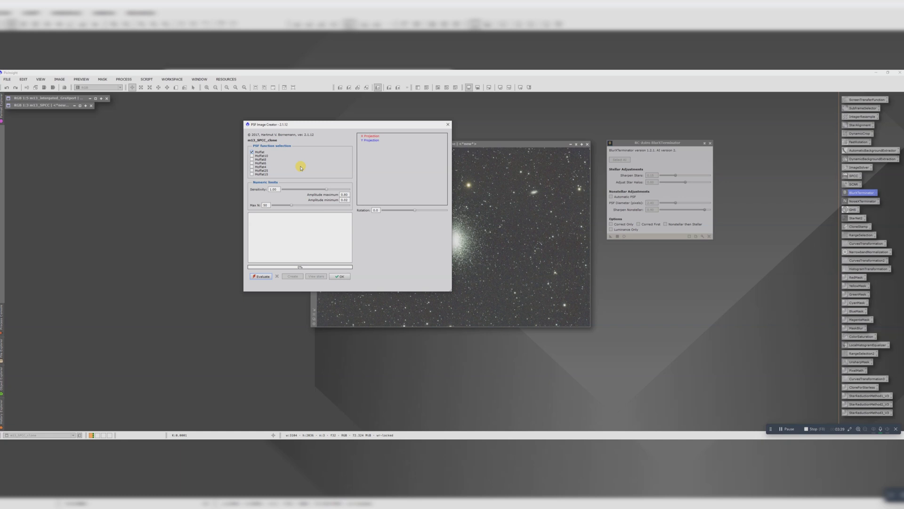
{"action": "left_click", "coordinate": [261, 278]}
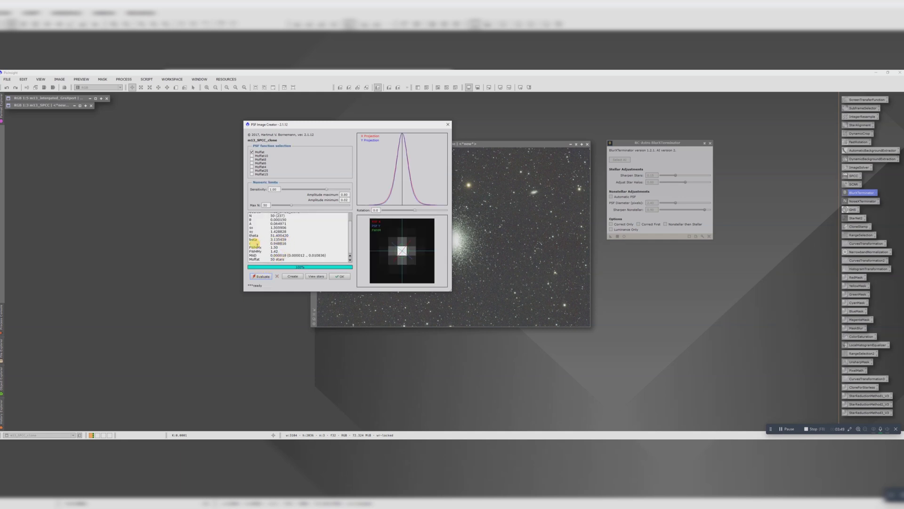
{"action": "left_click", "coordinate": [254, 247]}
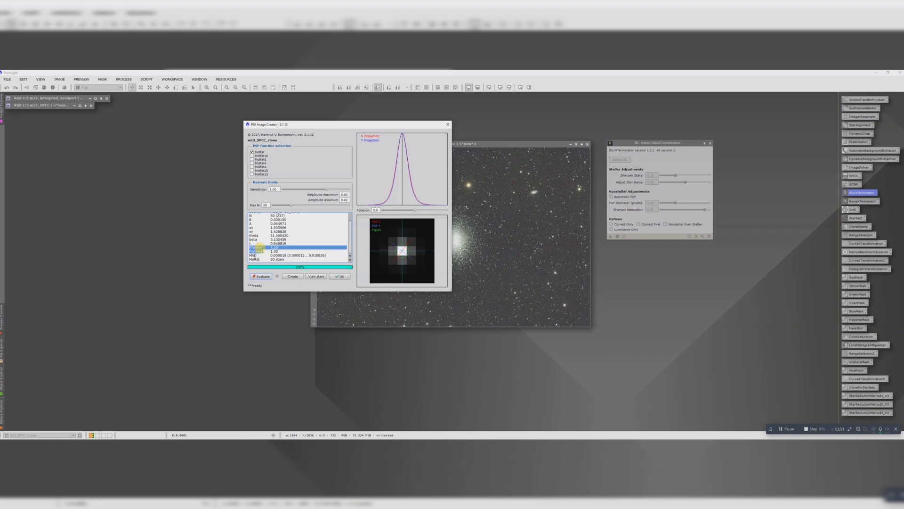
{"action": "mouse_move", "coordinate": [262, 250]}
{"action": "left_mouse_down"}
{"action": "mouse_move", "coordinate": [280, 251]}
{"action": "mouse_move", "coordinate": [269, 245]}
{"action": "left_mouse_up"}
{"action": "left_click", "coordinate": [276, 250]}
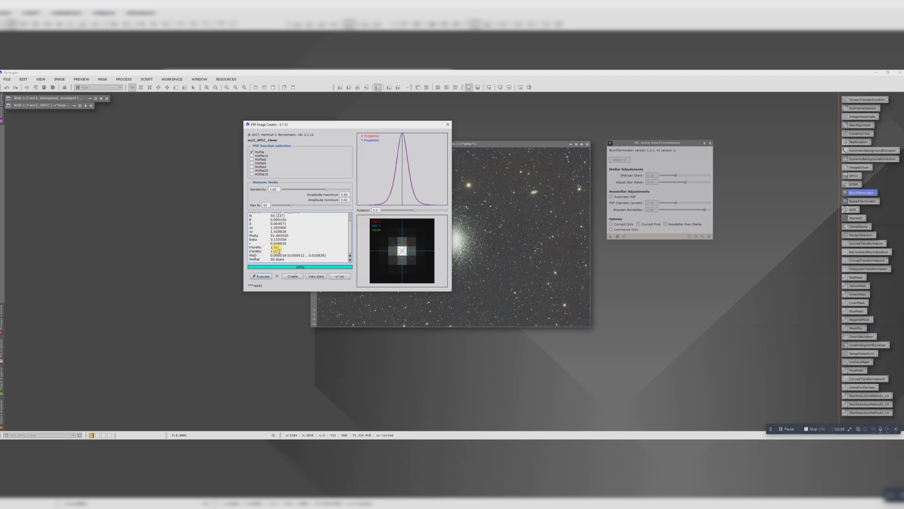
{"action": "left_click", "coordinate": [340, 276]}
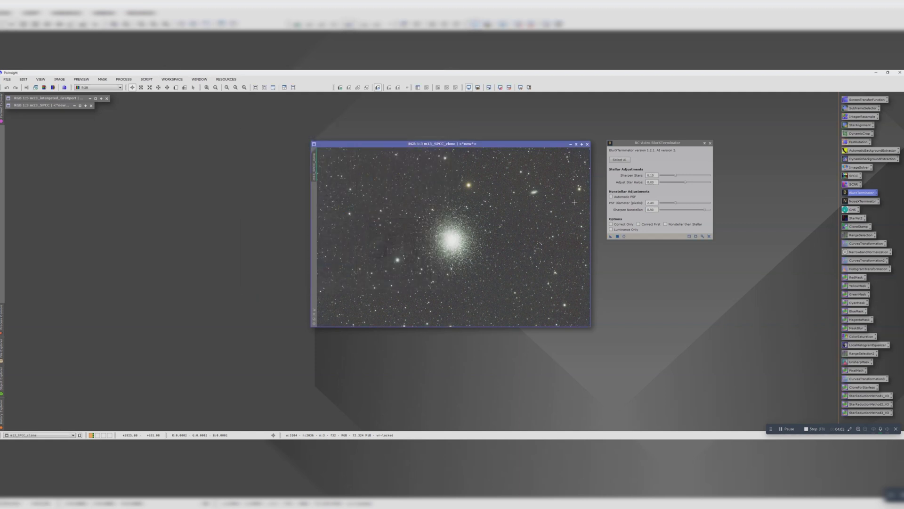
Run BlurXTerminator on m13_SPCC_clone with PSF diameter 1.46, Correct First, and star halos 0.09.
{"action": "left_click", "coordinate": [650, 203]}
{"action": "left_click_drag", "start_coordinate": [650, 203], "coordinate": [642, 202]}
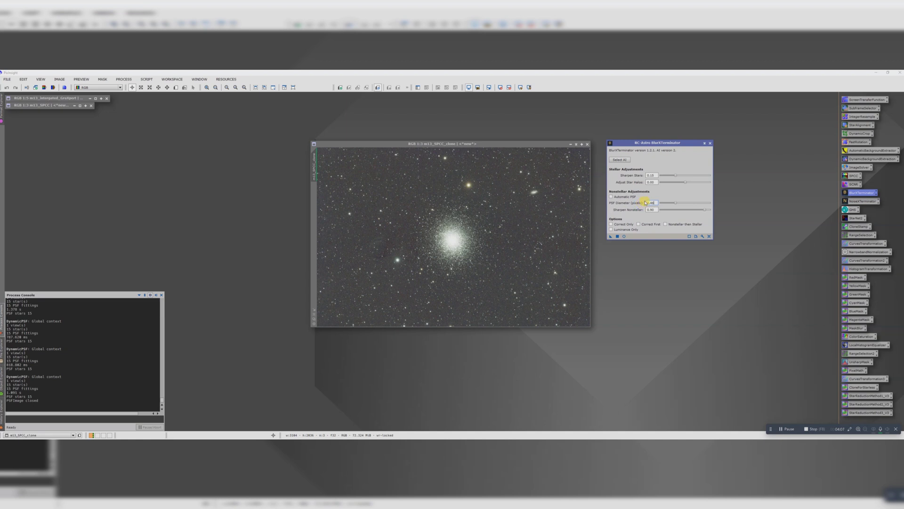
{"action": "left_click", "coordinate": [640, 225]}
{"action": "left_click_drag", "start_coordinate": [686, 183], "coordinate": [691, 183]}
{"action": "left_click", "coordinate": [618, 237]}
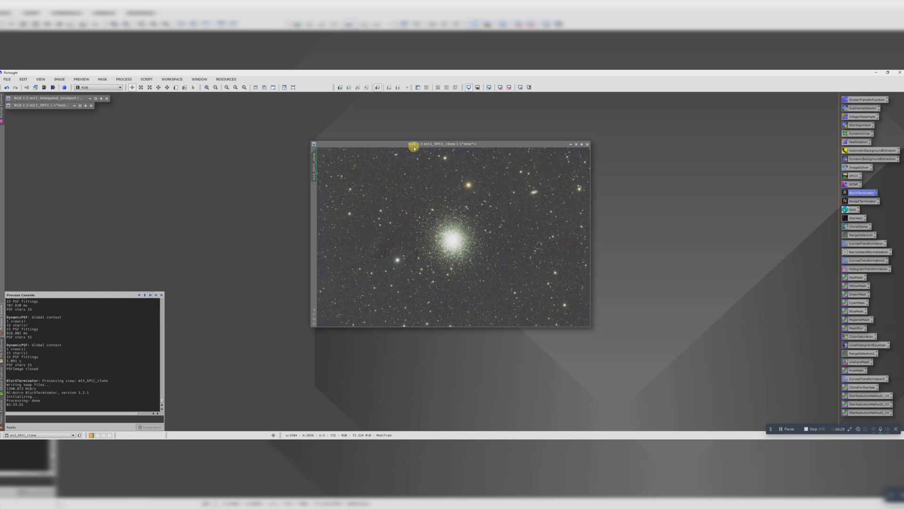
{"action": "left_click_drag", "start_coordinate": [439, 141], "coordinate": [518, 102]}
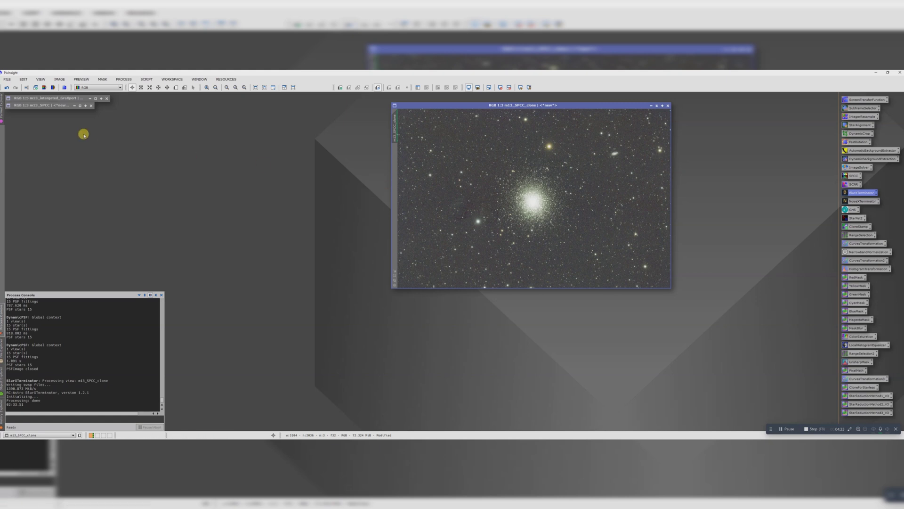
Restore m13_SPCC beside the clone, rename the clone m13_BlurX, and close BlurXTerminator.
{"action": "double_click", "coordinate": [46, 106]}
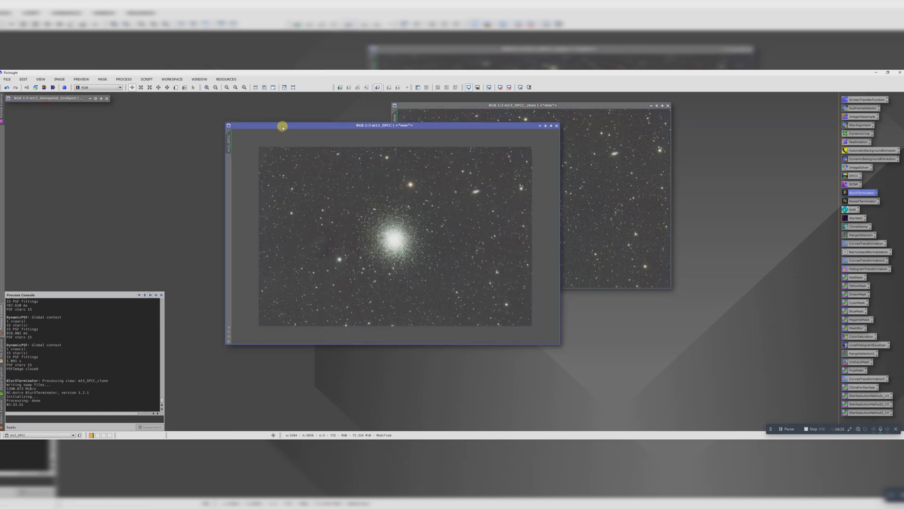
{"action": "mouse_move", "coordinate": [283, 126]}
{"action": "left_mouse_down"}
{"action": "mouse_move", "coordinate": [113, 107]}
{"action": "mouse_move", "coordinate": [274, 159]}
{"action": "mouse_move", "coordinate": [245, 151]}
{"action": "mouse_move", "coordinate": [267, 141]}
{"action": "left_mouse_up"}
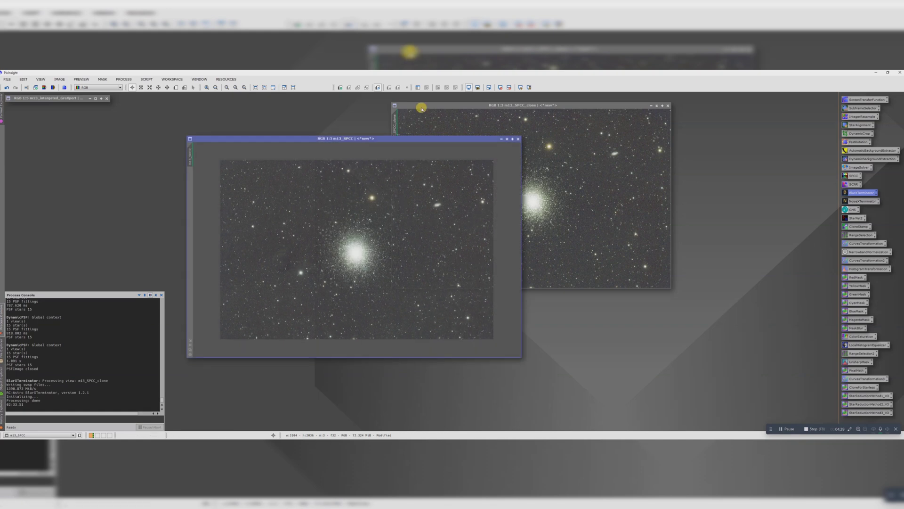
{"action": "left_click", "coordinate": [395, 123]}
{"action": "double_click", "coordinate": [394, 123]}
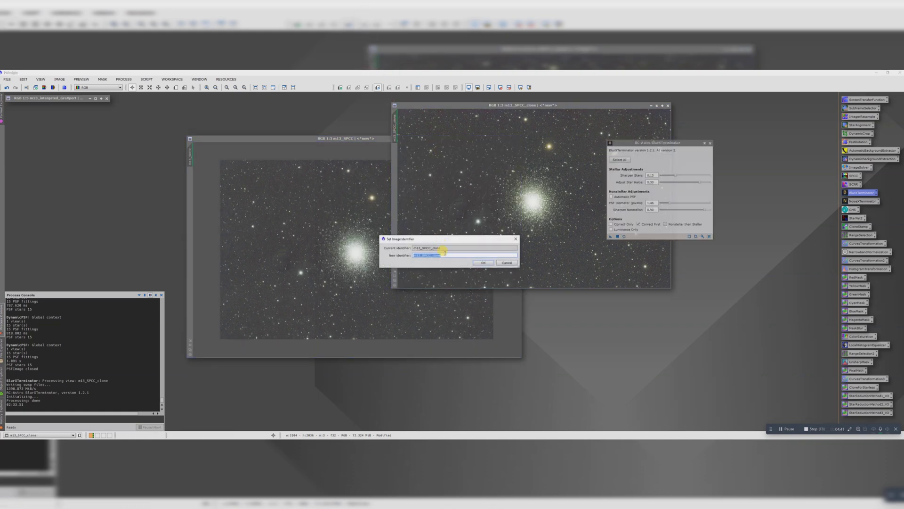
{"action": "left_click_drag", "start_coordinate": [443, 255], "coordinate": [427, 254]}
{"action": "type", "text": "blurX"}
{"action": "key", "text": "Return"}
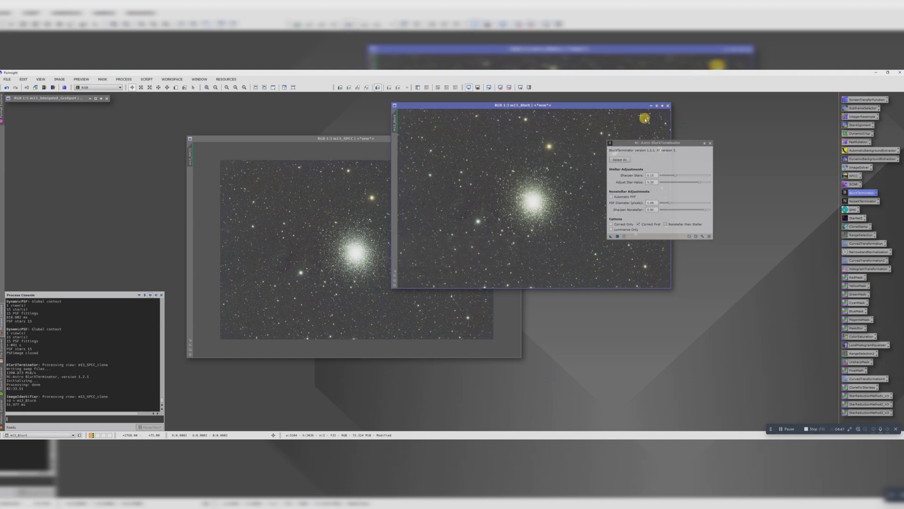
{"action": "left_click", "coordinate": [710, 143]}
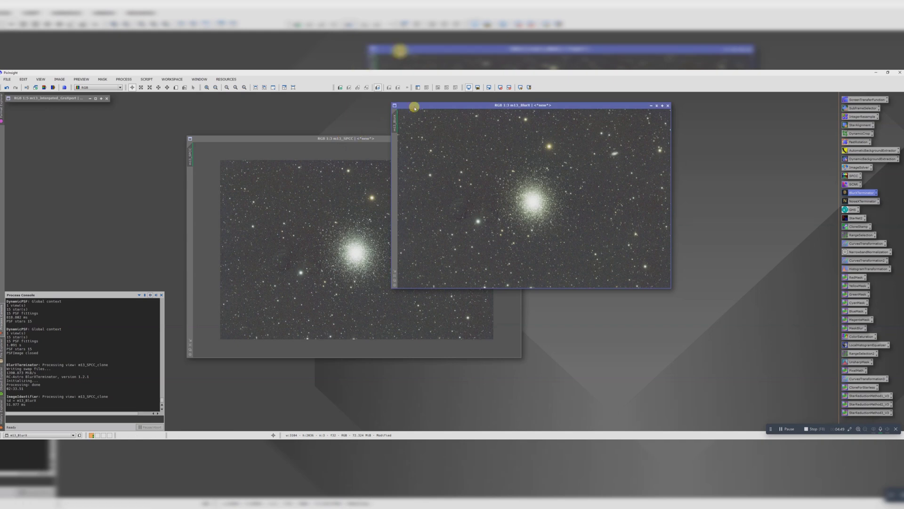
Resize m13_BlurX and stack it exactly over m13_SPCC for comparison.
{"action": "left_click_drag", "start_coordinate": [413, 107], "coordinate": [210, 141]}
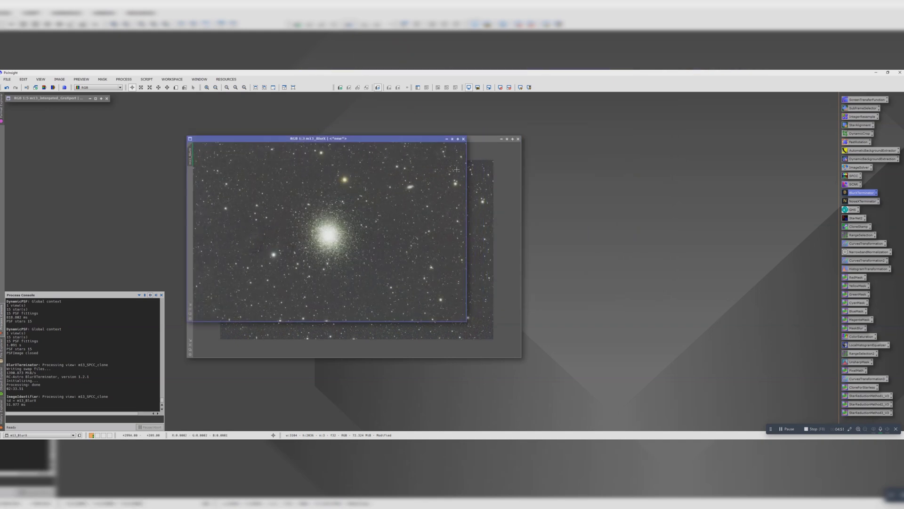
{"action": "left_click_drag", "start_coordinate": [465, 167], "coordinate": [521, 168]}
{"action": "left_click_drag", "start_coordinate": [479, 324], "coordinate": [477, 354]}
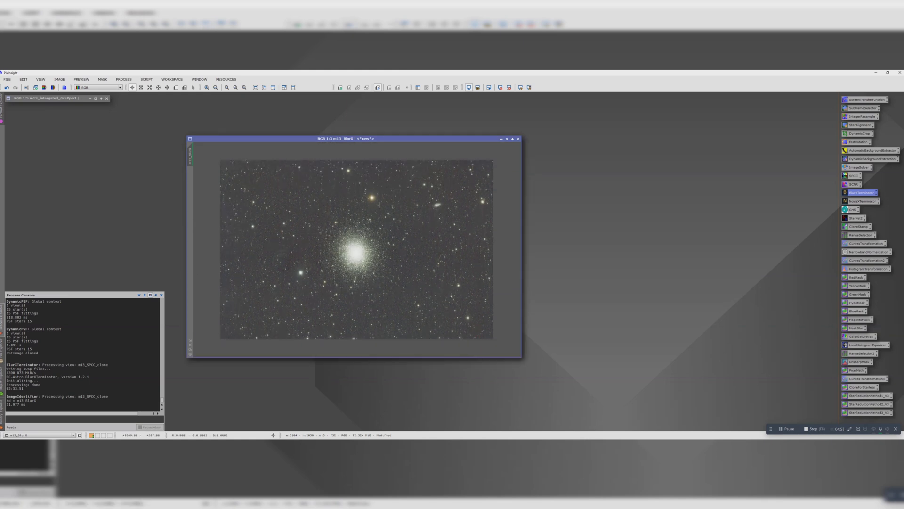
{"action": "left_click_drag", "start_coordinate": [333, 137], "coordinate": [633, 139]}
{"action": "left_click", "coordinate": [448, 206]}
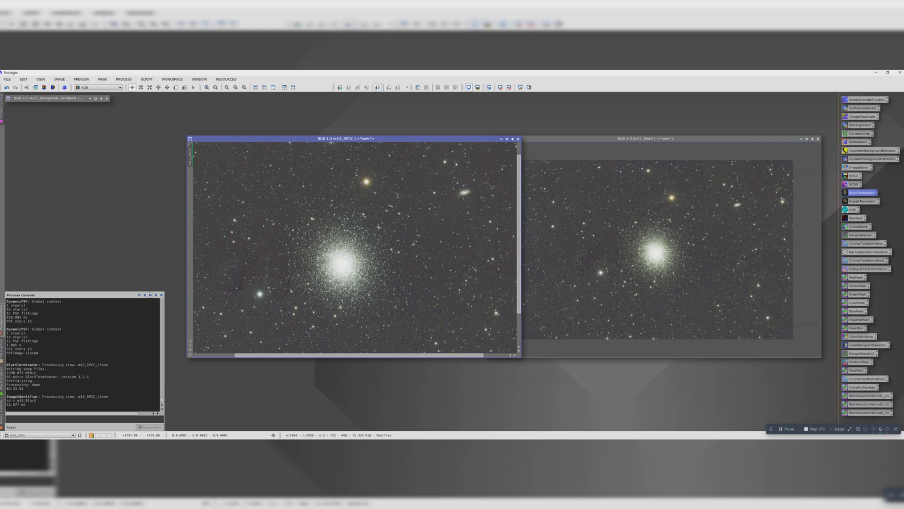
{"action": "scroll", "coordinate": [448, 206], "scroll_direction": "up", "scroll_amount": 3}
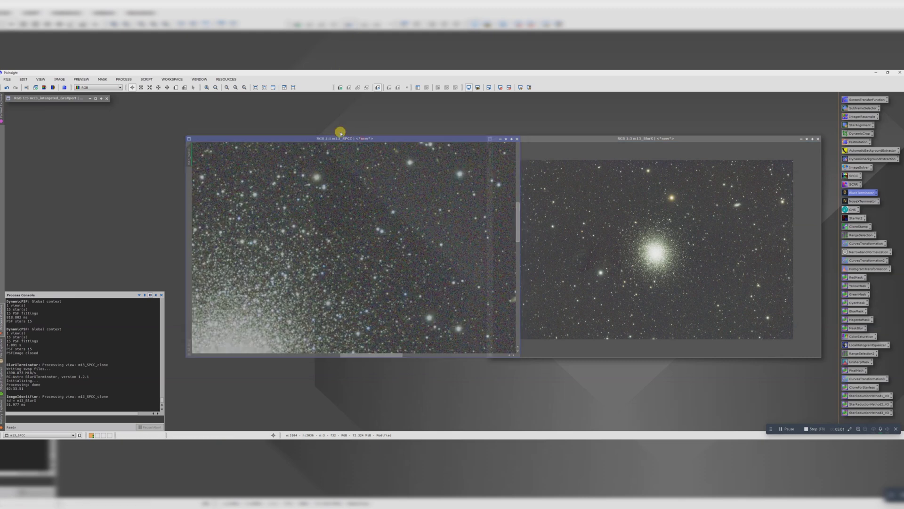
{"action": "left_click_drag", "start_coordinate": [341, 139], "coordinate": [278, 119]}
{"action": "left_click_drag", "start_coordinate": [128, 135], "coordinate": [490, 156]}
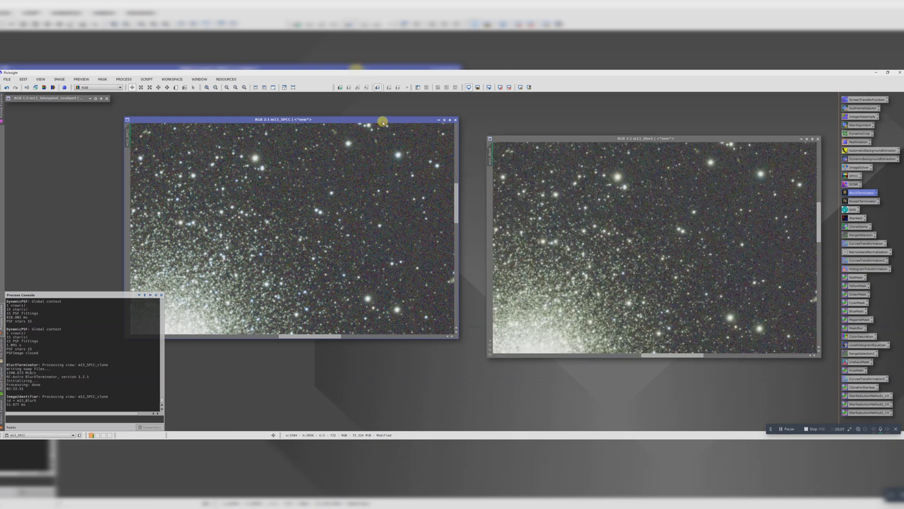
{"action": "left_click_drag", "start_coordinate": [375, 121], "coordinate": [438, 131]}
{"action": "left_click_drag", "start_coordinate": [541, 139], "coordinate": [239, 132]}
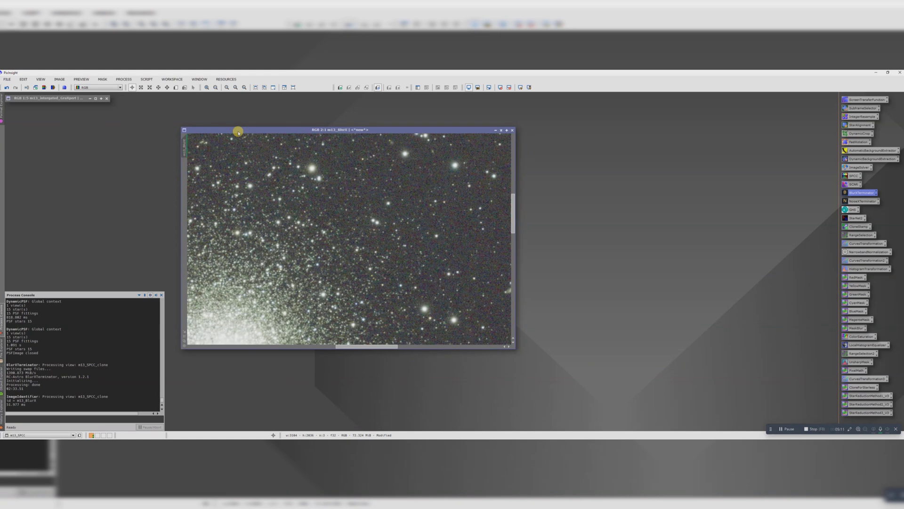
Flip between m13_BlurX and m13_SPCC, then minimize m13_SPCC and recentre m13_BlurX.
{"action": "key", "text": "ctrl+Tab"}
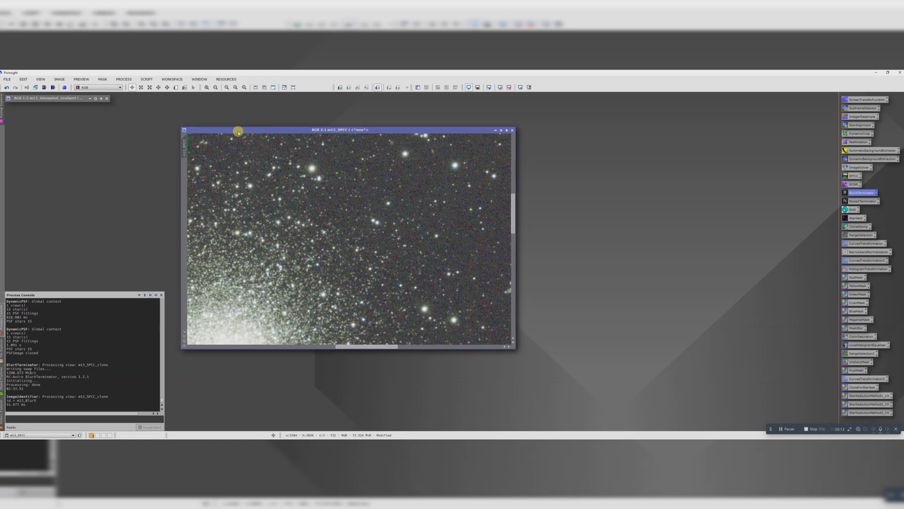
{"action": "key", "text": "ctrl+Tab"}
{"action": "key", "text": "ctrl+Tab"}
{"action": "key", "text": "ctrl+Tab"}
{"action": "key", "text": "ctrl+Tab"}
{"action": "key", "text": "ctrl+Tab"}
{"action": "key", "text": "ctrl+Tab"}
{"action": "key", "text": "ctrl+Tab"}
{"action": "key", "text": "ctrl+Tab"}
{"action": "key", "text": "ctrl+Tab"}
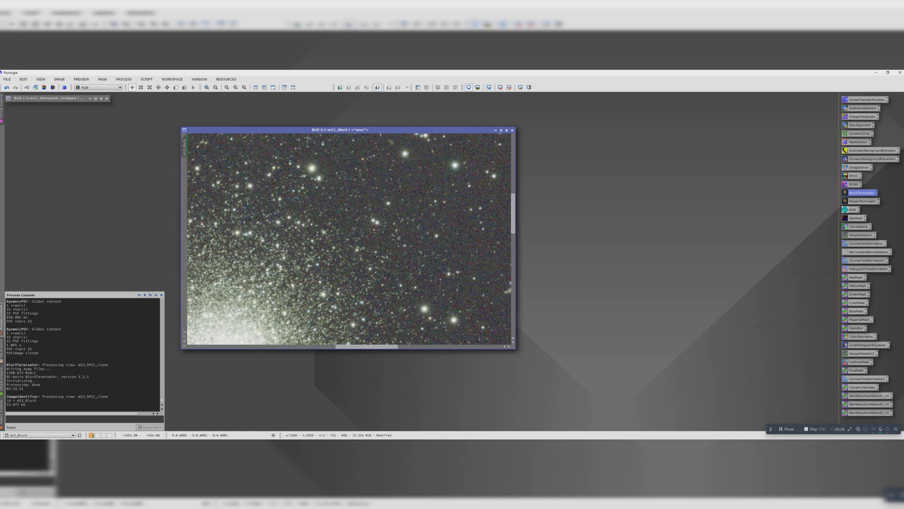
{"action": "left_click_drag", "start_coordinate": [293, 130], "coordinate": [479, 163]}
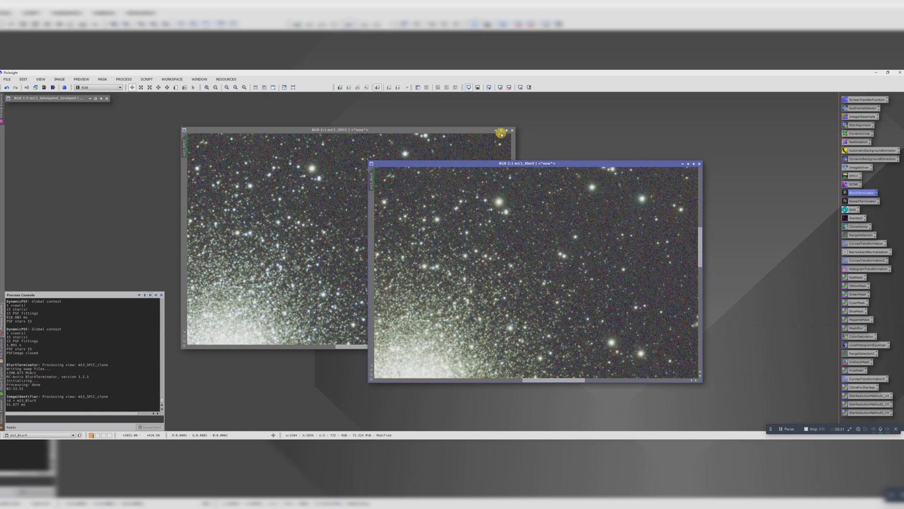
{"action": "left_click", "coordinate": [501, 134]}
{"action": "left_click_drag", "start_coordinate": [404, 160], "coordinate": [560, 184]}
{"action": "scroll", "coordinate": [238, 146], "scroll_direction": "down", "scroll_amount": 3}
Duplicate m13_BlurX as m13_BlurX_clone, minimize the original and centre the clone.
{"action": "left_click", "coordinate": [492, 121]}
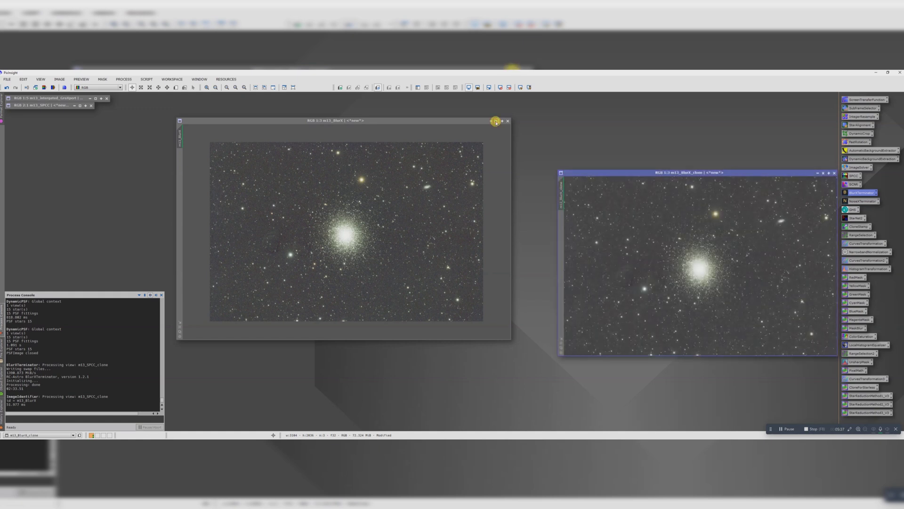
{"action": "left_click_drag", "start_coordinate": [360, 219], "coordinate": [58, 112]}
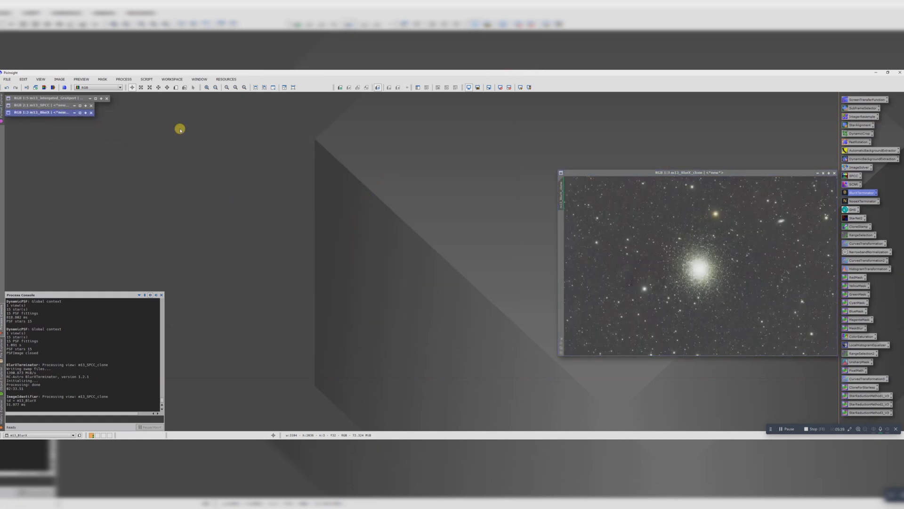
{"action": "left_click_drag", "start_coordinate": [581, 173], "coordinate": [332, 137]}
{"action": "scroll", "coordinate": [451, 181], "scroll_direction": "down", "scroll_amount": 1}
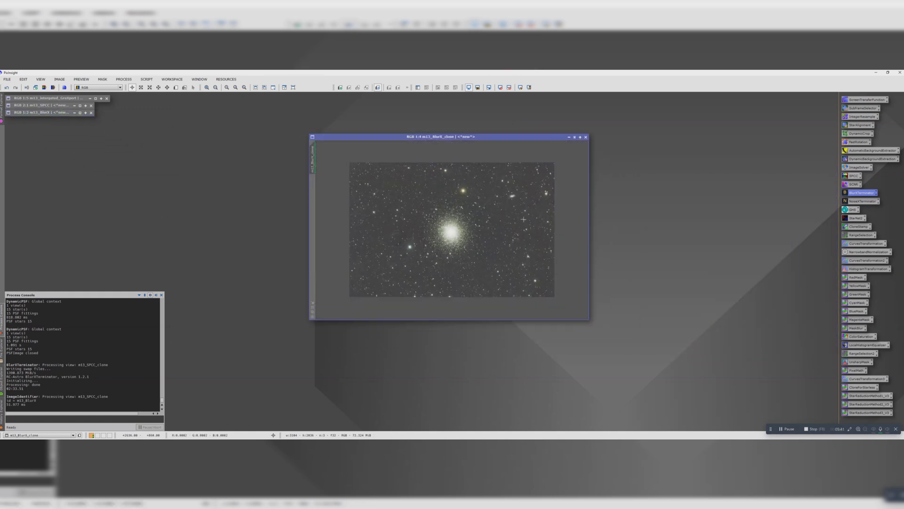
Denoise m13_BlurX_clone with NoiseXTerminator at denoise 0.60 and detail 0.15.
{"action": "double_click", "coordinate": [861, 202]}
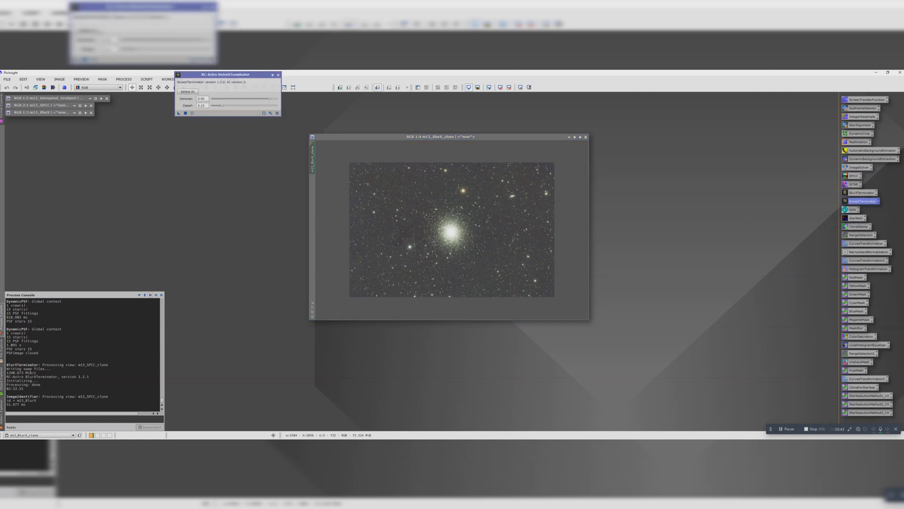
{"action": "left_click_drag", "start_coordinate": [223, 74], "coordinate": [235, 203]}
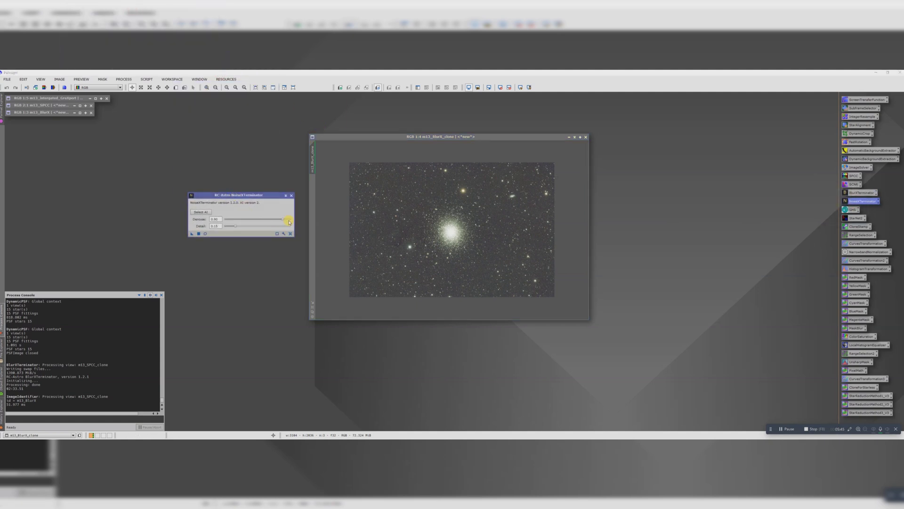
{"action": "left_click_drag", "start_coordinate": [283, 221], "coordinate": [272, 221]}
{"action": "left_click_drag", "start_coordinate": [190, 234], "coordinate": [431, 239]}
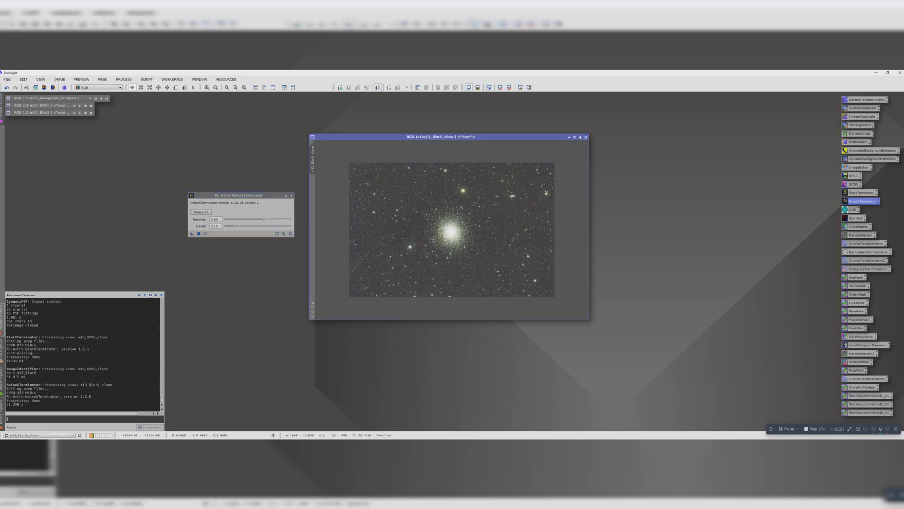
{"action": "left_click", "coordinate": [290, 194]}
{"action": "left_click", "coordinate": [445, 234]}
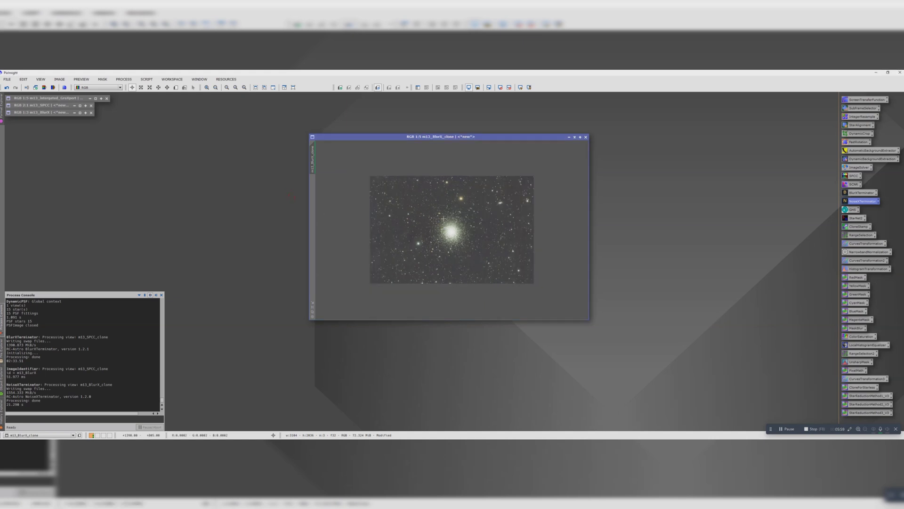
{"action": "scroll", "coordinate": [446, 234], "scroll_direction": "up", "scroll_amount": 1}
{"action": "scroll", "coordinate": [471, 232], "scroll_direction": "up", "scroll_amount": 1}
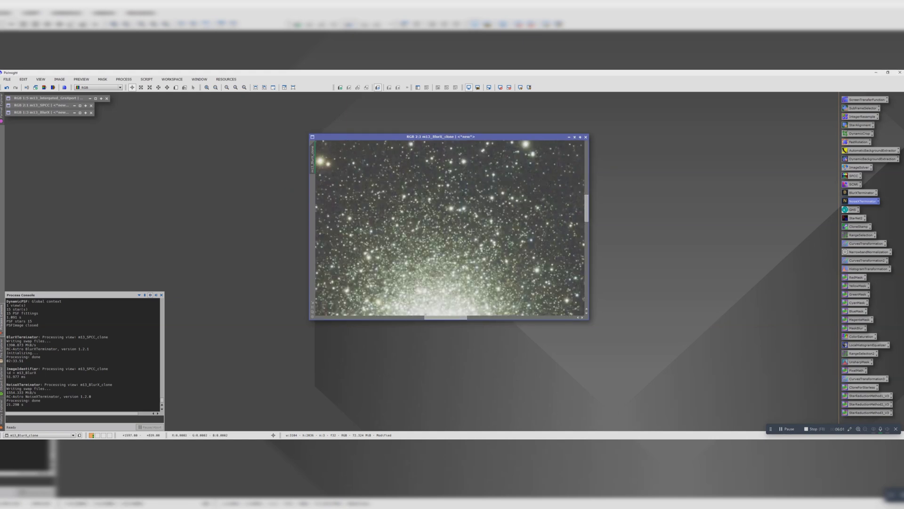
{"action": "left_click", "coordinate": [586, 317]}
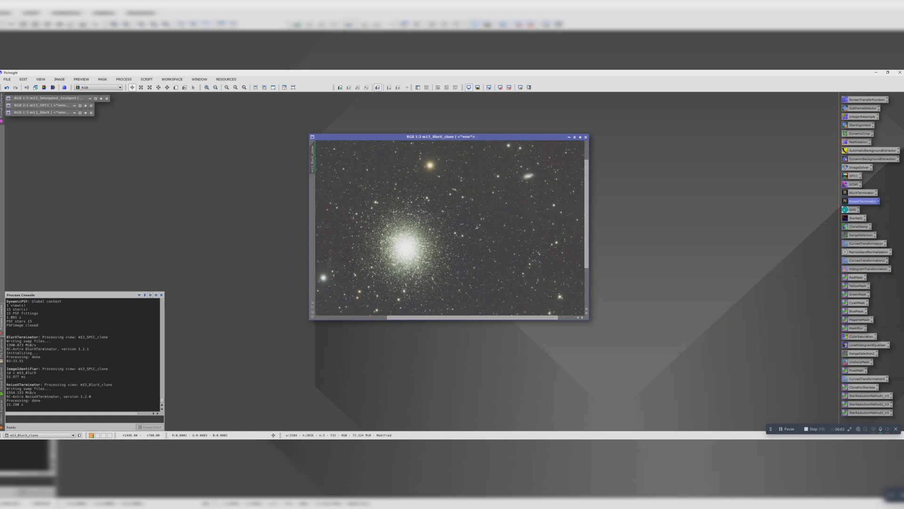
Rename the denoised image to m13_NoiseX.
{"action": "double_click", "coordinate": [313, 153]}
{"action": "left_click_drag", "start_coordinate": [444, 255], "coordinate": [423, 255]}
{"action": "type", "text": "Noiuse"}
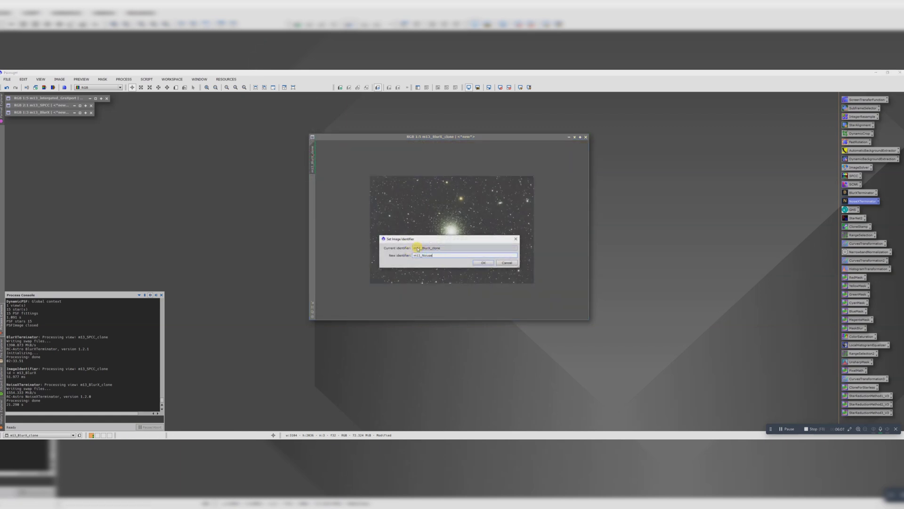
{"action": "type", "text": "oiseX"}
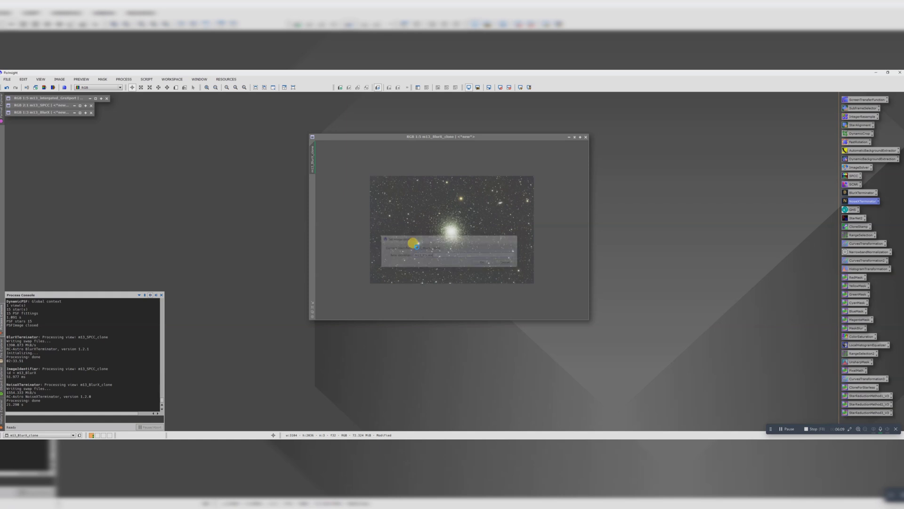
{"action": "key", "text": "Return"}
Create m13_NoiseX_clone, minimize the original, and enlarge and reposition the clone window.
{"action": "left_click_drag", "start_coordinate": [600, 187], "coordinate": [600, 187]}
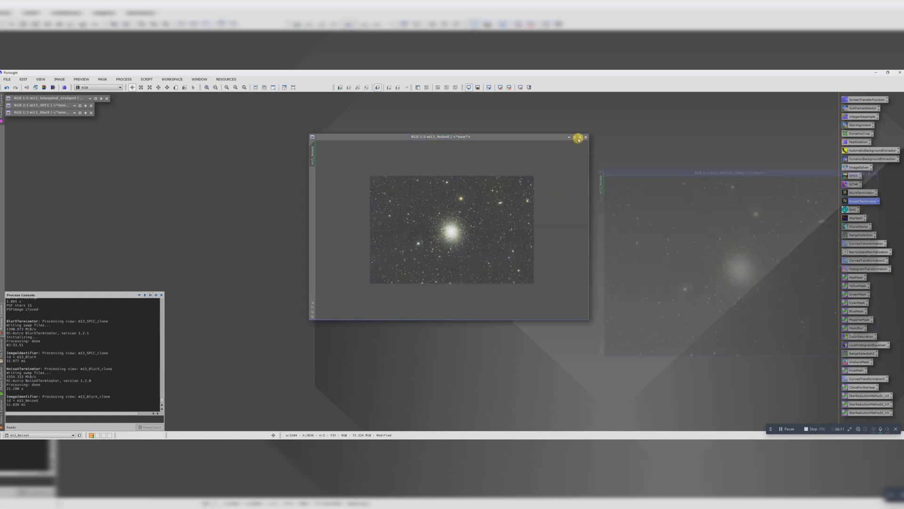
{"action": "left_click_drag", "start_coordinate": [575, 137], "coordinate": [28, 120]}
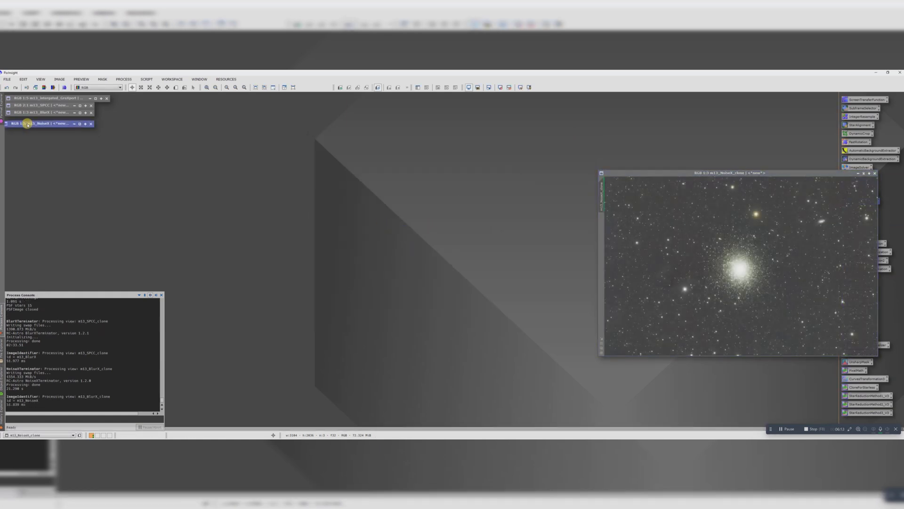
{"action": "left_click_drag", "start_coordinate": [642, 175], "coordinate": [335, 137]}
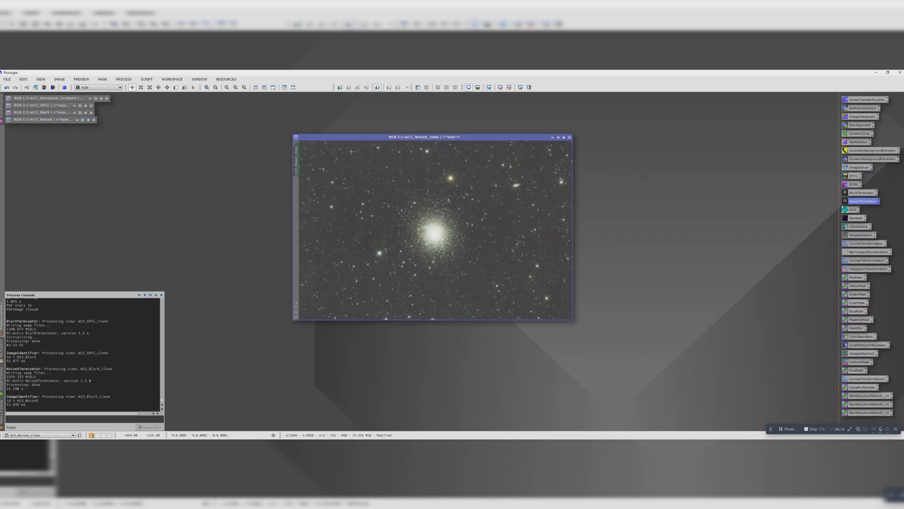
{"action": "scroll", "coordinate": [570, 319], "scroll_direction": "down", "scroll_amount": 1}
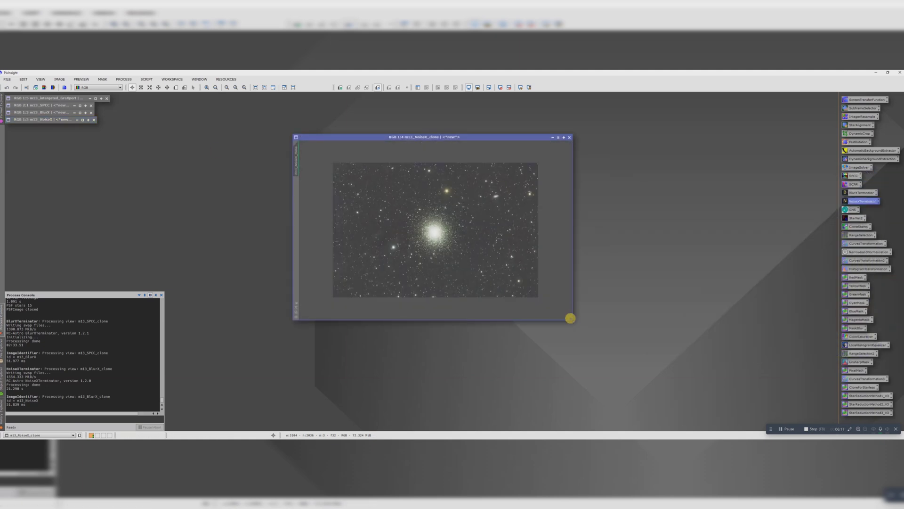
{"action": "left_click_drag", "start_coordinate": [571, 317], "coordinate": [625, 351]}
{"action": "left_click_drag", "start_coordinate": [389, 136], "coordinate": [264, 126]}
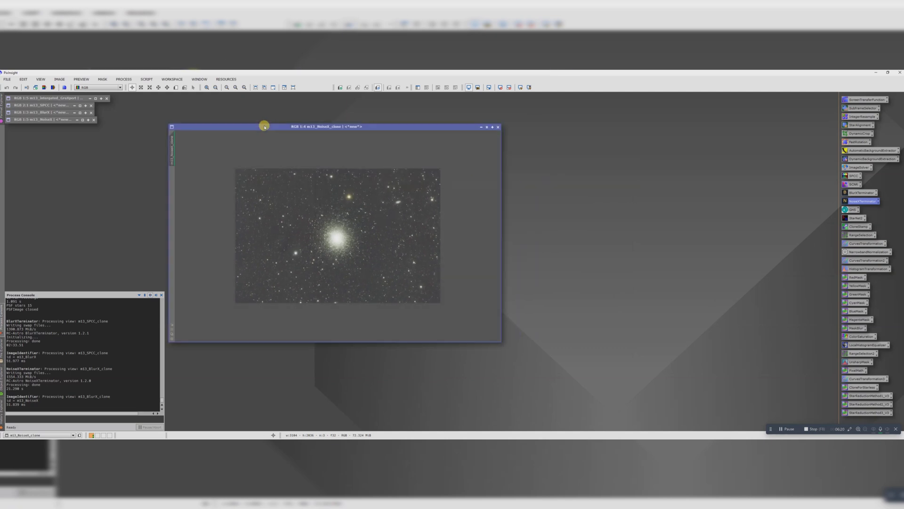
With the screen stretch off, set the GHS symmetry point to the histogram peak 0.000216.
{"action": "double_click", "coordinate": [850, 210]}
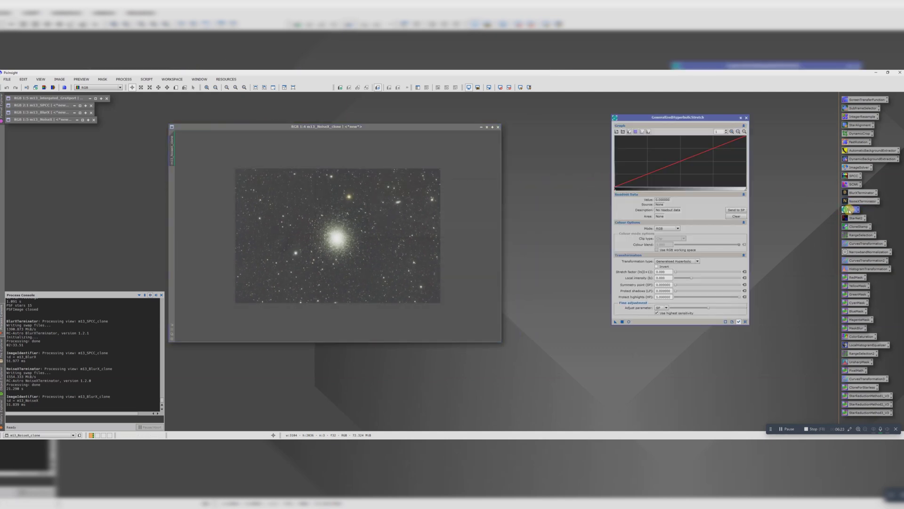
{"action": "left_click_drag", "start_coordinate": [663, 117], "coordinate": [587, 119]}
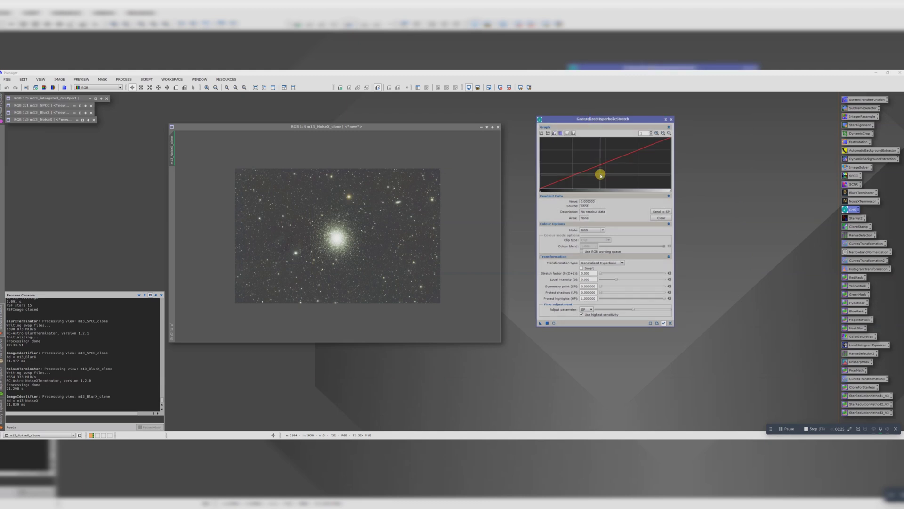
{"action": "left_click", "coordinate": [500, 88]}
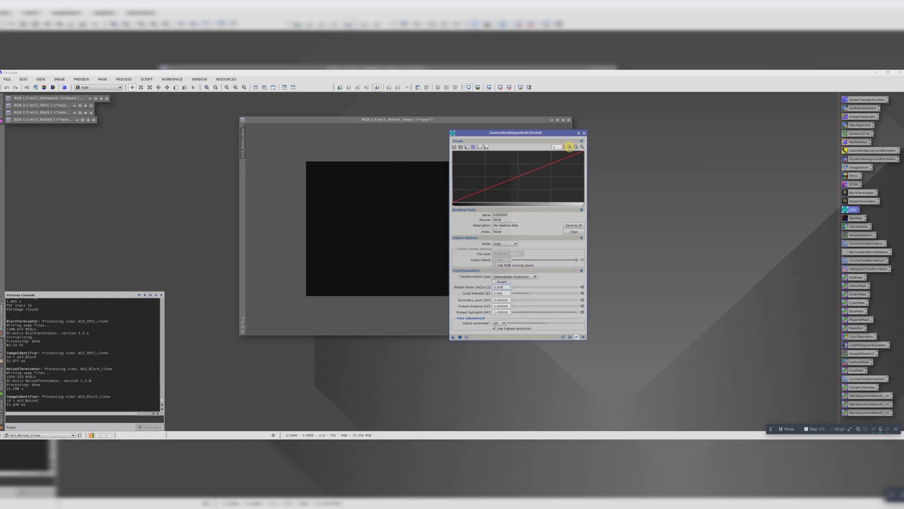
{"action": "left_click", "coordinate": [570, 147]}
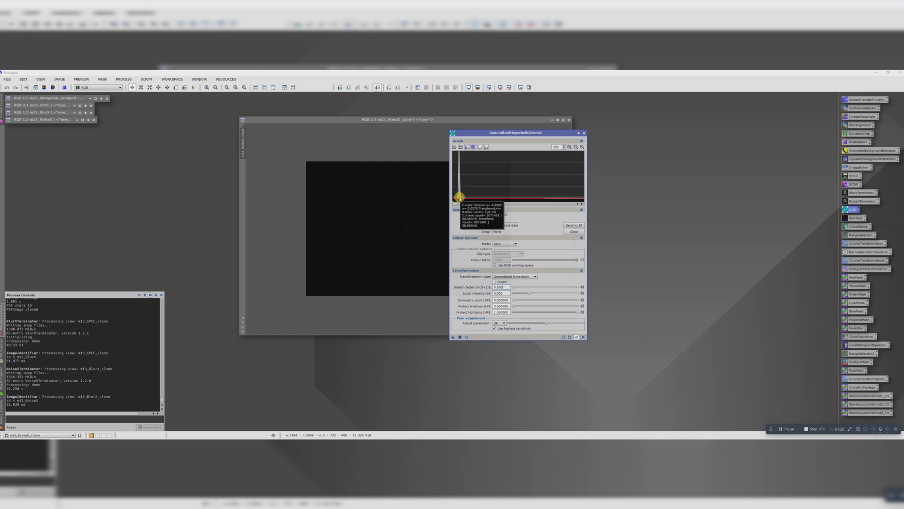
{"action": "left_click", "coordinate": [460, 198]}
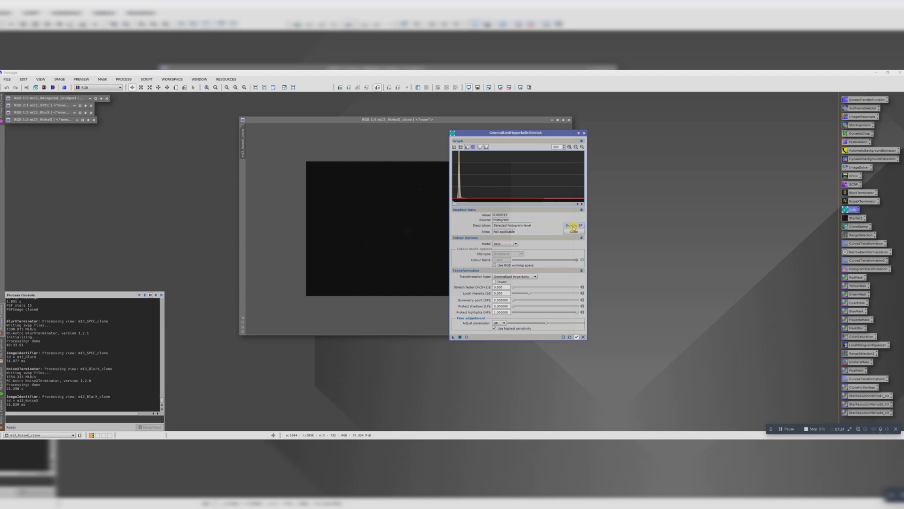
{"action": "left_click", "coordinate": [573, 226]}
{"action": "left_click", "coordinate": [575, 146]}
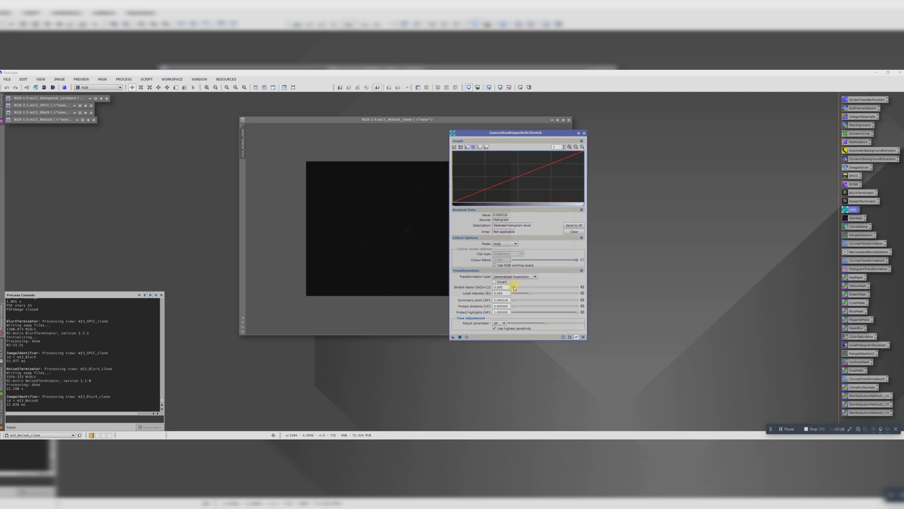
Raise the stretch factor to about 6.24 under real-time preview and apply GHS to m13_NoiseX_clone.
{"action": "left_click_drag", "start_coordinate": [514, 287], "coordinate": [565, 295]}
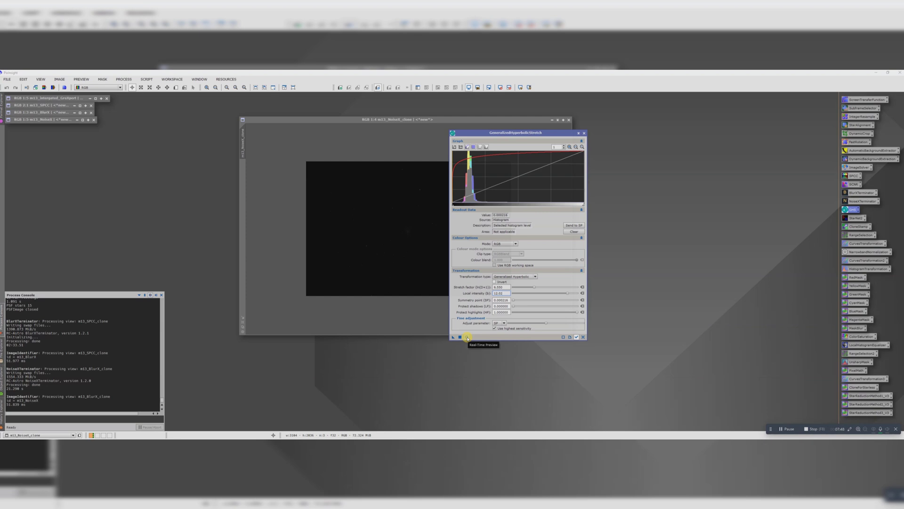
{"action": "left_click", "coordinate": [467, 338]}
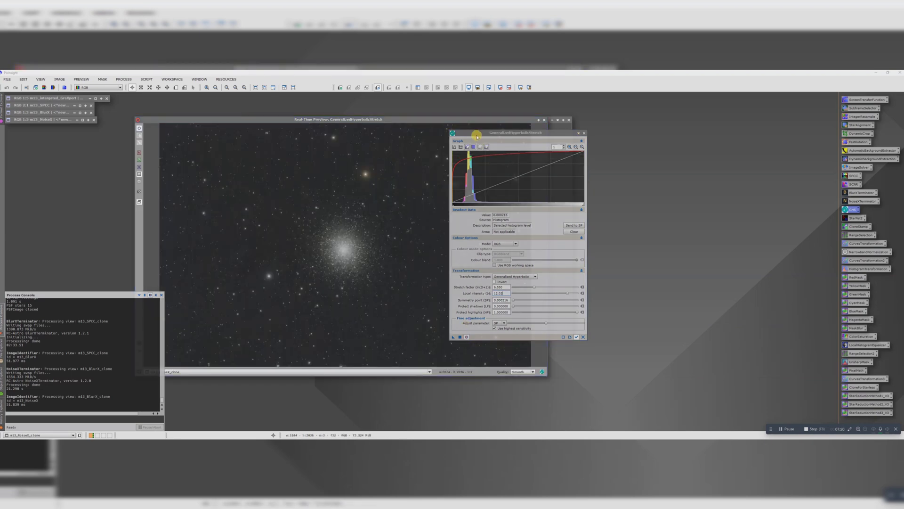
{"action": "left_click_drag", "start_coordinate": [478, 133], "coordinate": [554, 131]}
{"action": "left_click_drag", "start_coordinate": [610, 289], "coordinate": [610, 290]}
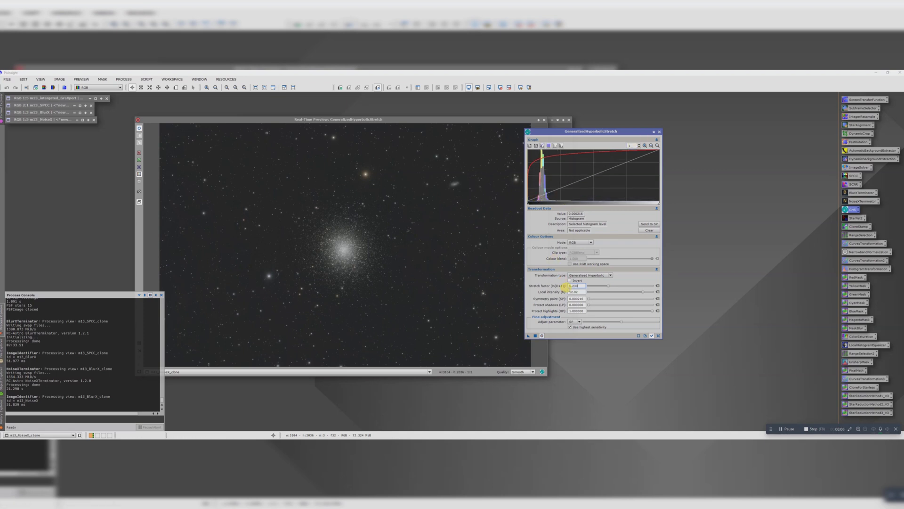
{"action": "left_click", "coordinate": [536, 336]}
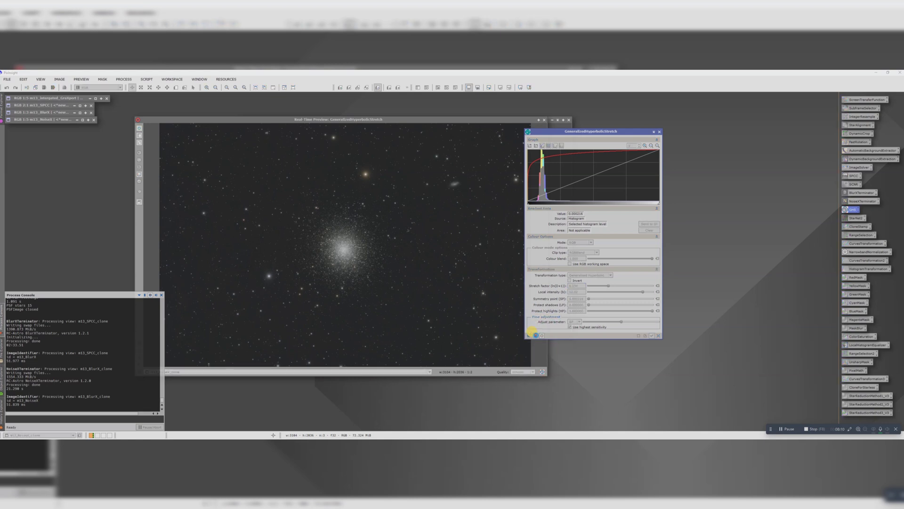
Reset GHS, set the symmetry point to the new histogram peak (about 0.106), and preview the core.
{"action": "left_click", "coordinate": [658, 336]}
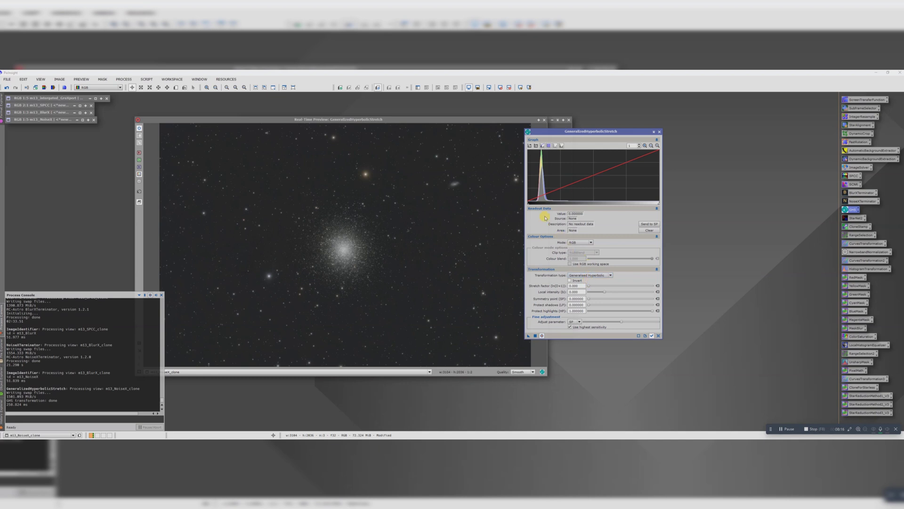
{"action": "left_click", "coordinate": [542, 186]}
{"action": "left_click", "coordinate": [647, 224]}
{"action": "mouse_move", "coordinate": [589, 286]}
{"action": "left_mouse_down"}
{"action": "mouse_move", "coordinate": [620, 294]}
{"action": "mouse_move", "coordinate": [592, 287]}
{"action": "left_mouse_up"}
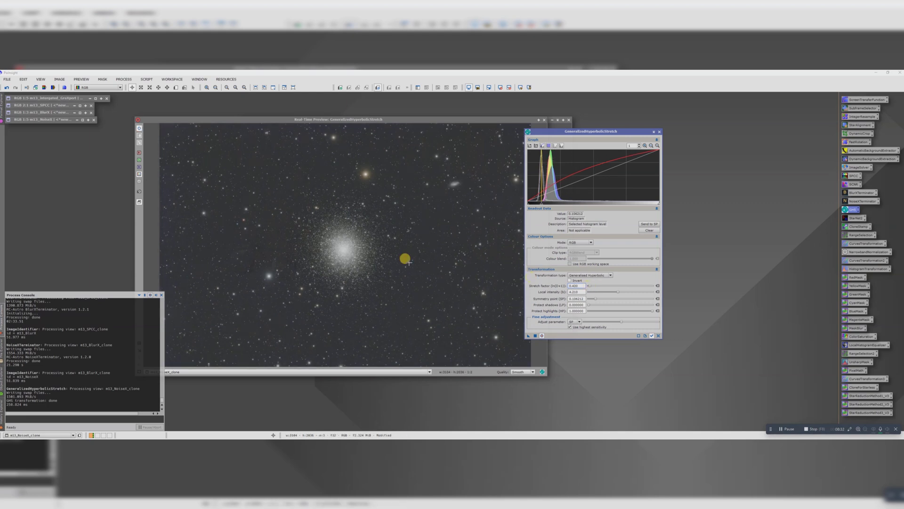
{"action": "left_click", "coordinate": [236, 124]}
{"action": "left_click_drag", "start_coordinate": [239, 114], "coordinate": [267, 107]}
{"action": "left_click_drag", "start_coordinate": [548, 132], "coordinate": [623, 119]}
{"action": "left_click_drag", "start_coordinate": [450, 114], "coordinate": [470, 111]}
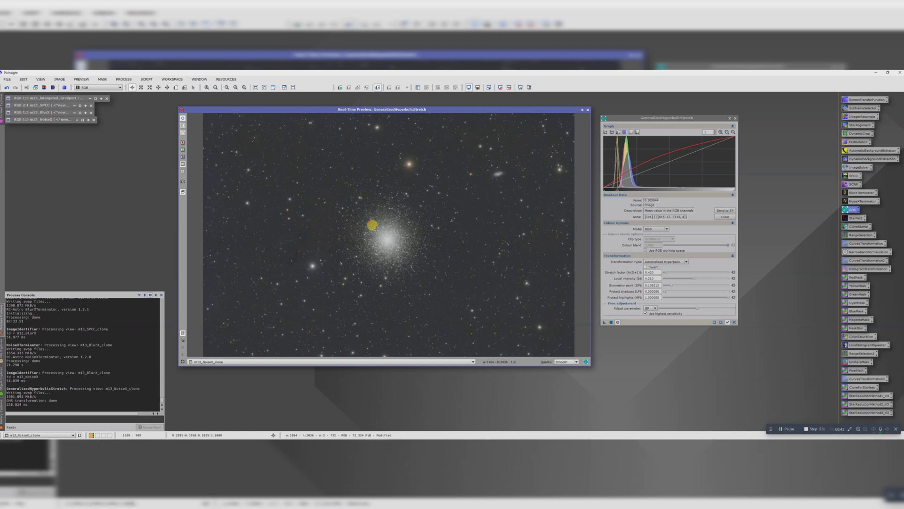
{"action": "left_click", "coordinate": [404, 257]}
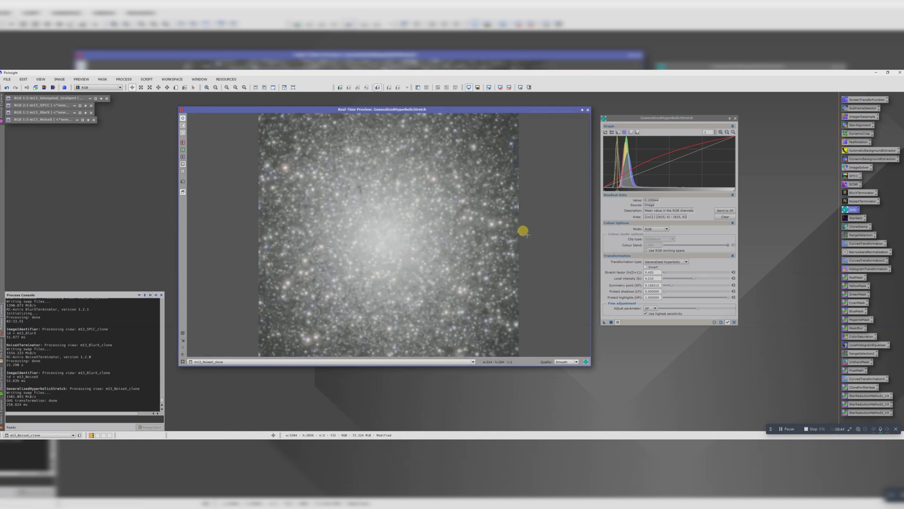
Lower stretch factor to 0.240 and local intensity to 1.650, apply to m13_NoiseX_clone, then reset.
{"action": "left_click", "coordinate": [665, 273]}
{"action": "mouse_move", "coordinate": [666, 274]}
{"action": "left_mouse_down"}
{"action": "mouse_move", "coordinate": [674, 274]}
{"action": "mouse_move", "coordinate": [667, 277]}
{"action": "left_mouse_up"}
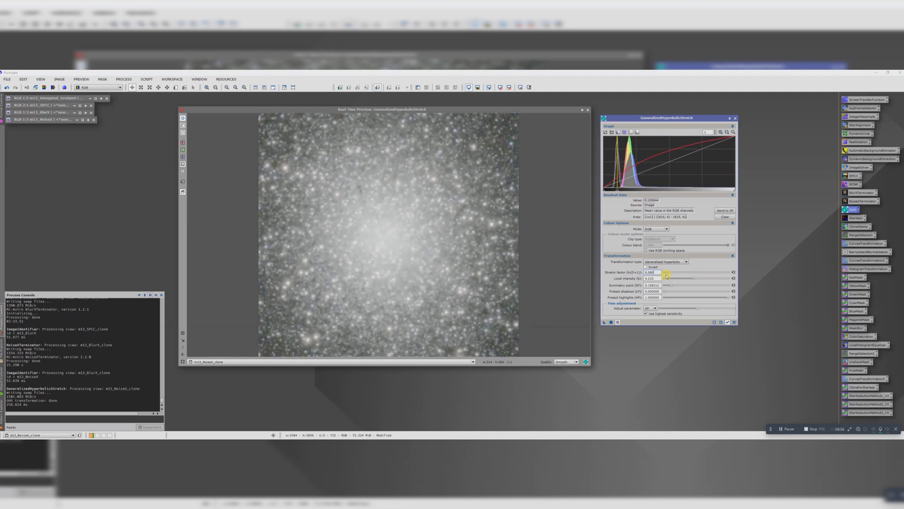
{"action": "left_click_drag", "start_coordinate": [693, 279], "coordinate": [691, 279]}
{"action": "left_click", "coordinate": [183, 362]}
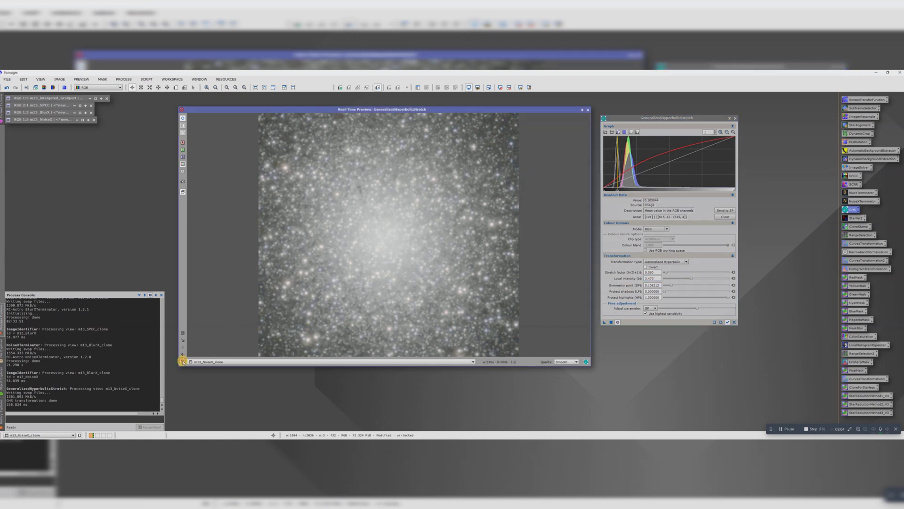
{"action": "left_click", "coordinate": [611, 323]}
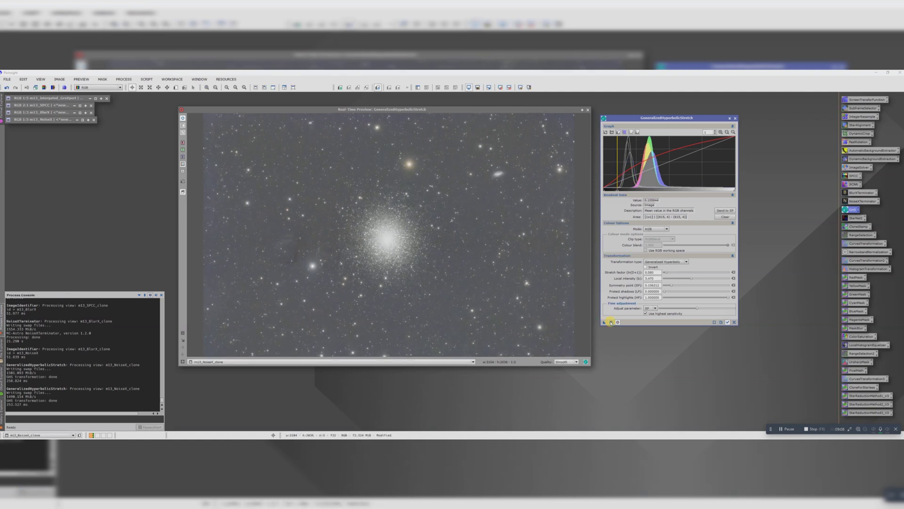
{"action": "left_click", "coordinate": [733, 323]}
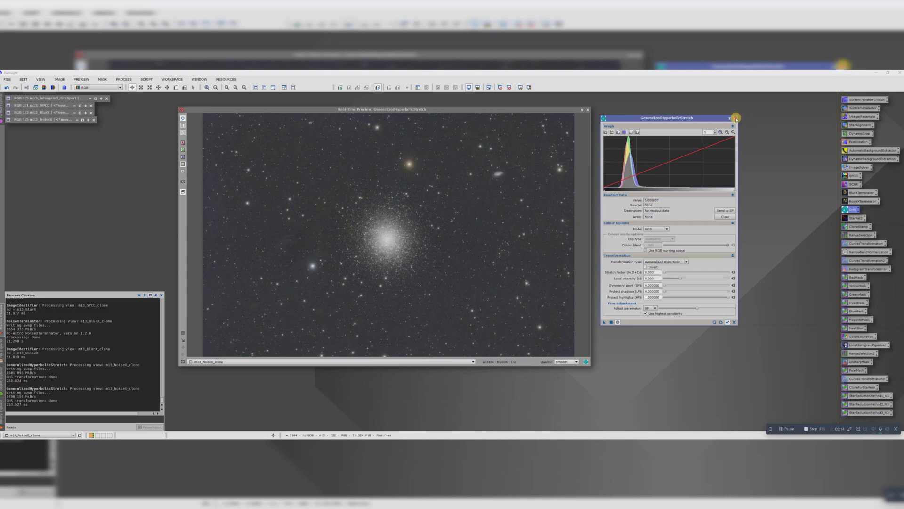
Close GHS and its preview, then rename the stretched image to m13_GHS.
{"action": "left_click", "coordinate": [731, 118]}
{"action": "left_click", "coordinate": [588, 110]}
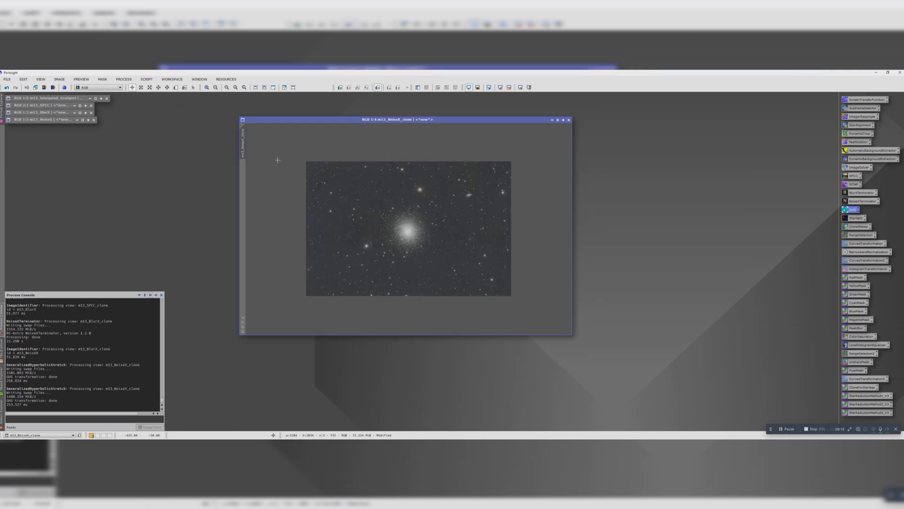
{"action": "double_click", "coordinate": [243, 142]}
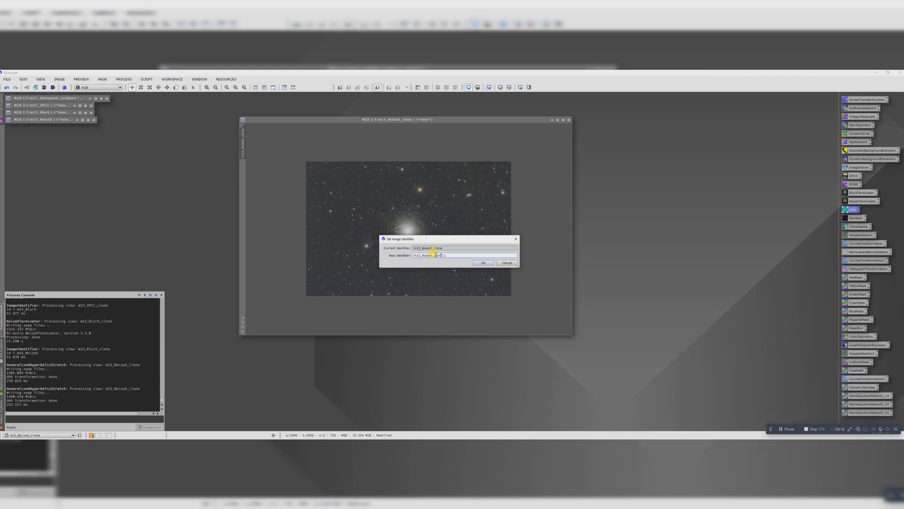
{"action": "left_click_drag", "start_coordinate": [442, 255], "coordinate": [422, 255]}
{"action": "key", "text": "Return"}
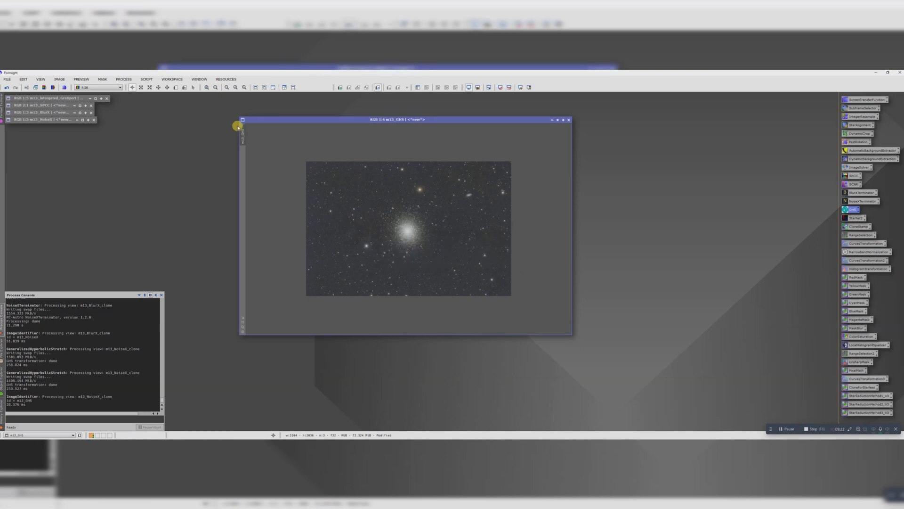
Create m13_GHS_clone, minimize the original m13_GHS, and enlarge the clone window in the centre.
{"action": "left_click", "coordinate": [562, 119]}
{"action": "left_click", "coordinate": [553, 119]}
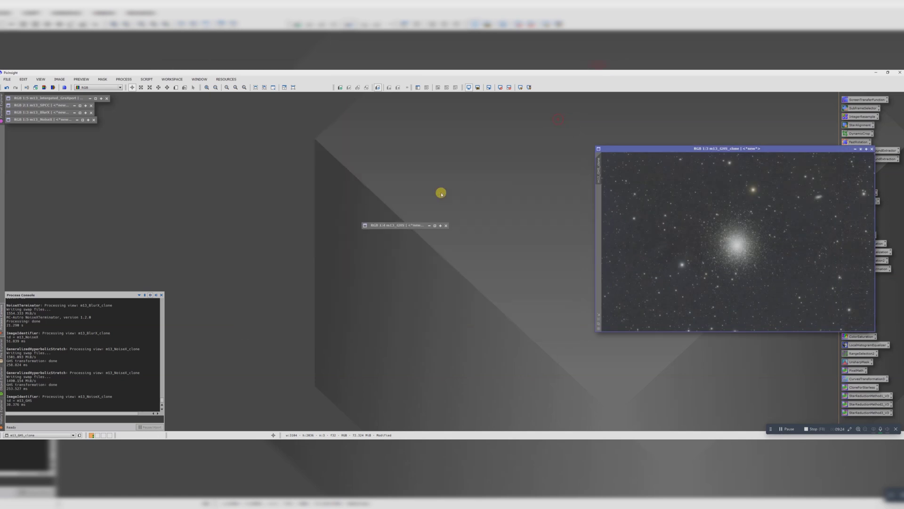
{"action": "left_click_drag", "start_coordinate": [397, 222], "coordinate": [43, 127]}
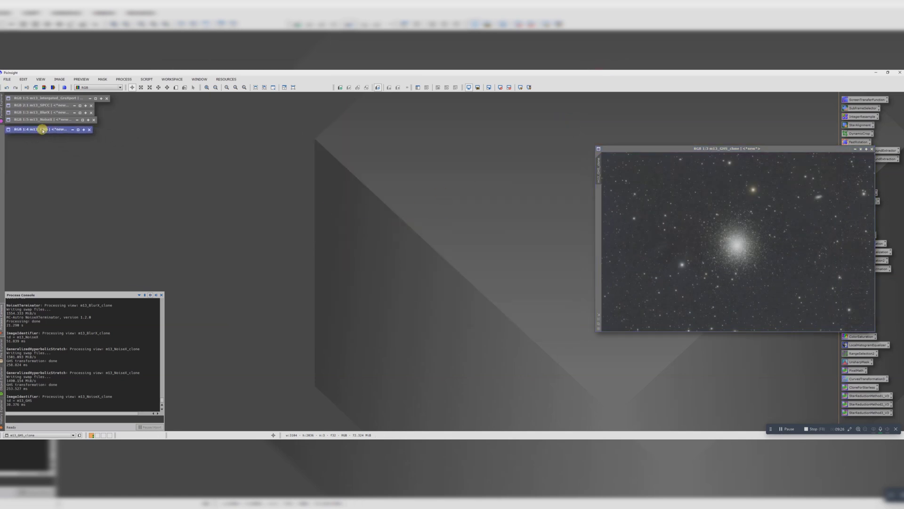
{"action": "left_click_drag", "start_coordinate": [641, 147], "coordinate": [283, 121]}
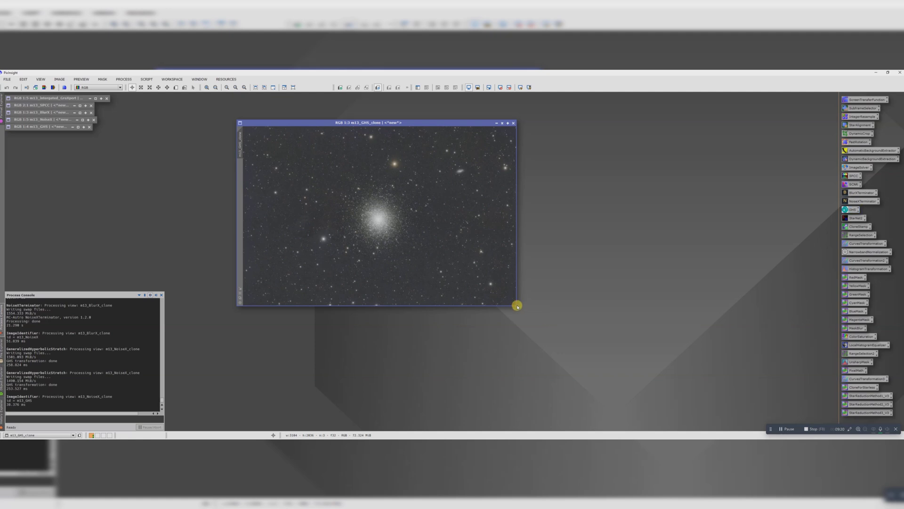
{"action": "left_click_drag", "start_coordinate": [517, 306], "coordinate": [697, 399]}
{"action": "scroll", "coordinate": [474, 271], "scroll_direction": "down", "scroll_amount": 1}
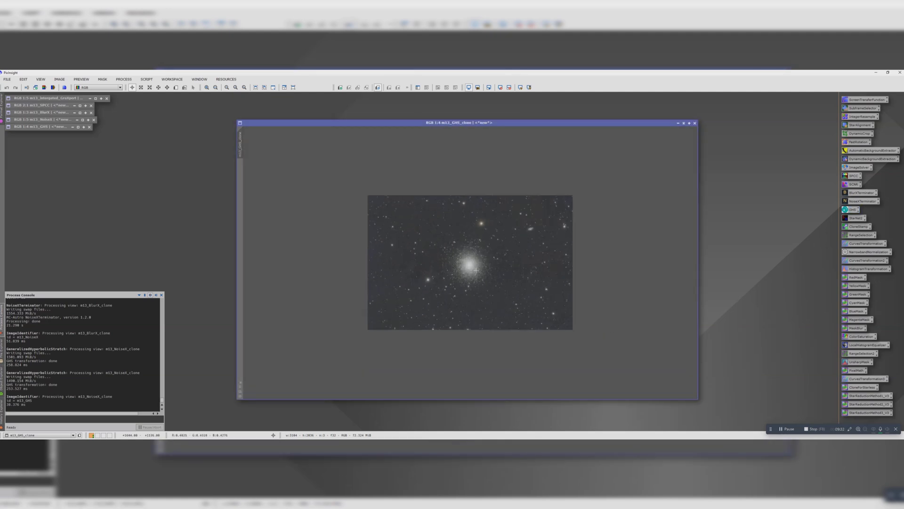
{"action": "scroll", "coordinate": [473, 271], "scroll_direction": "up", "scroll_amount": 5}
{"action": "scroll", "coordinate": [475, 271], "scroll_direction": "down", "scroll_amount": 4}
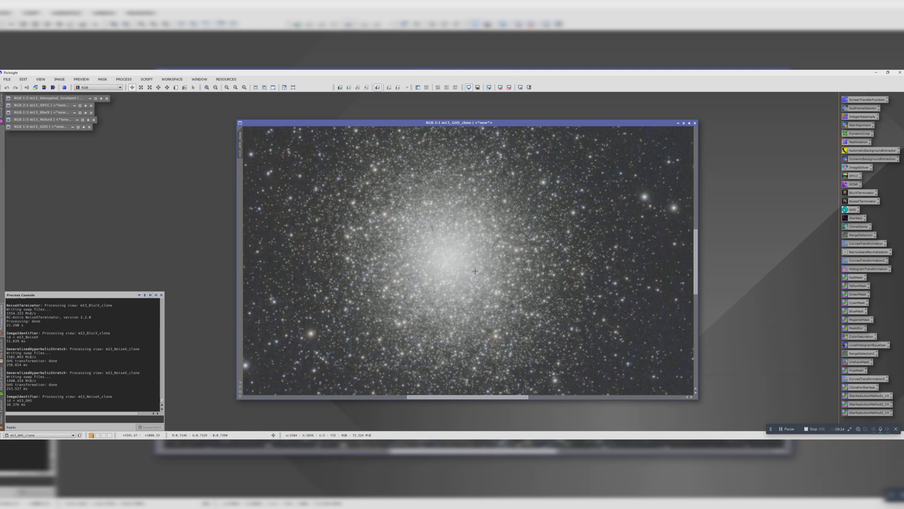
{"action": "scroll", "coordinate": [394, 280], "scroll_direction": "down", "scroll_amount": 1}
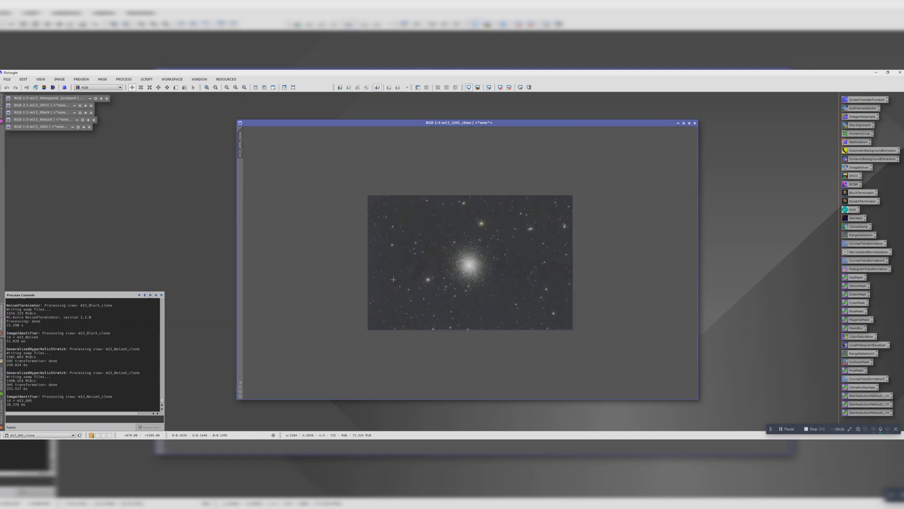
{"action": "scroll", "coordinate": [349, 281], "scroll_direction": "up", "scroll_amount": 3}
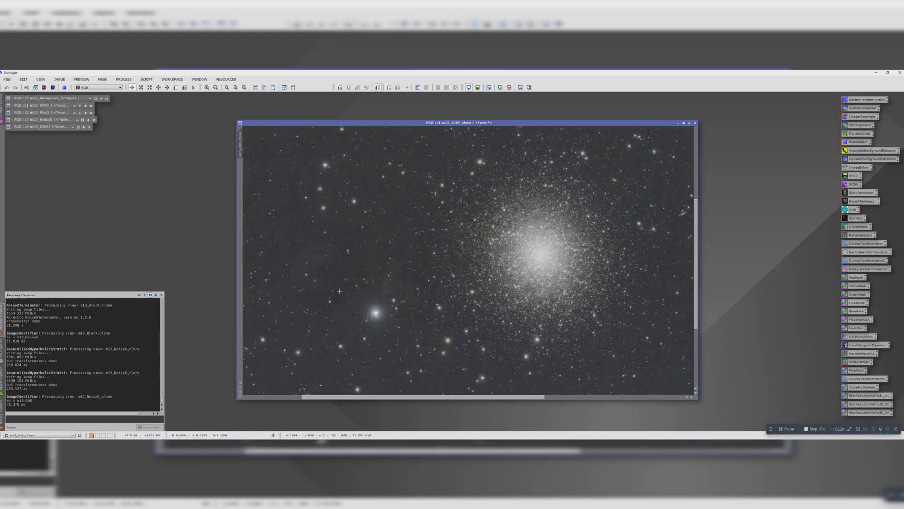
{"action": "scroll", "coordinate": [374, 289], "scroll_direction": "down", "scroll_amount": 2}
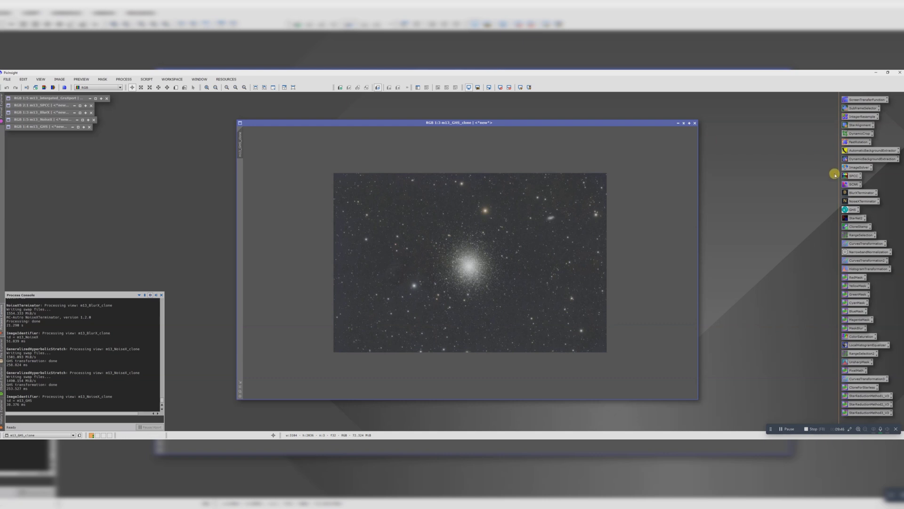
Run StarNet2 with Create starmask on m13_GHS_clone, leaving it starless beside a new star_mask image.
{"action": "double_click", "coordinate": [850, 218]}
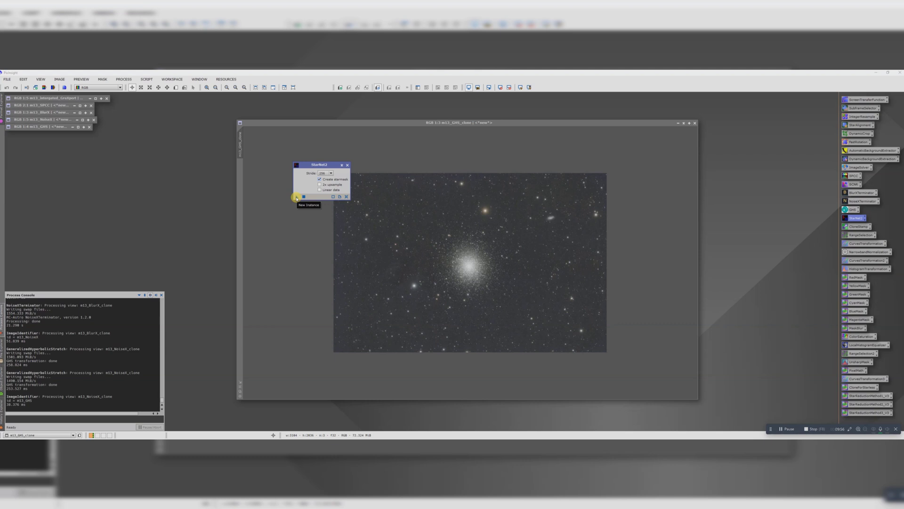
{"action": "left_click_drag", "start_coordinate": [296, 198], "coordinate": [296, 199]}
{"action": "left_click_drag", "start_coordinate": [300, 198], "coordinate": [483, 286]}
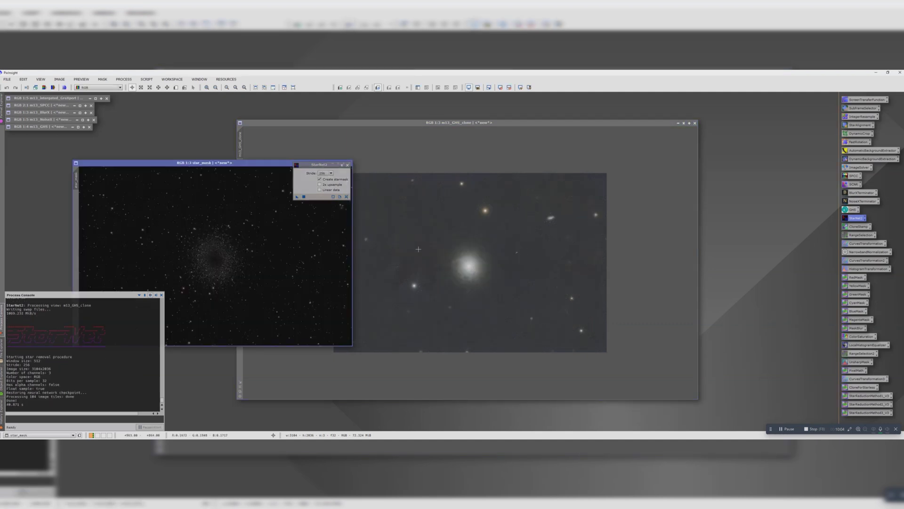
{"action": "left_click", "coordinate": [347, 164]}
{"action": "left_click_drag", "start_coordinate": [268, 163], "coordinate": [280, 122]}
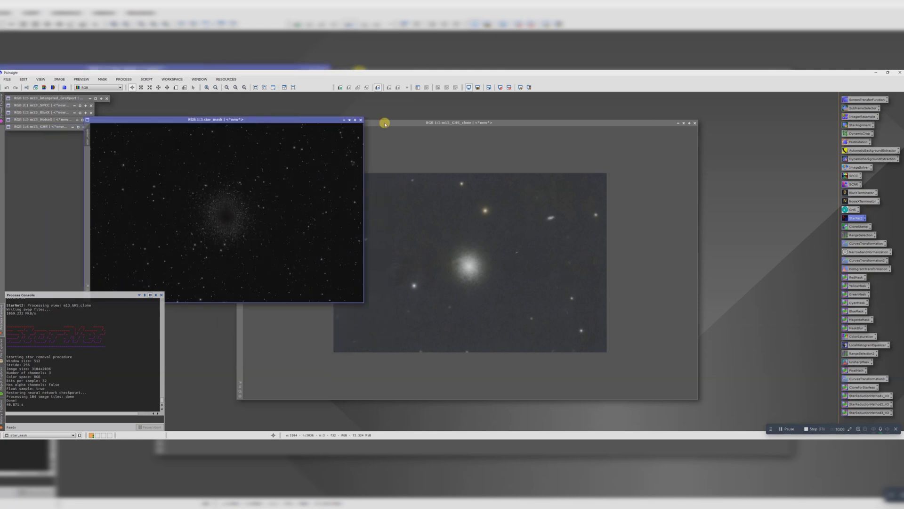
{"action": "left_click_drag", "start_coordinate": [420, 121], "coordinate": [484, 112]}
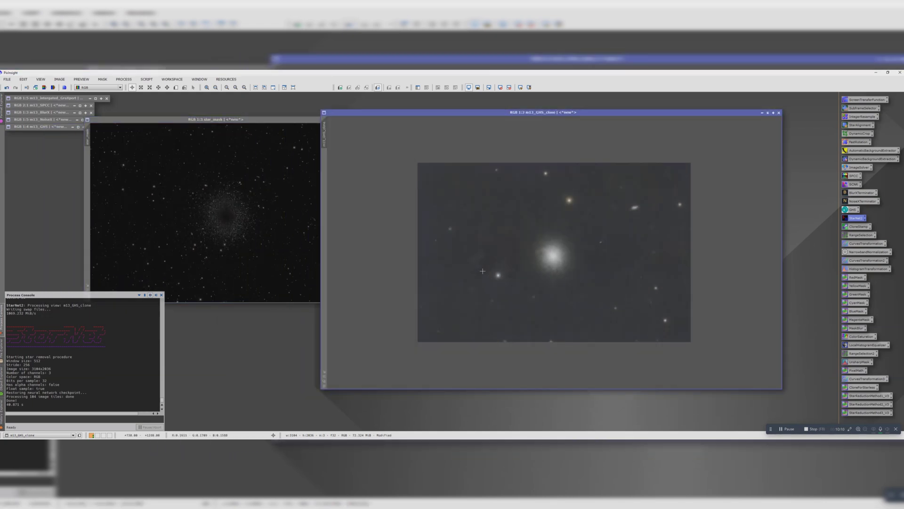
{"action": "scroll", "coordinate": [482, 271], "scroll_direction": "up", "scroll_amount": 1}
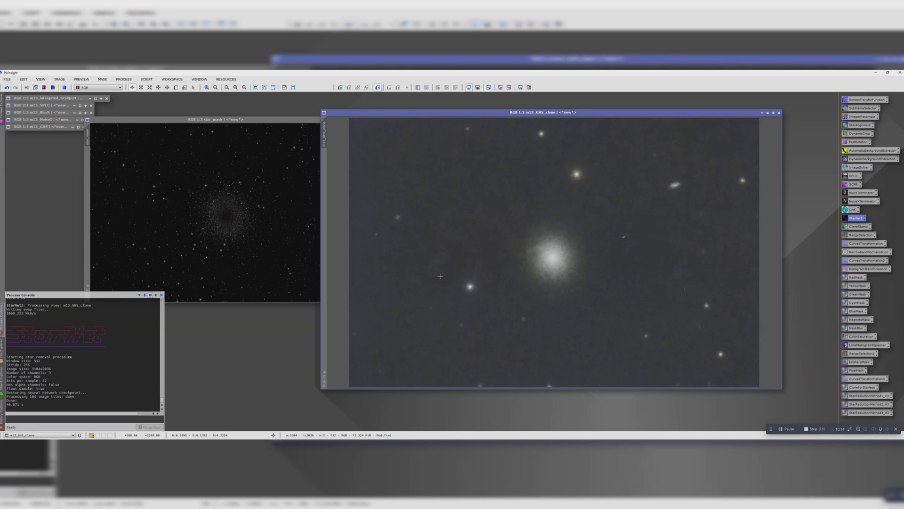
Set up CloneStamp on m13_GHS_clone with a 200 brush radius and brush bounds shown.
{"action": "double_click", "coordinate": [858, 228]}
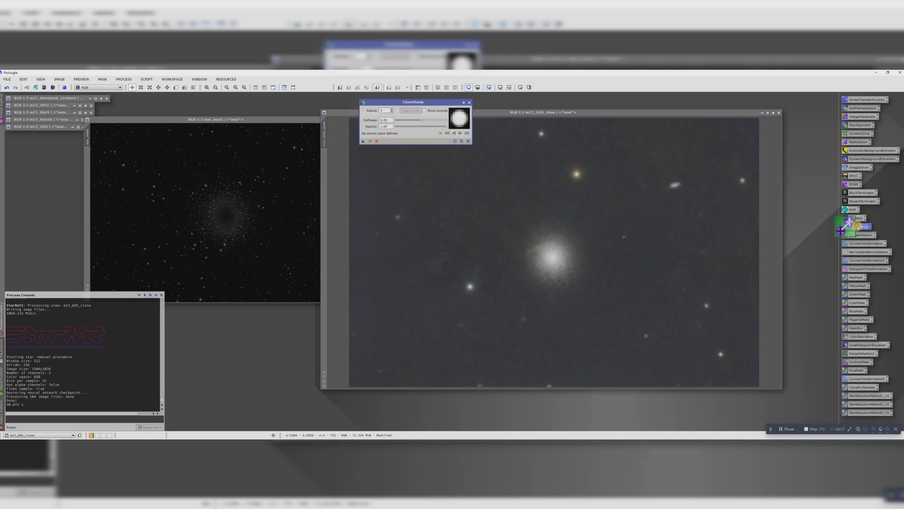
{"action": "left_click", "coordinate": [385, 110]}
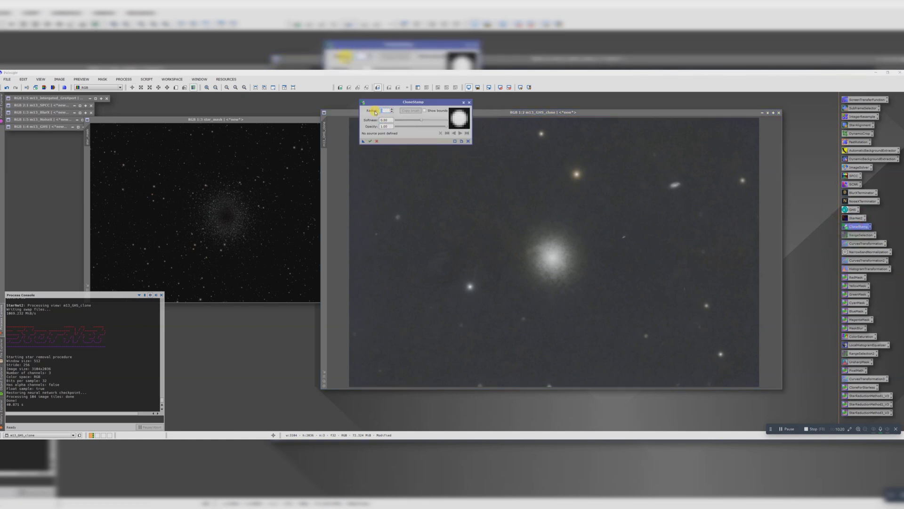
{"action": "type", "text": "200"}
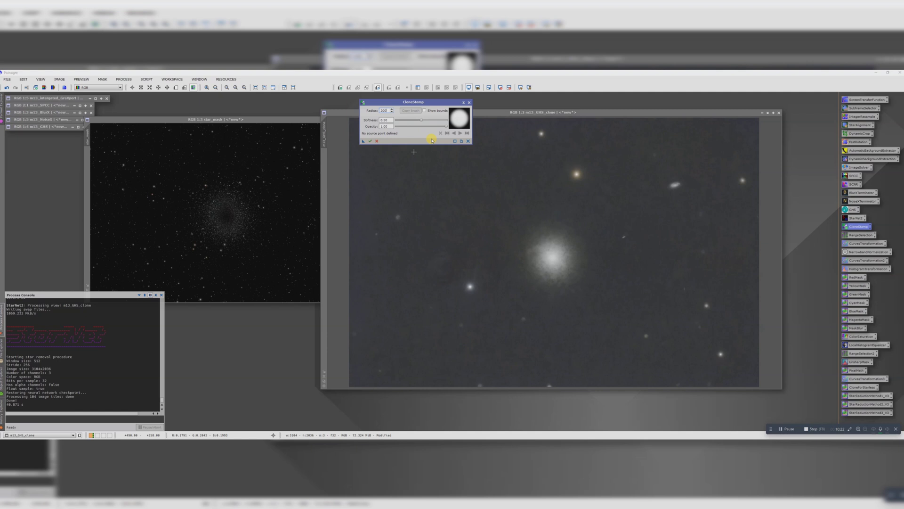
{"action": "left_click", "coordinate": [424, 110]}
{"action": "left_click", "coordinate": [462, 217]}
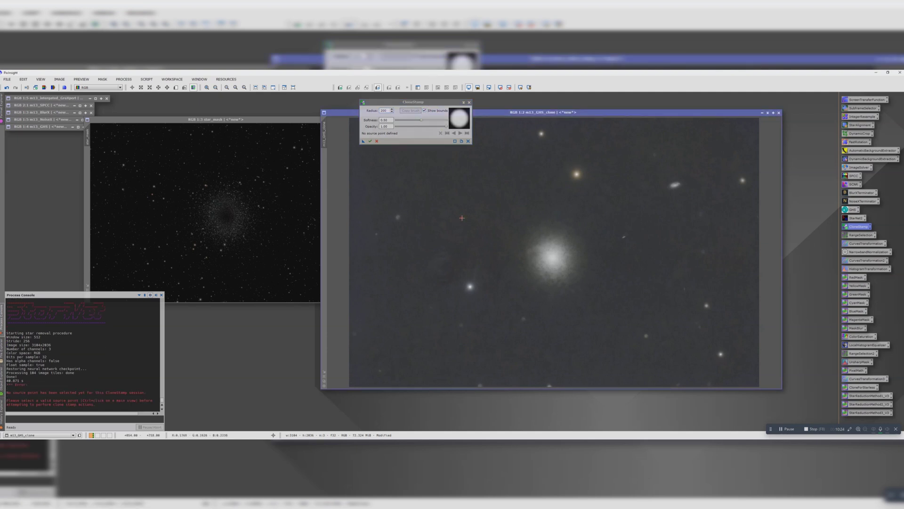
{"action": "left_click", "coordinate": [453, 219]}
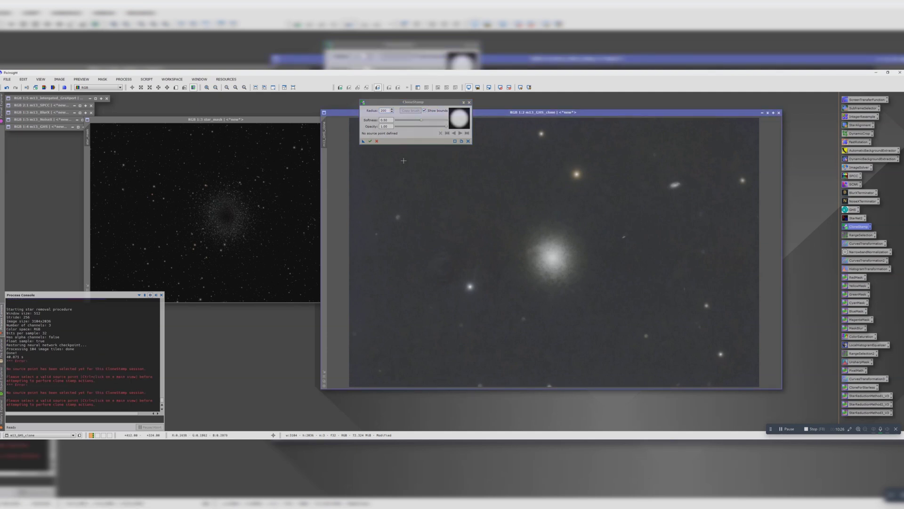
{"action": "left_click", "coordinate": [446, 216]}
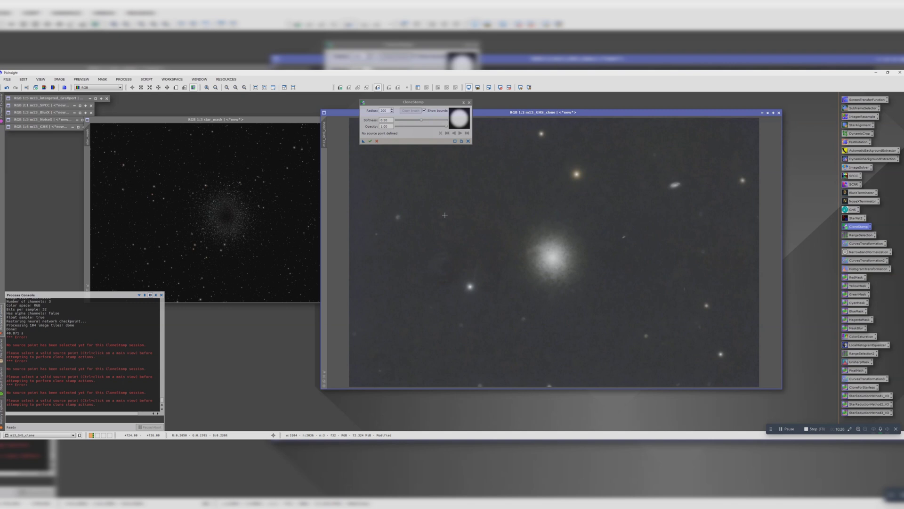
Clone clean background over the star remnant left of the core and commit the edits.
{"action": "left_click", "coordinate": [479, 198], "text": "ctrl"}
{"action": "left_click", "coordinate": [441, 265]}
{"action": "left_click", "coordinate": [382, 111]}
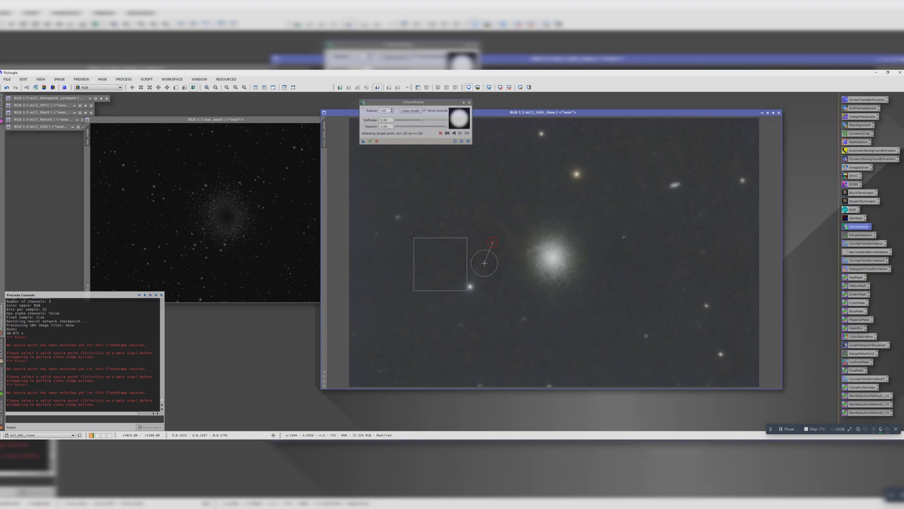
{"action": "left_click", "coordinate": [480, 269]}
{"action": "left_click", "coordinate": [488, 307], "text": "ctrl"}
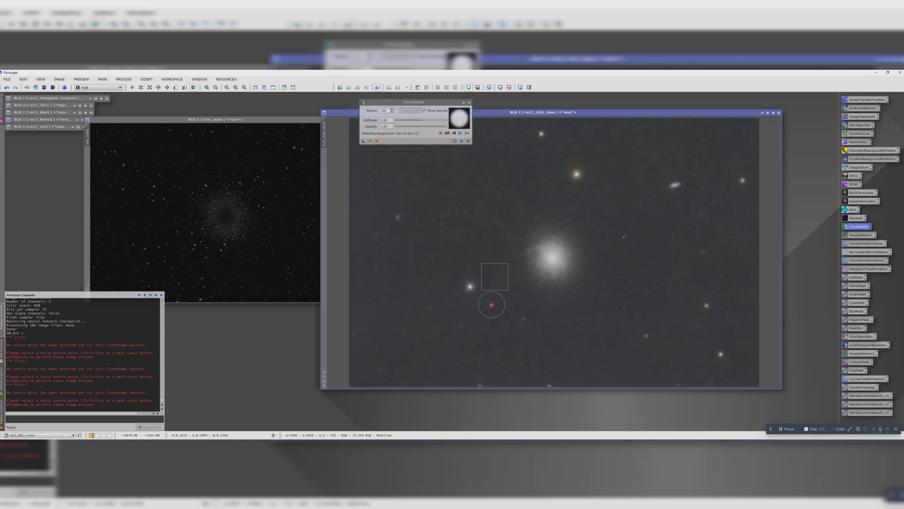
{"action": "left_click", "coordinate": [489, 276]}
{"action": "left_click", "coordinate": [414, 279], "text": "ctrl"}
{"action": "left_click", "coordinate": [451, 278]}
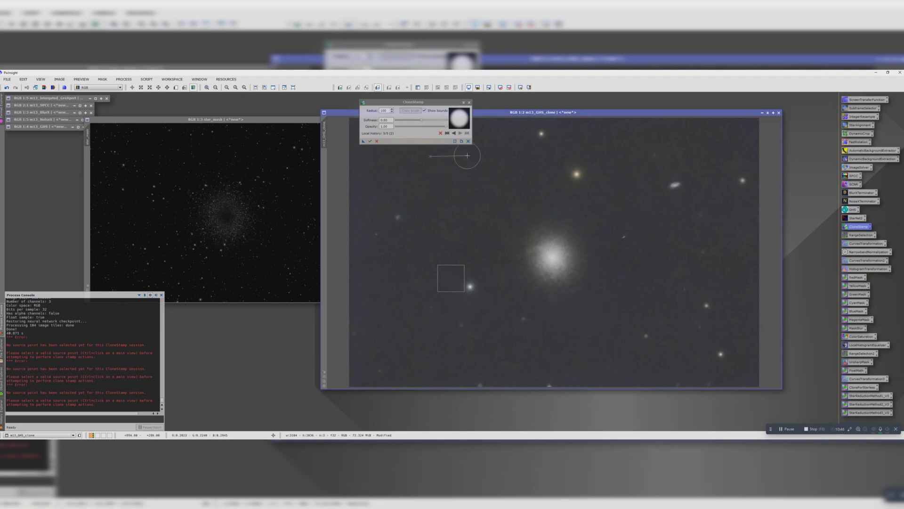
{"action": "left_click", "coordinate": [370, 141]}
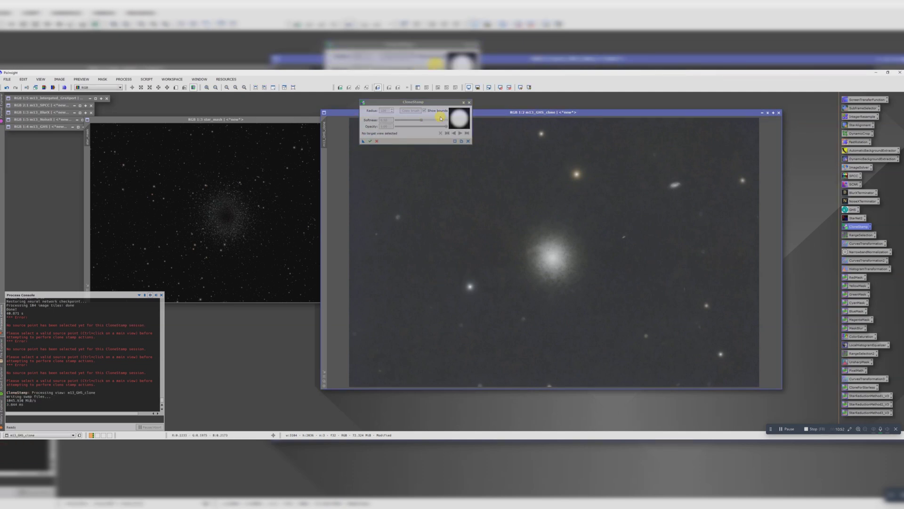
Stamp over the remaining blemish in a fresh CloneStamp session, apply it, and close the tool.
{"action": "left_click", "coordinate": [469, 102]}
{"action": "scroll", "coordinate": [573, 200], "scroll_direction": "down", "scroll_amount": 1}
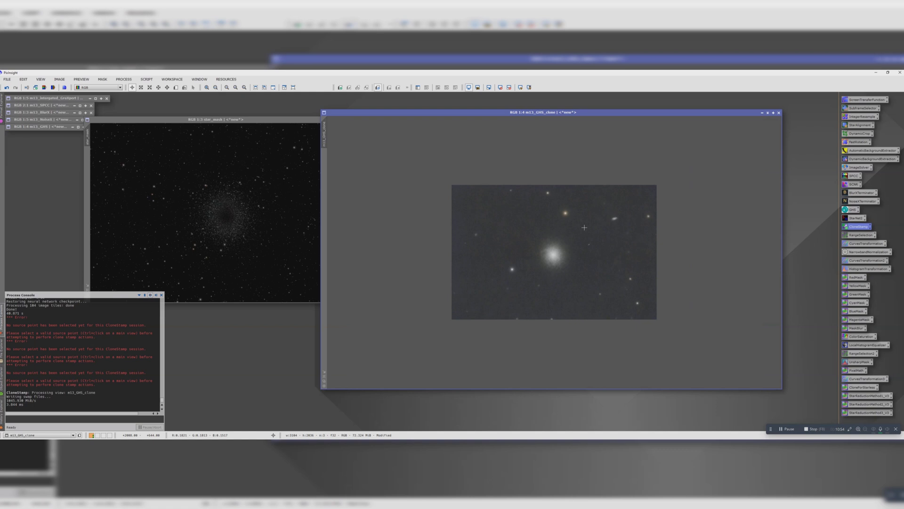
{"action": "scroll", "coordinate": [584, 227], "scroll_direction": "up", "scroll_amount": 3}
{"action": "scroll", "coordinate": [478, 299], "scroll_direction": "down", "scroll_amount": 1}
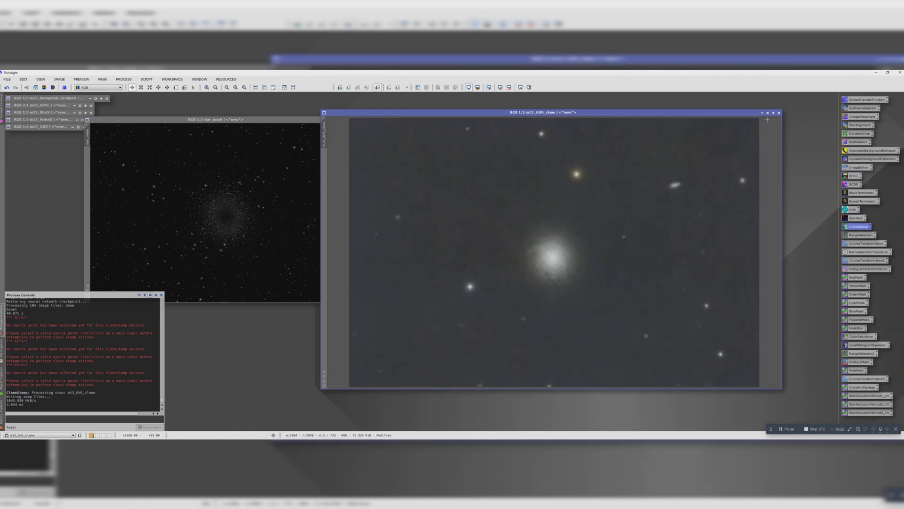
{"action": "double_click", "coordinate": [854, 227]}
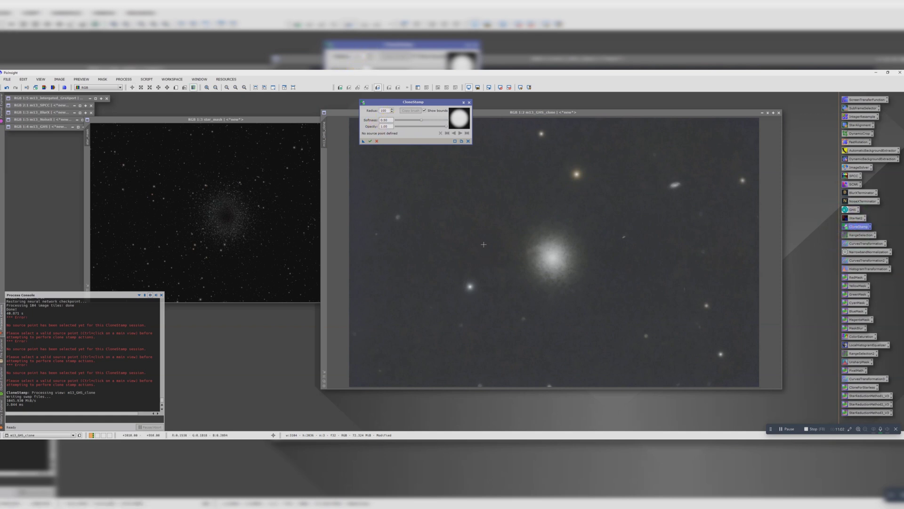
{"action": "left_click", "coordinate": [473, 262], "text": "ctrl"}
{"action": "left_click", "coordinate": [494, 290]}
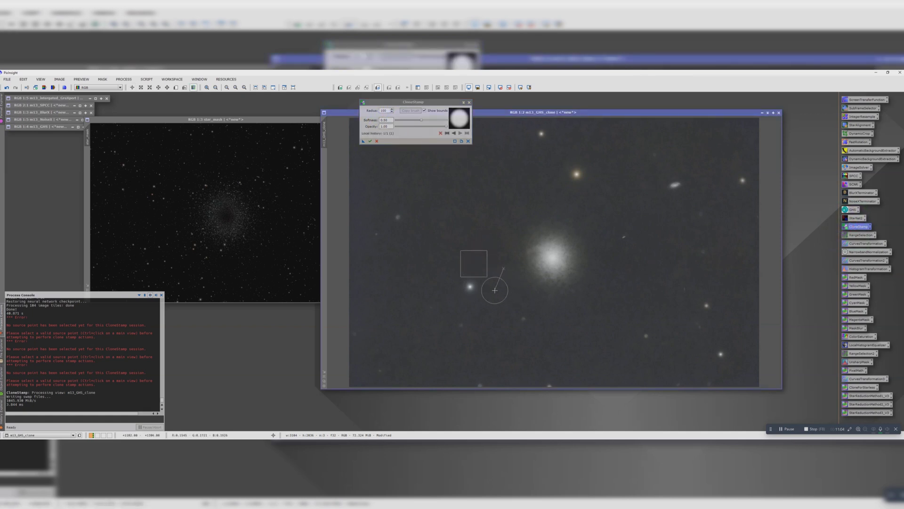
{"action": "left_click", "coordinate": [495, 290]}
{"action": "left_click", "coordinate": [386, 141]}
{"action": "left_click", "coordinate": [371, 141]}
{"action": "left_click", "coordinate": [460, 205]}
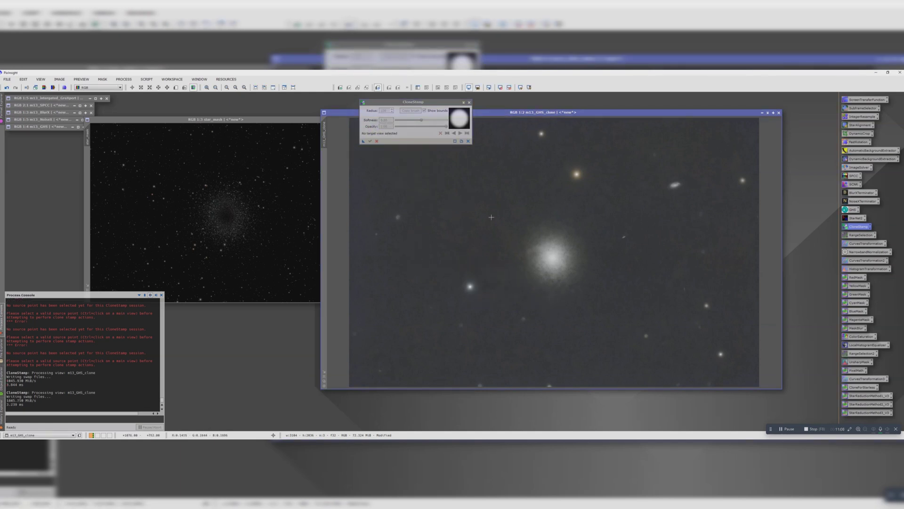
{"action": "scroll", "coordinate": [492, 217], "scroll_direction": "down", "scroll_amount": 1}
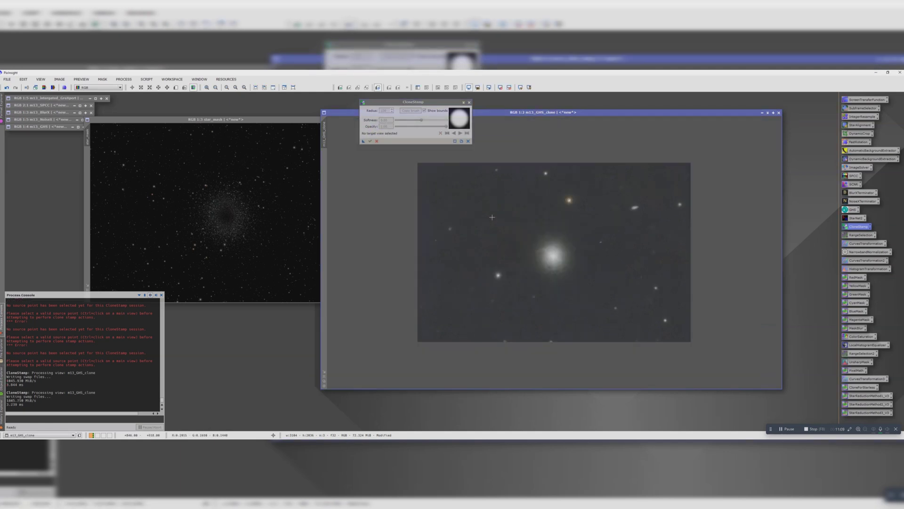
{"action": "left_click", "coordinate": [470, 106]}
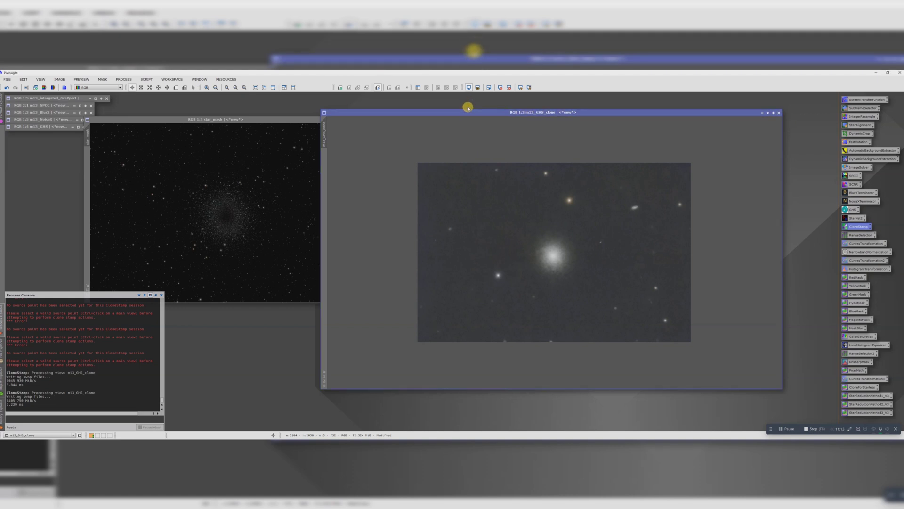
{"action": "left_click_drag", "start_coordinate": [470, 113], "coordinate": [435, 113]}
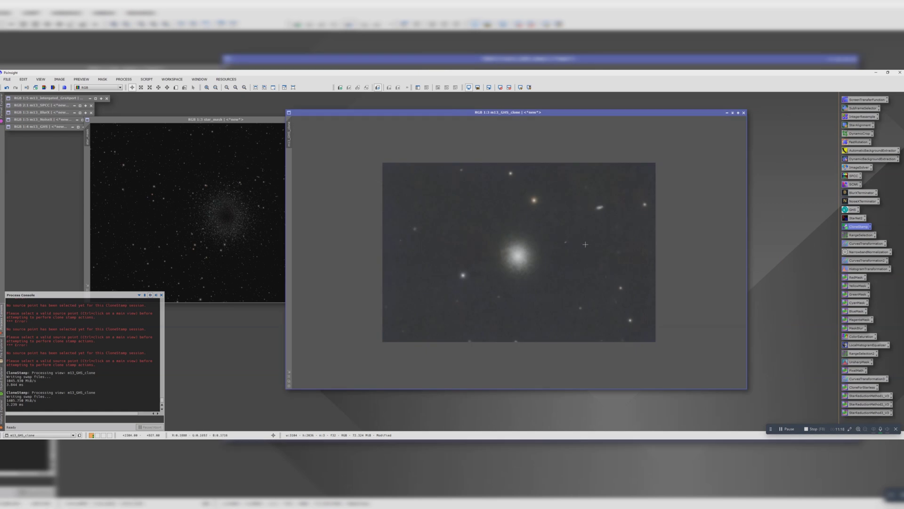
Apply a curve with a low shadow point pulled down to darken m13_GHS_clone's background.
{"action": "double_click", "coordinate": [856, 243]}
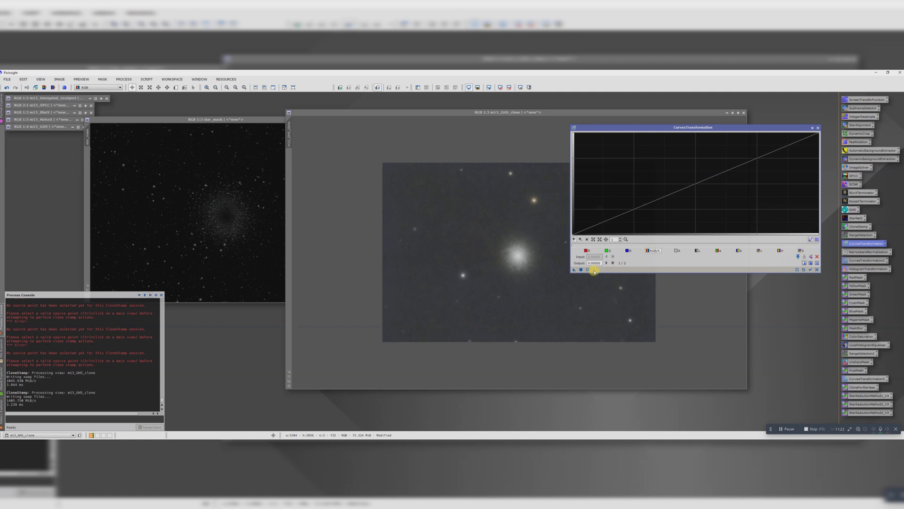
{"action": "left_click", "coordinate": [588, 270]}
{"action": "left_click", "coordinate": [596, 225]}
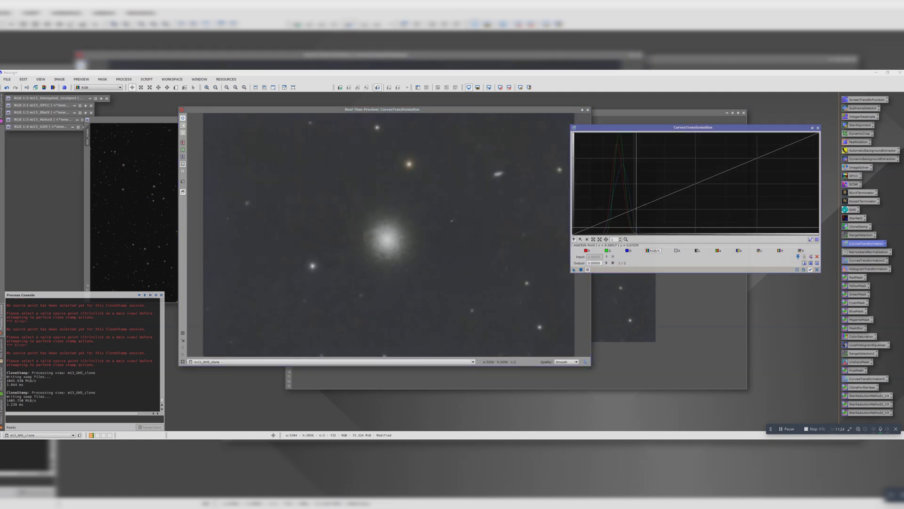
{"action": "left_click_drag", "start_coordinate": [596, 226], "coordinate": [596, 229]}
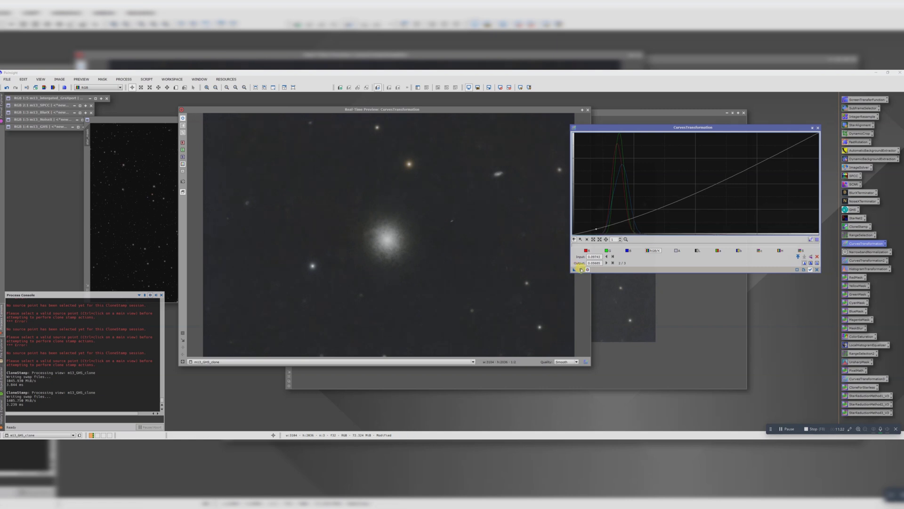
{"action": "left_click", "coordinate": [581, 268]}
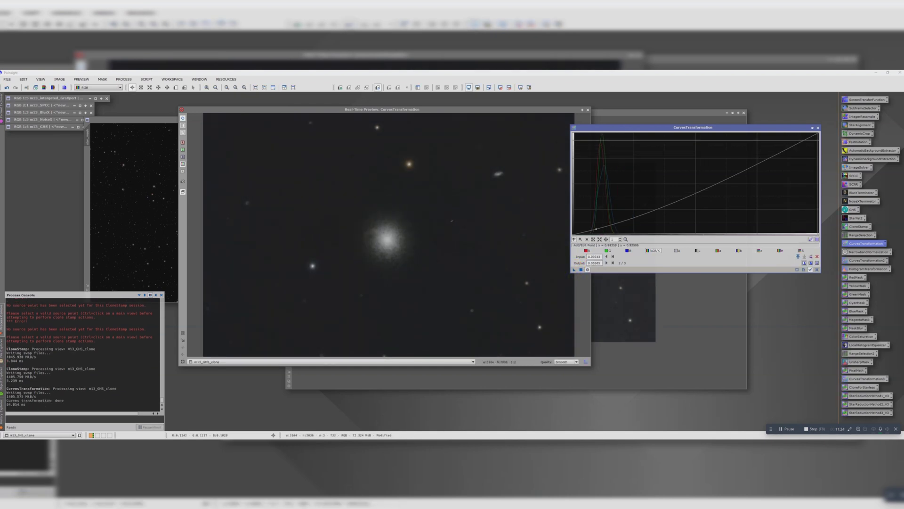
{"action": "left_click", "coordinate": [819, 128]}
Bring star_mask forward and set up a real-time curves preview zoomed on the cluster.
{"action": "left_click", "coordinate": [588, 110]}
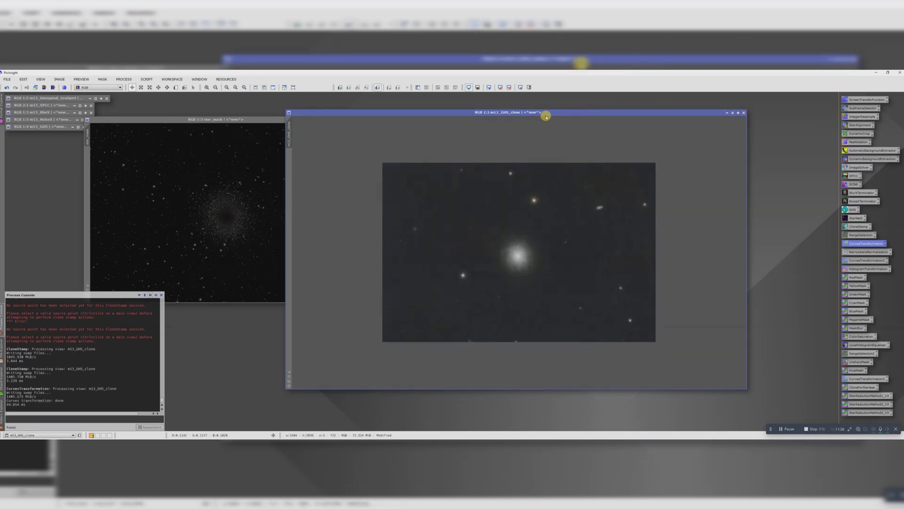
{"action": "left_click_drag", "start_coordinate": [253, 116], "coordinate": [370, 122]}
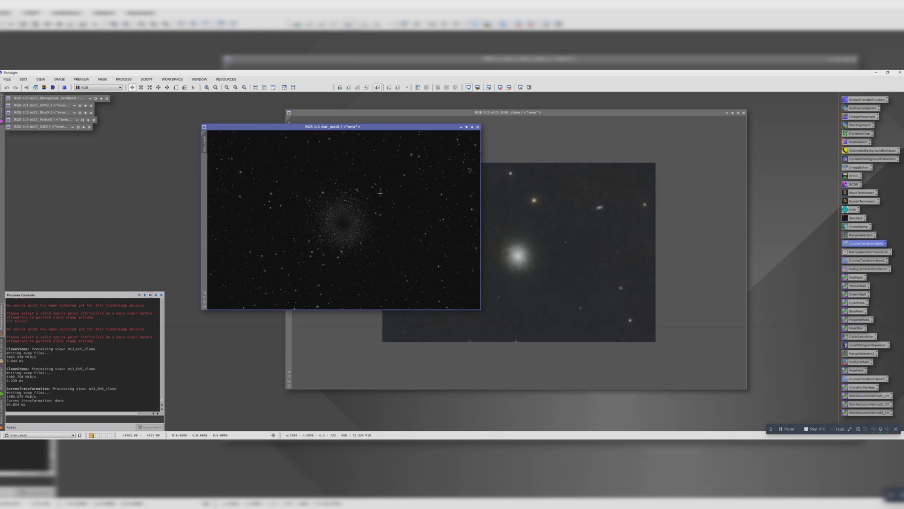
{"action": "scroll", "coordinate": [345, 237], "scroll_direction": "up", "scroll_amount": 3}
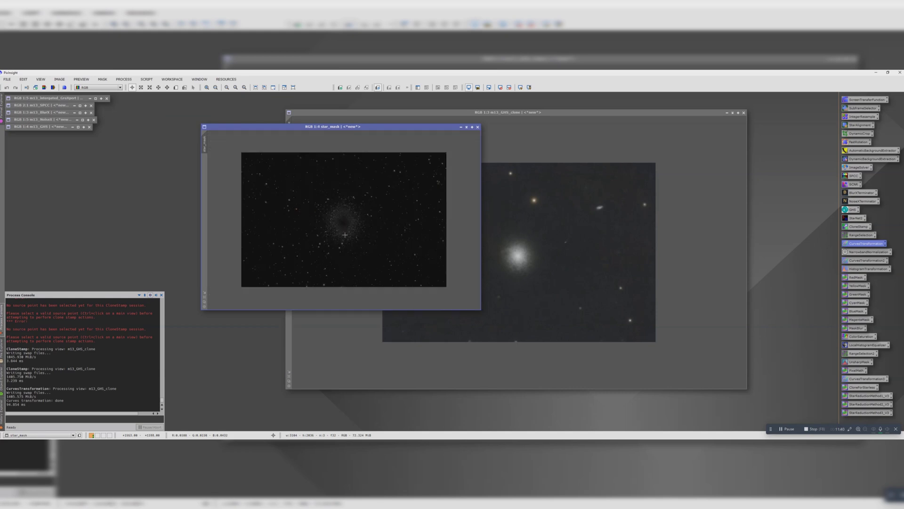
{"action": "scroll", "coordinate": [342, 227], "scroll_direction": "down", "scroll_amount": 4}
{"action": "scroll", "coordinate": [344, 227], "scroll_direction": "up", "scroll_amount": 1}
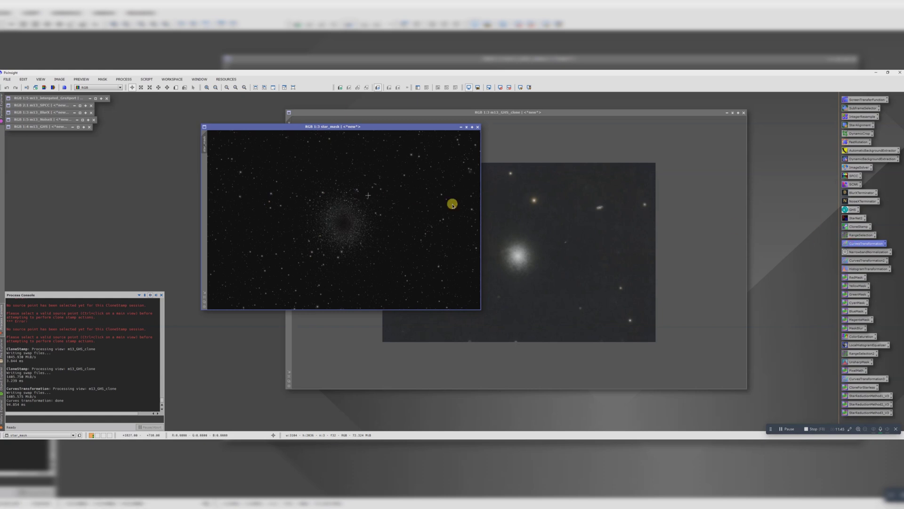
{"action": "double_click", "coordinate": [854, 243]}
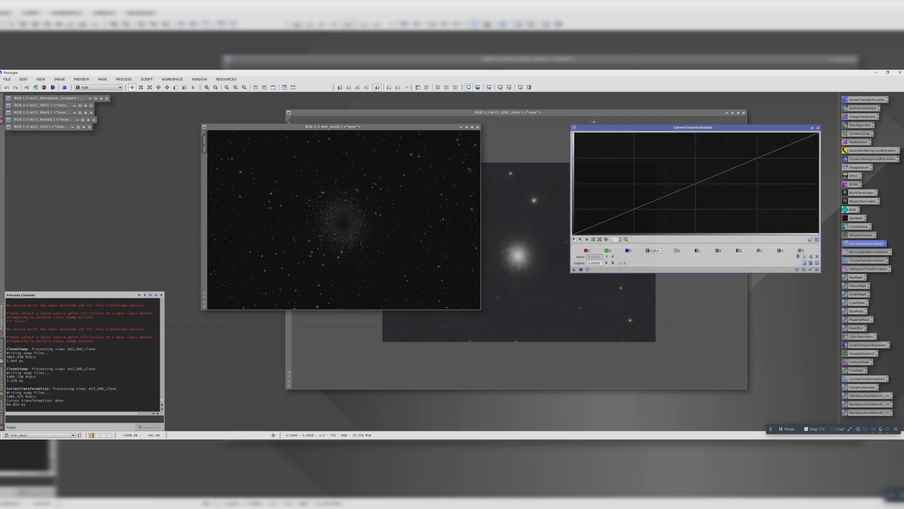
{"action": "left_click_drag", "start_coordinate": [669, 128], "coordinate": [598, 128]}
{"action": "left_click", "coordinate": [511, 240]}
{"action": "left_click", "coordinate": [516, 269]}
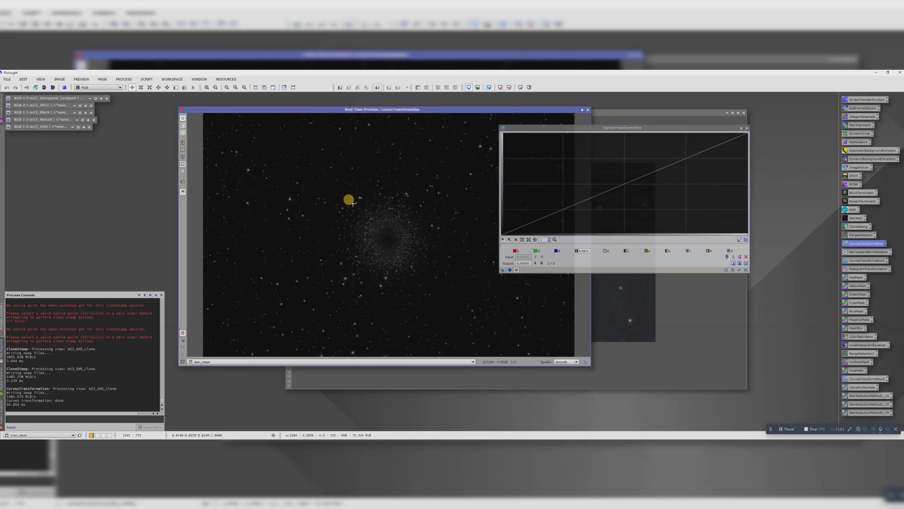
{"action": "left_click_drag", "start_coordinate": [338, 190], "coordinate": [423, 257]}
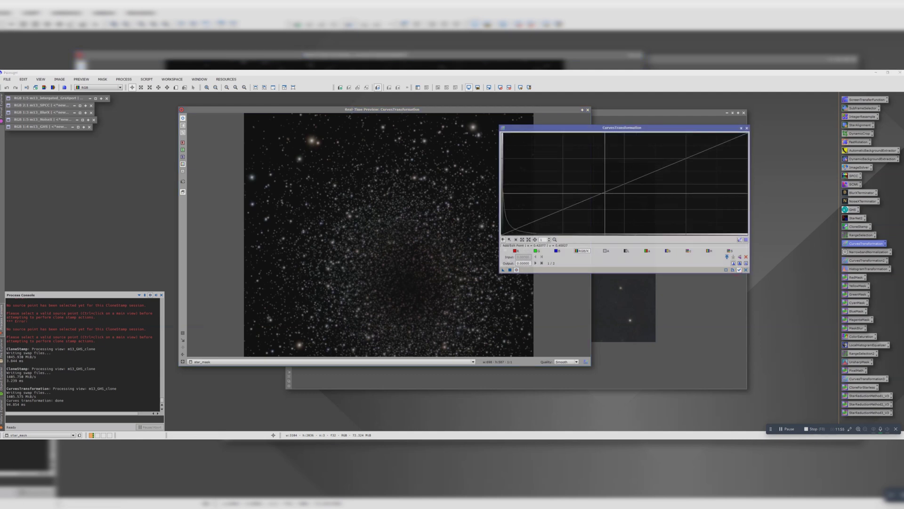
Lift the curve's midtones to brighten the stars, compare before and after, and apply to star_mask.
{"action": "left_click", "coordinate": [599, 188]}
{"action": "left_click_drag", "start_coordinate": [599, 188], "coordinate": [576, 180]}
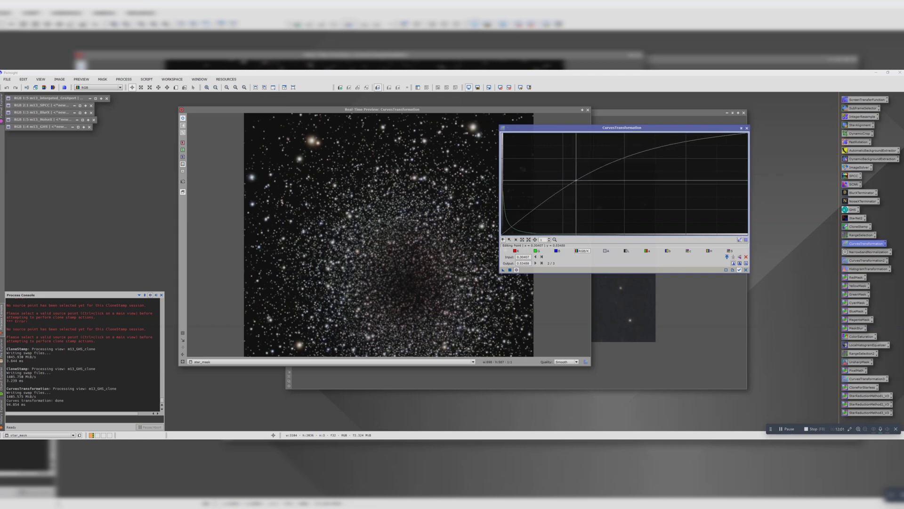
{"action": "left_click", "coordinate": [183, 119]}
{"action": "left_click", "coordinate": [183, 119]}
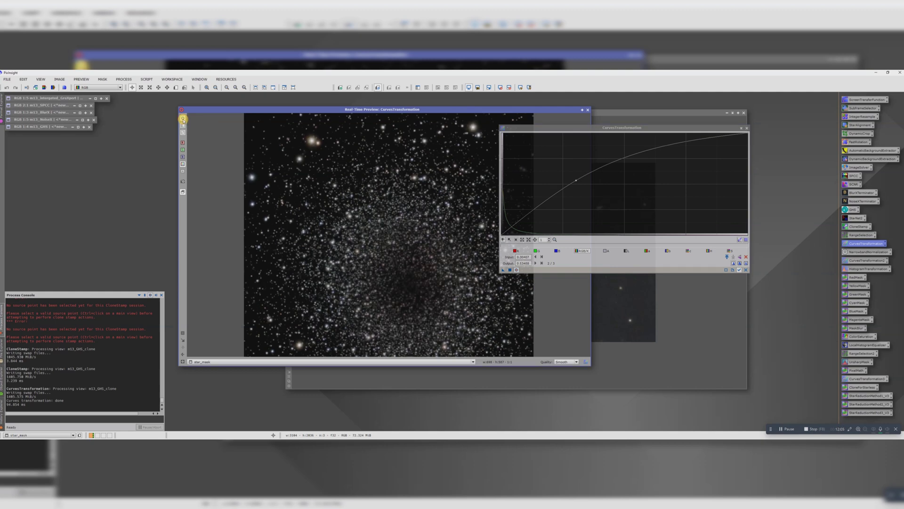
{"action": "left_click", "coordinate": [184, 119]}
{"action": "left_click", "coordinate": [183, 120]}
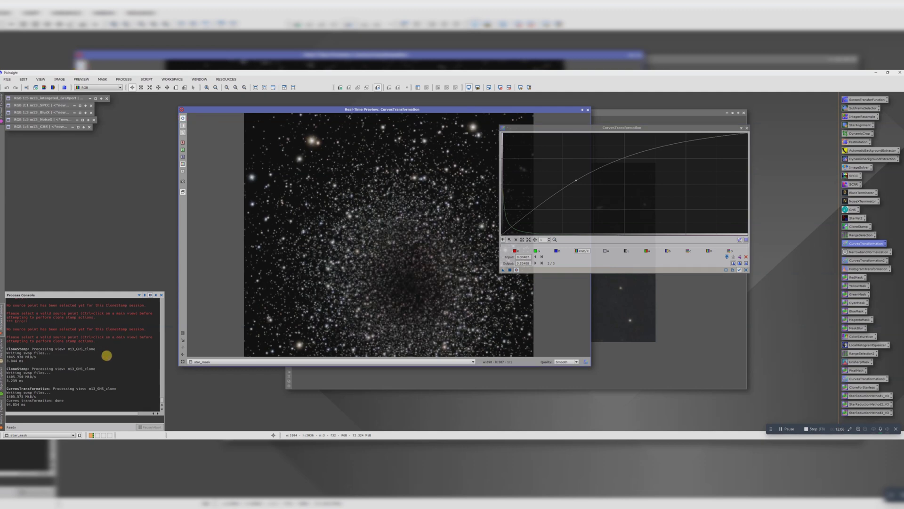
{"action": "left_click", "coordinate": [182, 361]}
{"action": "left_click_drag", "start_coordinate": [535, 130], "coordinate": [631, 139]}
{"action": "left_click_drag", "start_coordinate": [541, 108], "coordinate": [501, 104]}
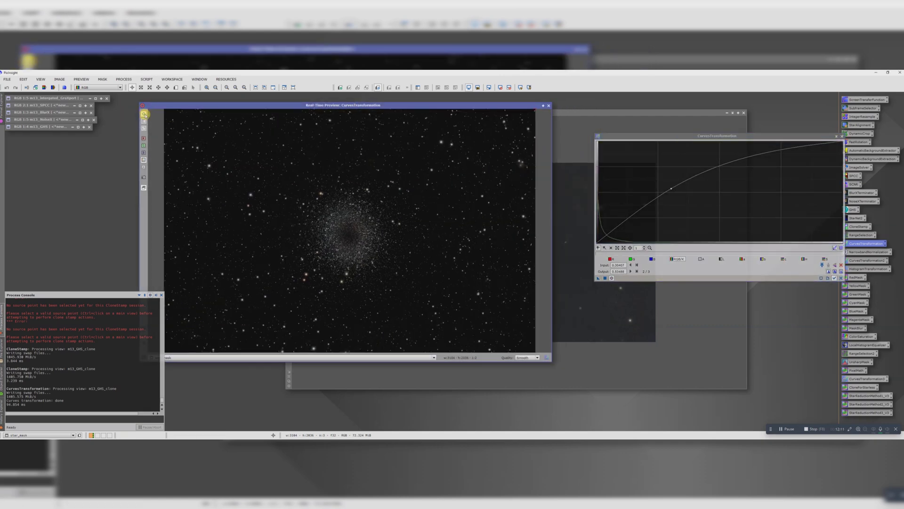
{"action": "left_click", "coordinate": [144, 113]}
{"action": "left_click", "coordinate": [144, 114]}
{"action": "left_click", "coordinate": [605, 278]}
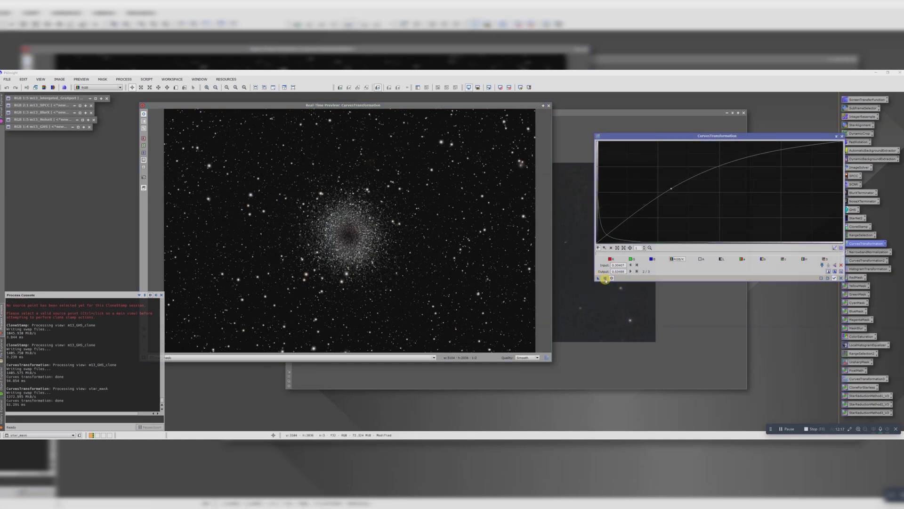
Close the previous Curves tool and its preview, and reposition the star_mask window.
{"action": "left_click", "coordinate": [841, 136]}
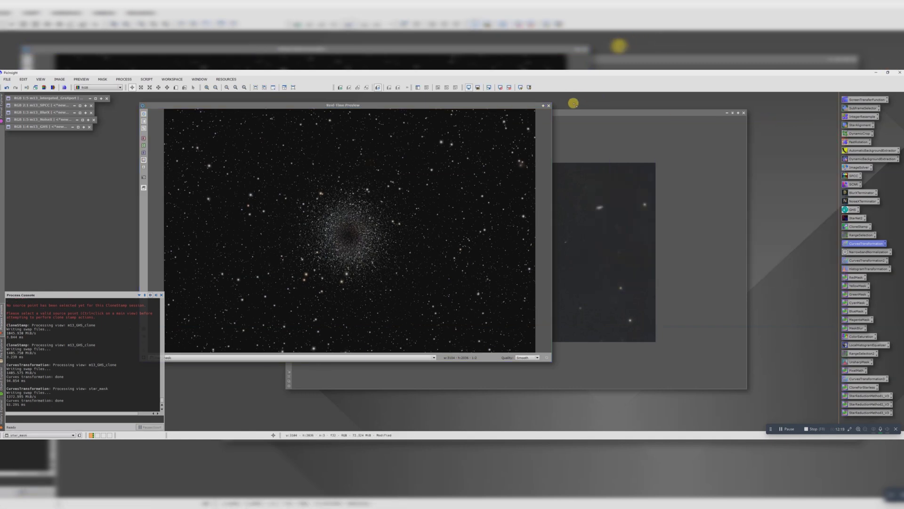
{"action": "left_click", "coordinate": [550, 106]}
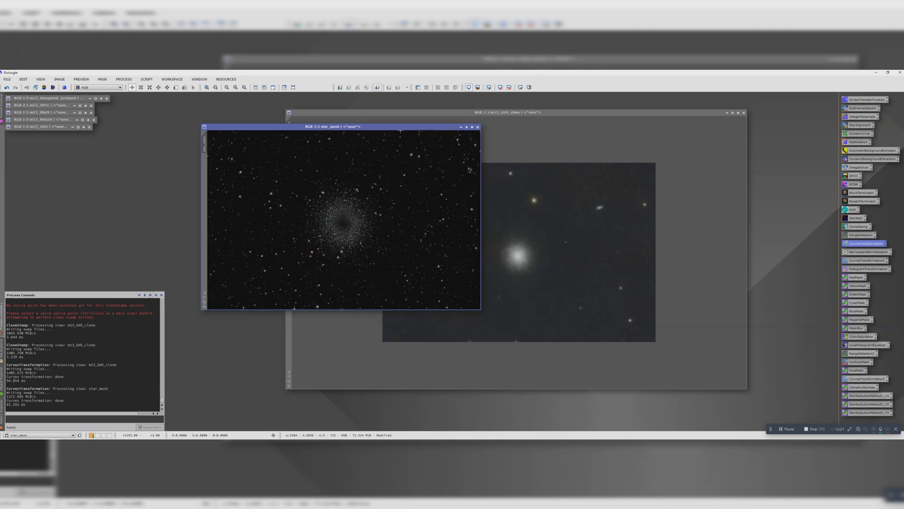
{"action": "left_click_drag", "start_coordinate": [395, 126], "coordinate": [436, 120]}
{"action": "scroll", "coordinate": [396, 215], "scroll_direction": "down", "scroll_amount": 2}
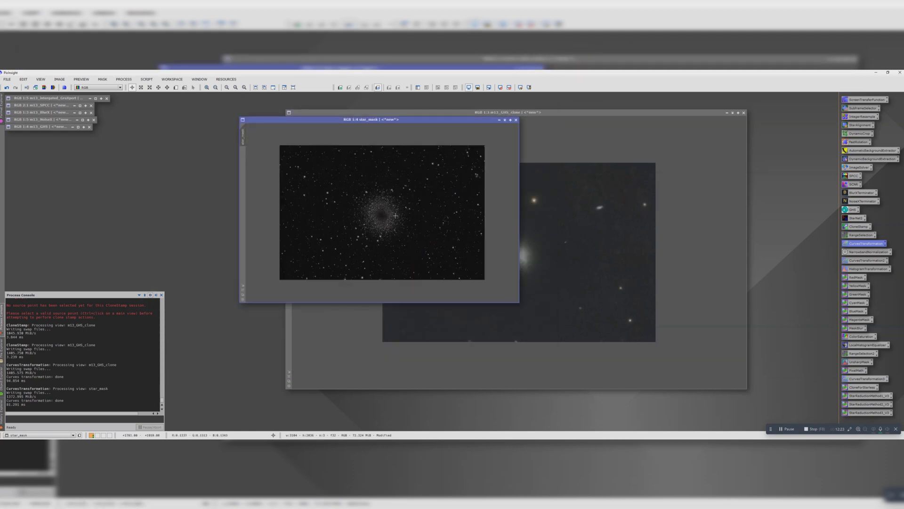
{"action": "scroll", "coordinate": [394, 216], "scroll_direction": "up", "scroll_amount": 5}
{"action": "scroll", "coordinate": [395, 217], "scroll_direction": "down", "scroll_amount": 4}
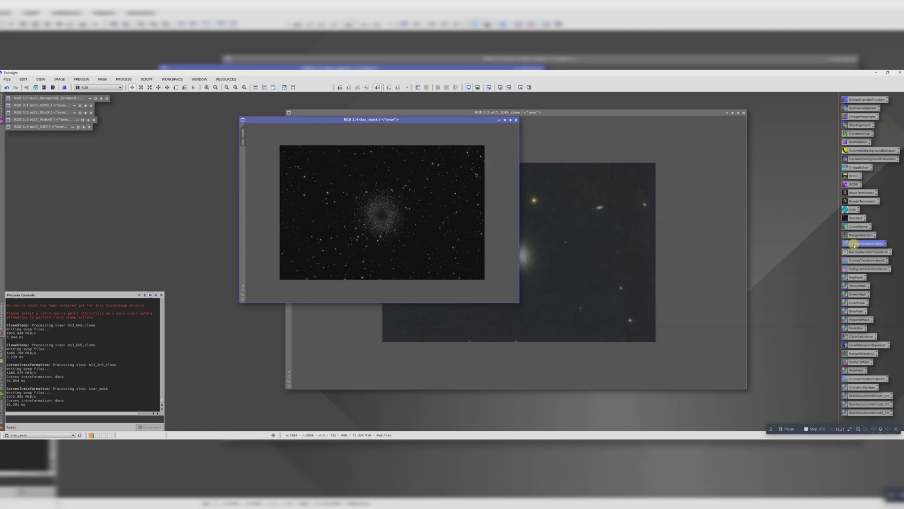
Raise the star colour saturation with ColorSaturation, checking it live, and apply it to star_mask.
{"action": "double_click", "coordinate": [858, 336]}
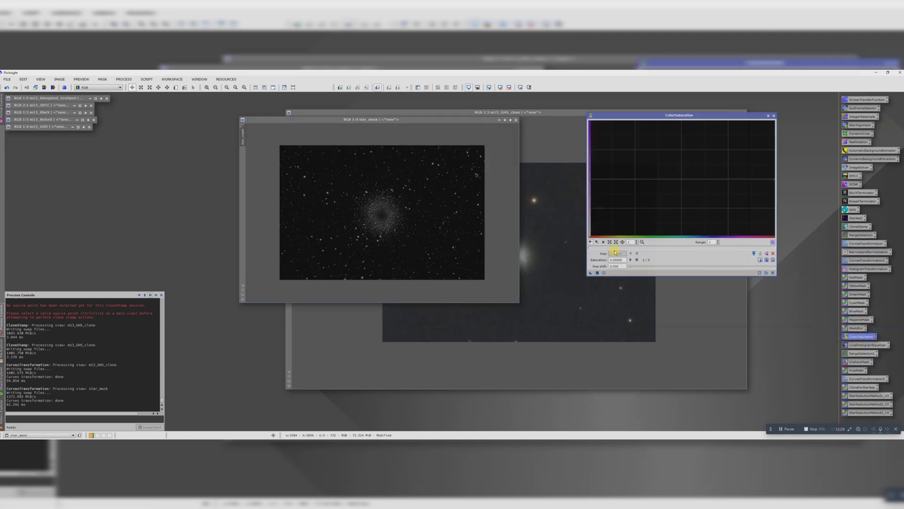
{"action": "left_click", "coordinate": [604, 273]}
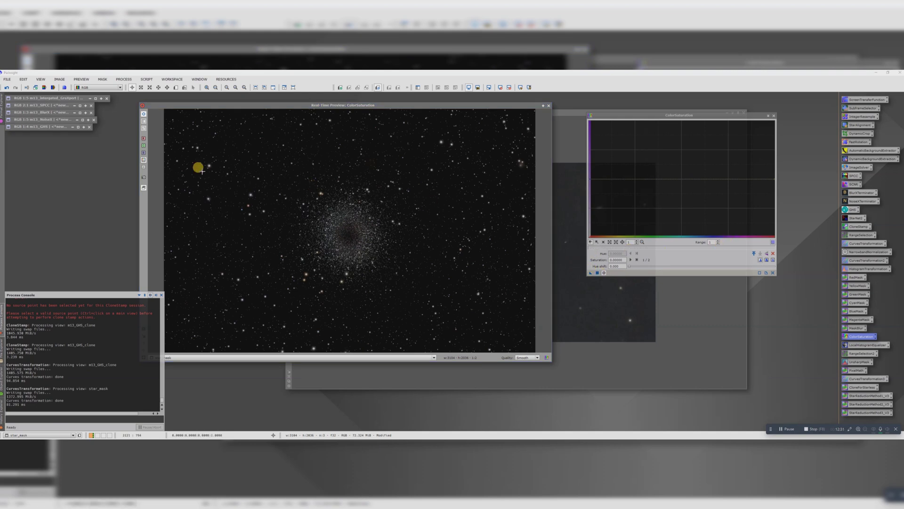
{"action": "left_click_drag", "start_coordinate": [188, 106], "coordinate": [227, 102]}
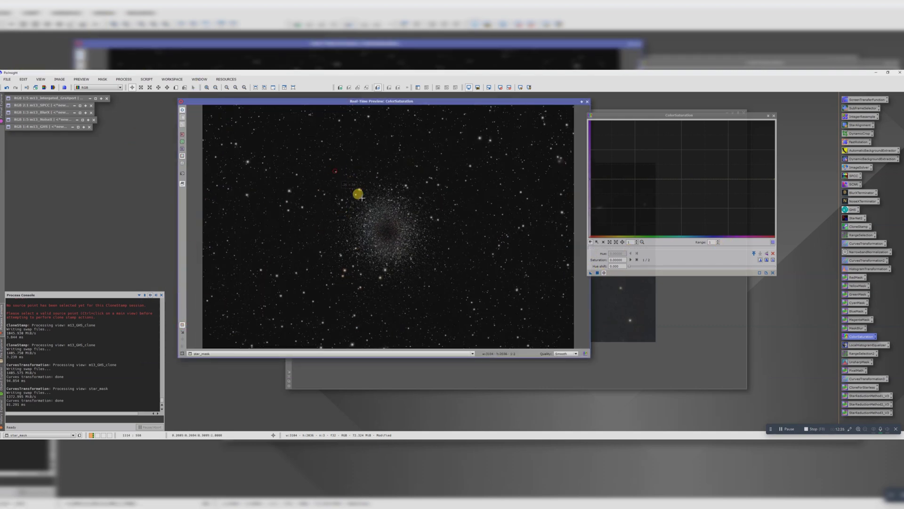
{"action": "scroll", "coordinate": [358, 194], "scroll_direction": "up", "scroll_amount": 1}
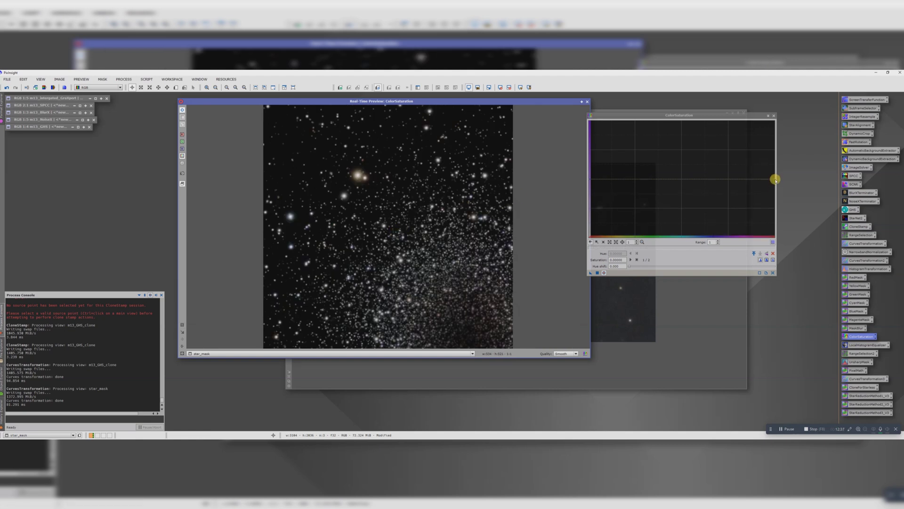
{"action": "left_click_drag", "start_coordinate": [776, 180], "coordinate": [775, 140]}
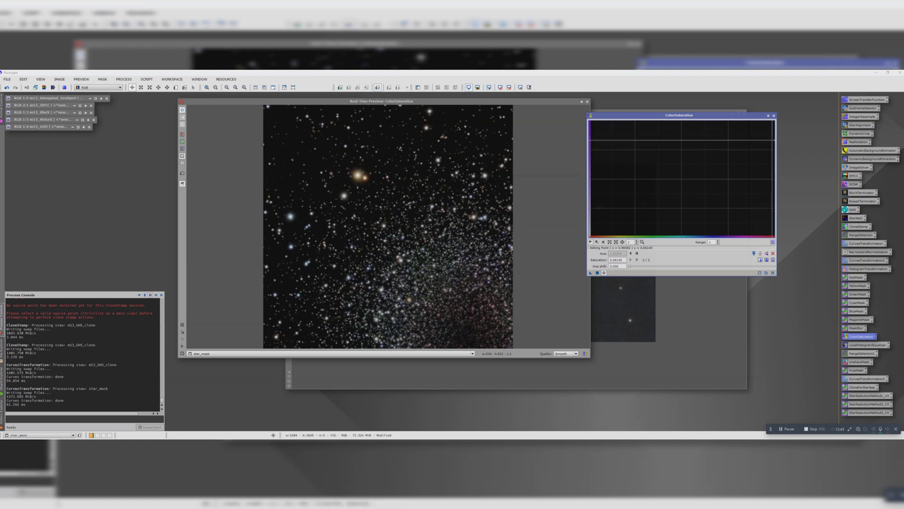
{"action": "left_click", "coordinate": [182, 113]}
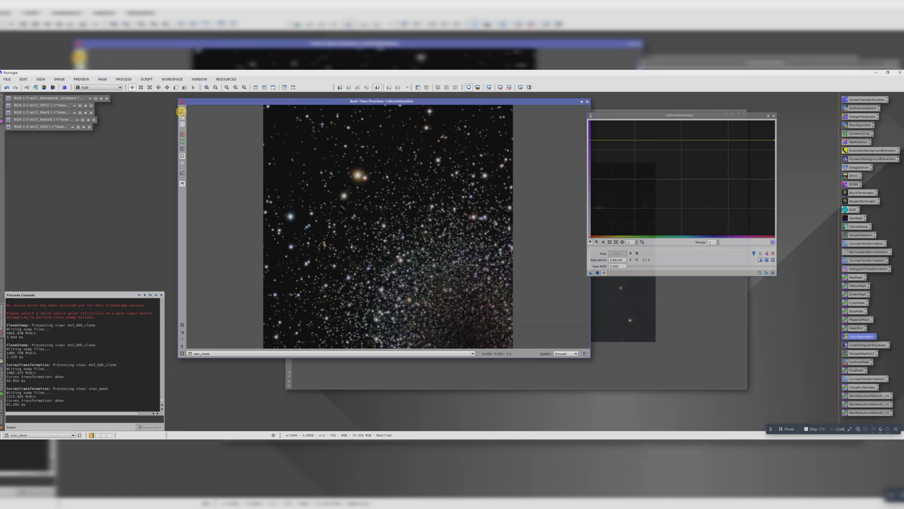
{"action": "left_click", "coordinate": [597, 273]}
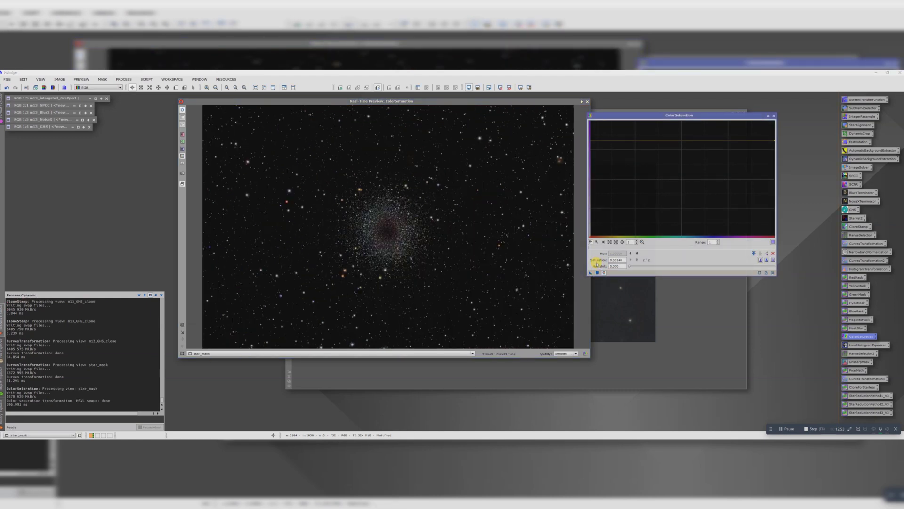
Close the ColorSaturation tool and its Real-Time Preview window.
{"action": "left_click", "coordinate": [774, 115]}
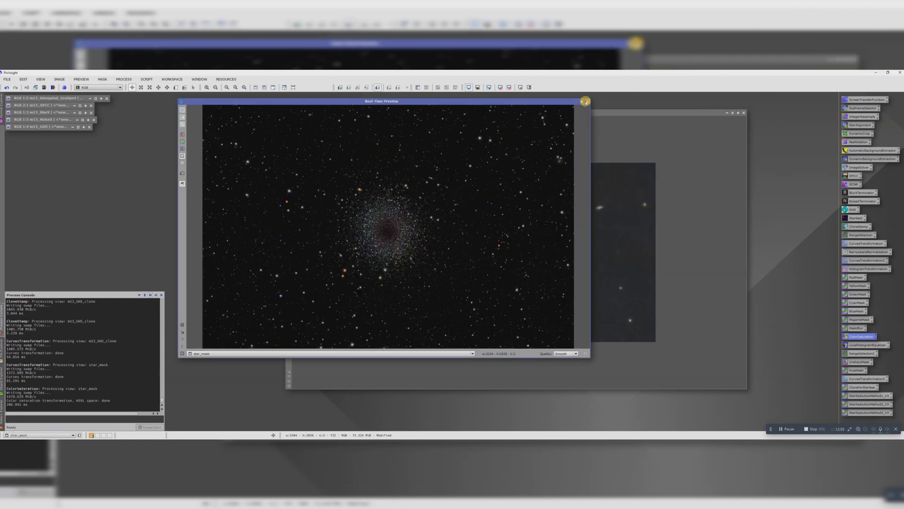
{"action": "left_click", "coordinate": [587, 101]}
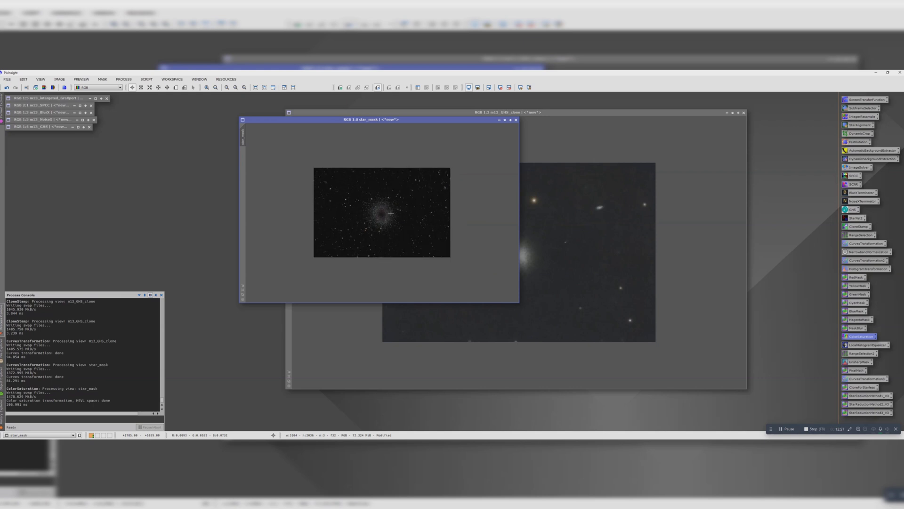
{"action": "scroll", "coordinate": [388, 212], "scroll_direction": "up", "scroll_amount": 5}
{"action": "scroll", "coordinate": [388, 212], "scroll_direction": "down", "scroll_amount": 5}
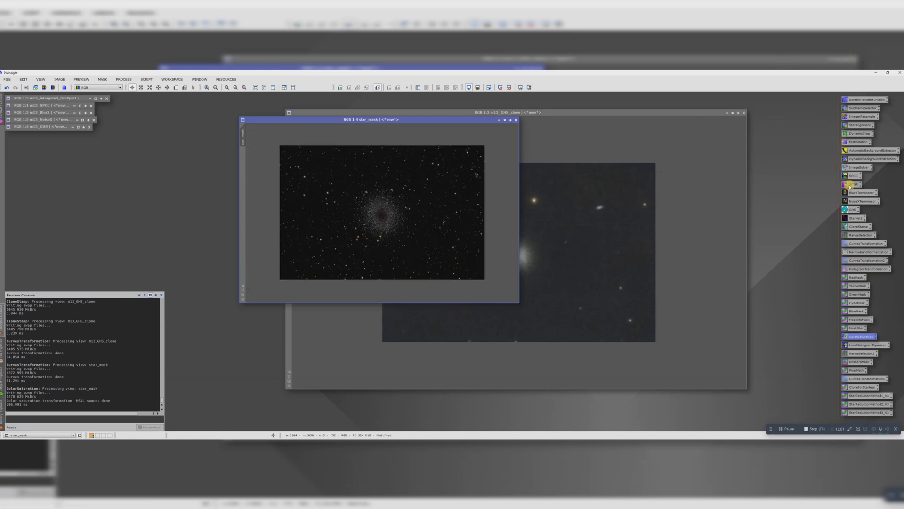
Remove the green cast from star_mask with SCNR at amount 1.00, then close SCNR.
{"action": "double_click", "coordinate": [851, 184]}
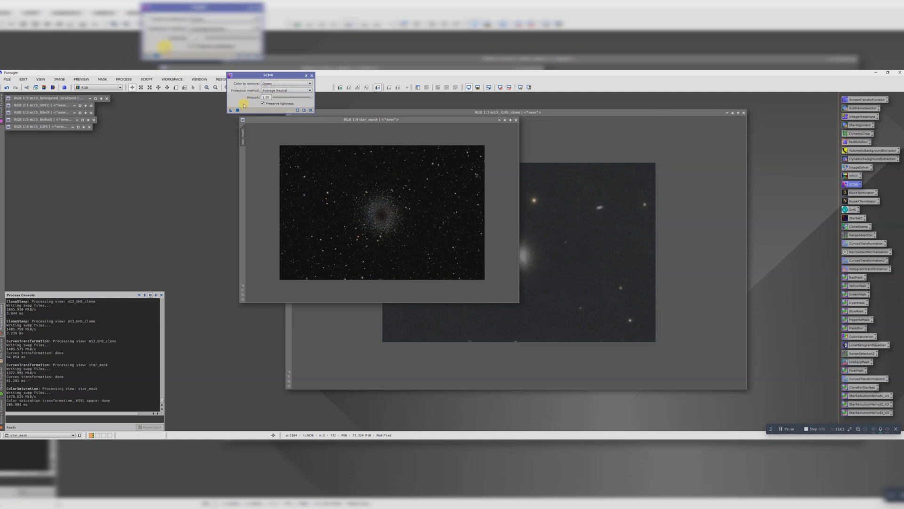
{"action": "left_click_drag", "start_coordinate": [230, 110], "coordinate": [350, 207]}
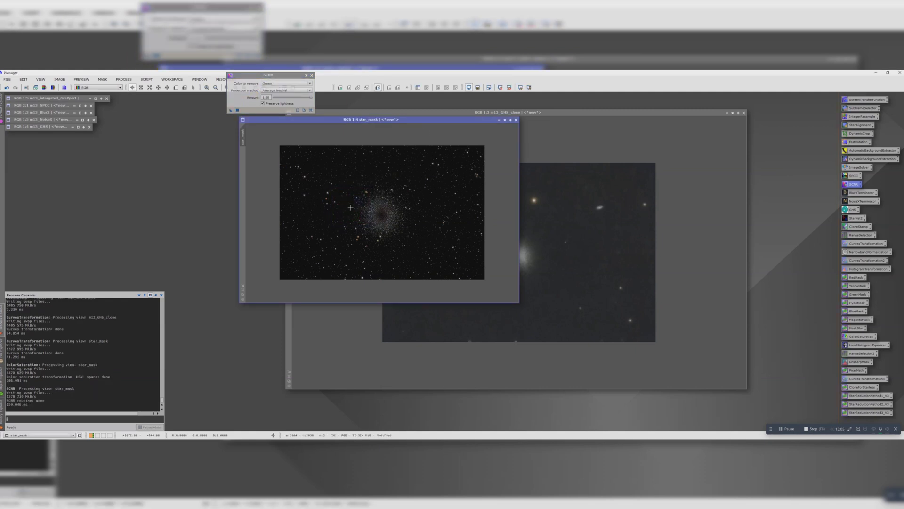
{"action": "left_click", "coordinate": [311, 75]}
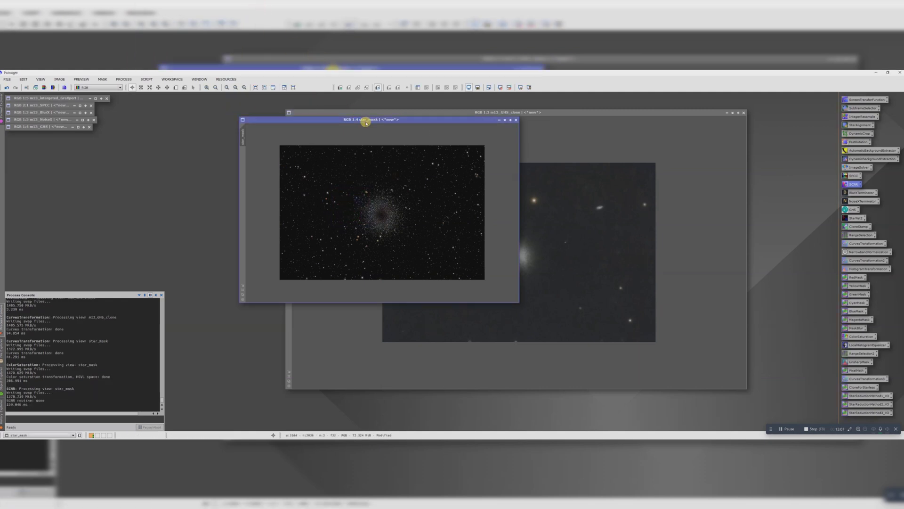
{"action": "left_click_drag", "start_coordinate": [366, 123], "coordinate": [165, 121]}
Clip m13_GHS_clone's shadows at 0.0278 with HistogramTransformation, previewing live, then close both windows.
{"action": "left_click", "coordinate": [497, 258]}
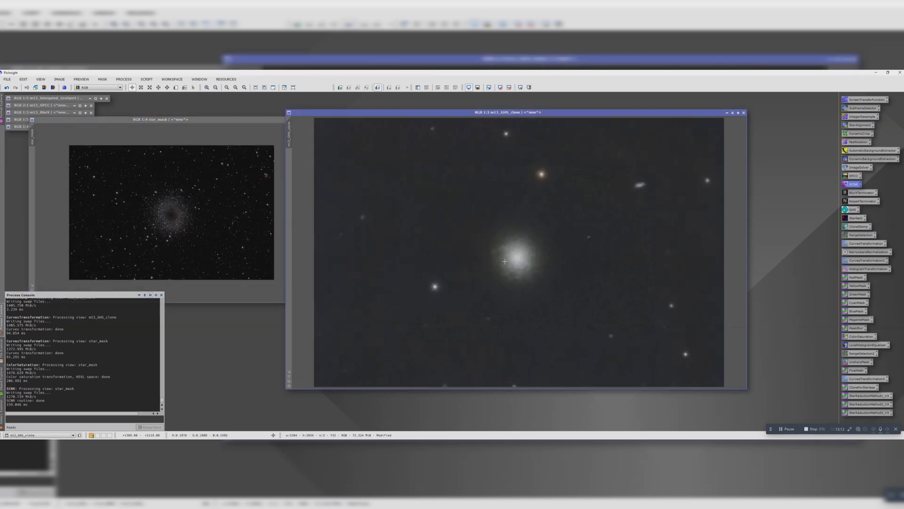
{"action": "scroll", "coordinate": [503, 259], "scroll_direction": "up", "scroll_amount": 2}
{"action": "scroll", "coordinate": [507, 260], "scroll_direction": "down", "scroll_amount": 2}
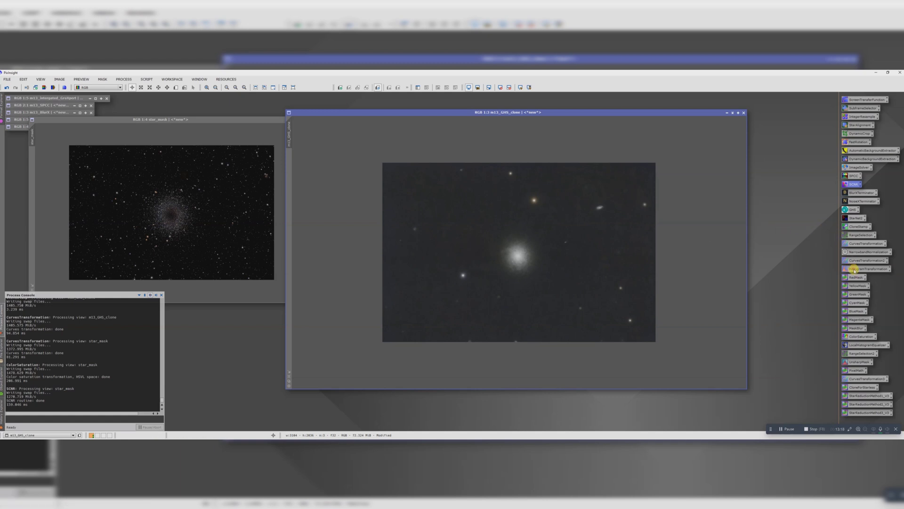
{"action": "double_click", "coordinate": [855, 270]}
{"action": "left_click", "coordinate": [108, 328]}
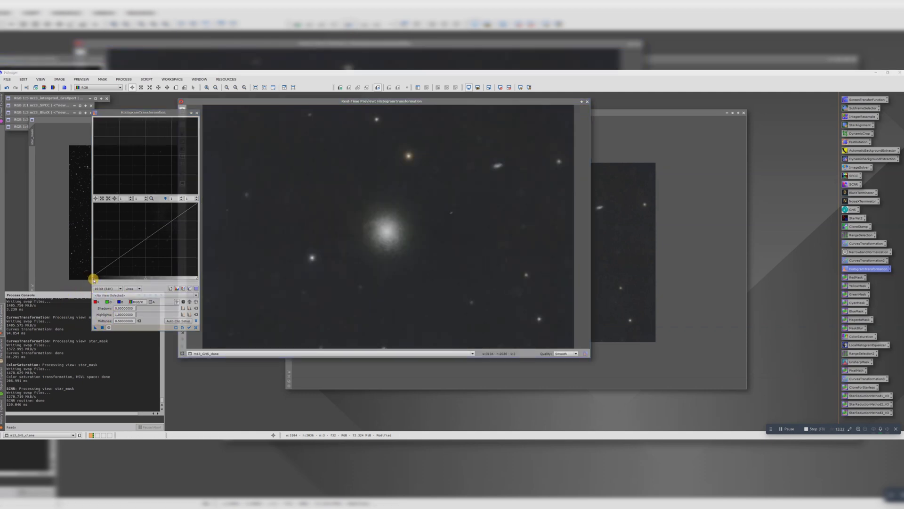
{"action": "left_click_drag", "start_coordinate": [94, 279], "coordinate": [97, 279]}
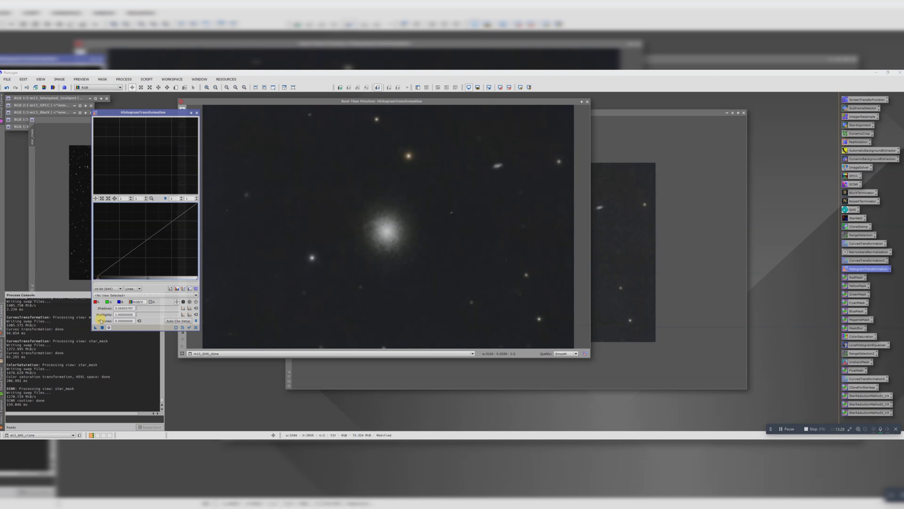
{"action": "left_click", "coordinate": [103, 327]}
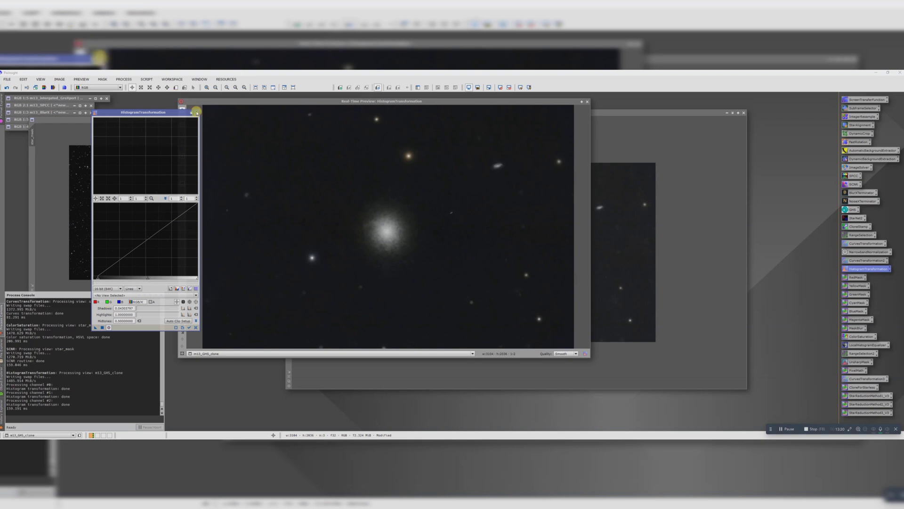
{"action": "left_click", "coordinate": [197, 112]}
{"action": "left_click", "coordinate": [587, 101]}
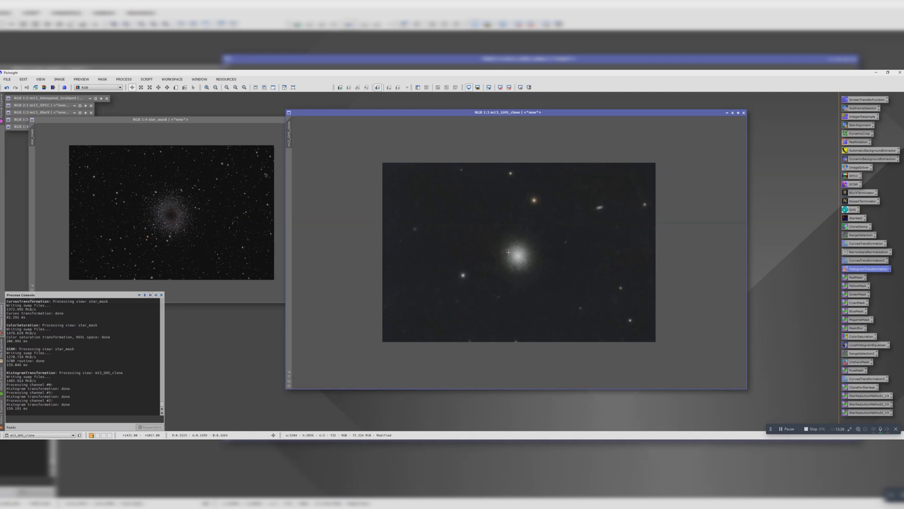
Rename m13_GHS_clone to m13_starless and star_mask to stars, then iconize both.
{"action": "double_click", "coordinate": [289, 137]}
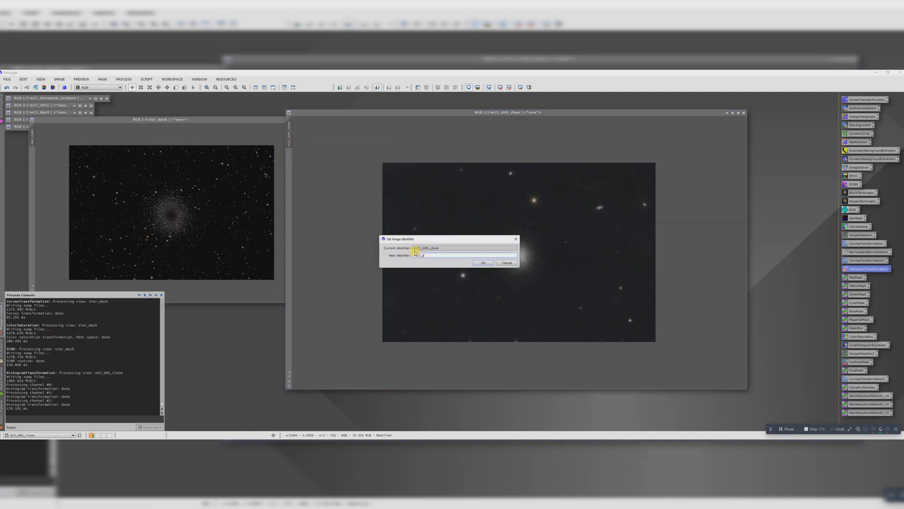
{"action": "key", "text": "Return"}
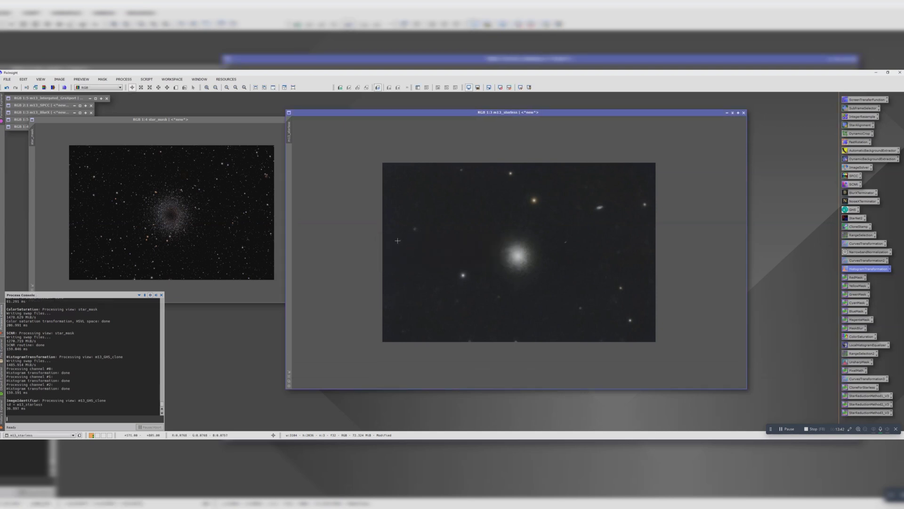
{"action": "left_click_drag", "start_coordinate": [197, 119], "coordinate": [360, 126]}
{"action": "double_click", "coordinate": [196, 143]}
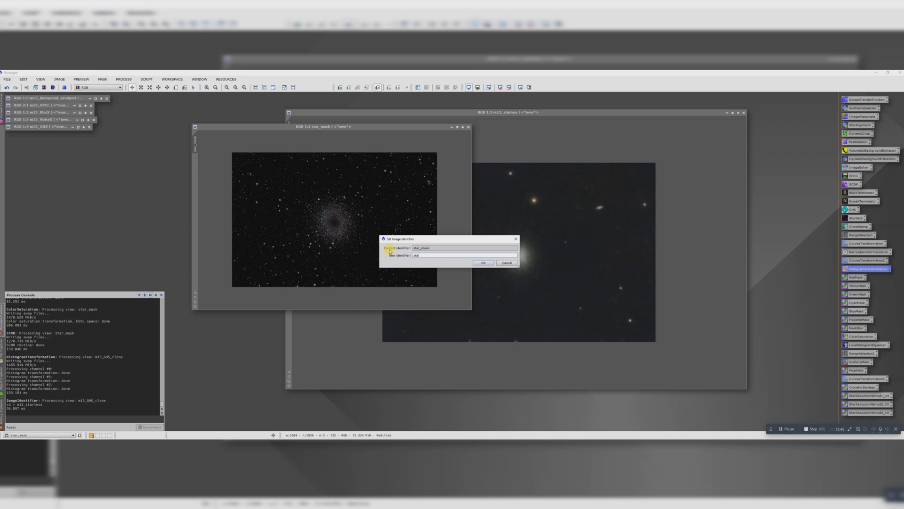
{"action": "type", "text": "stars"}
{"action": "key", "text": "Return"}
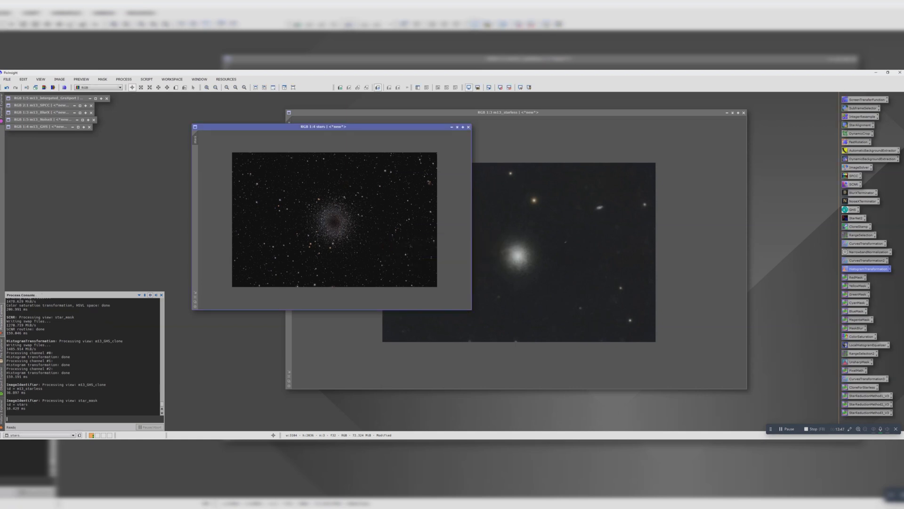
{"action": "left_click", "coordinate": [456, 127]}
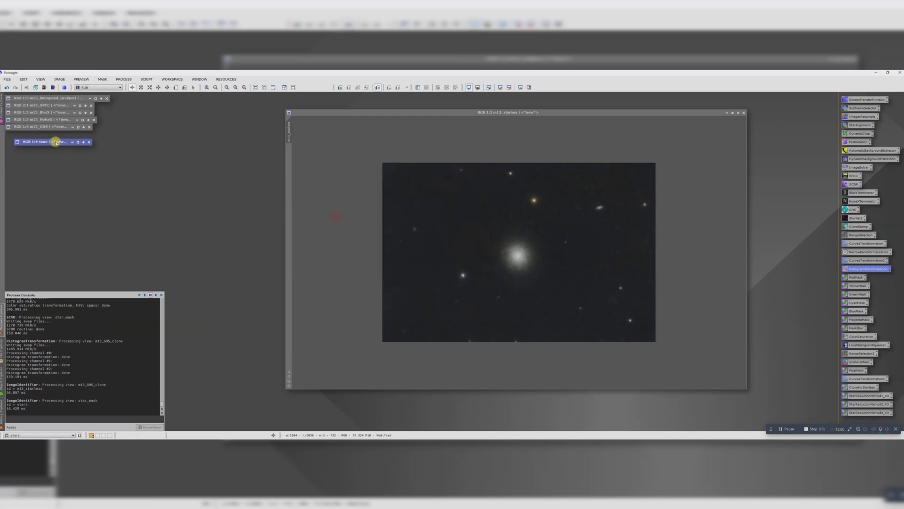
{"action": "left_click", "coordinate": [733, 112]}
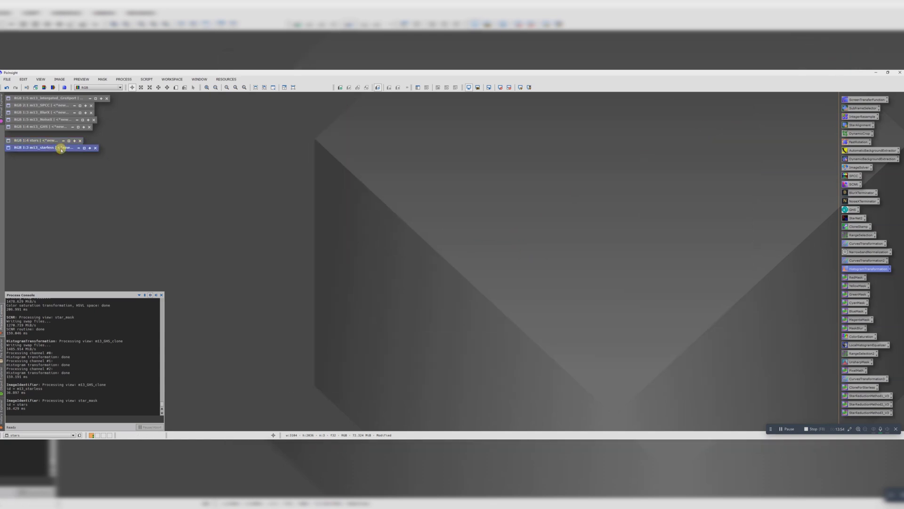
Run PixelMath expression m13_starless+stars into a new image, Image10, and enlarge its window.
{"action": "double_click", "coordinate": [854, 371]}
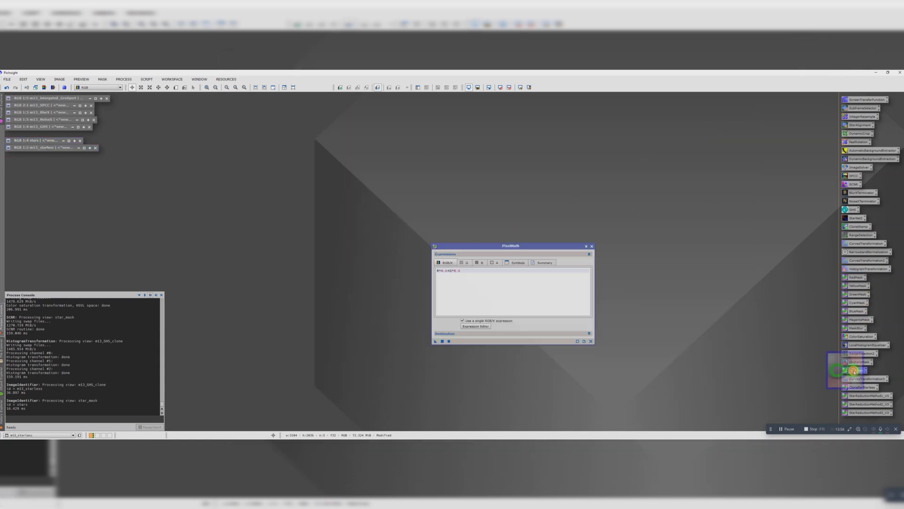
{"action": "triple_click", "coordinate": [467, 272]}
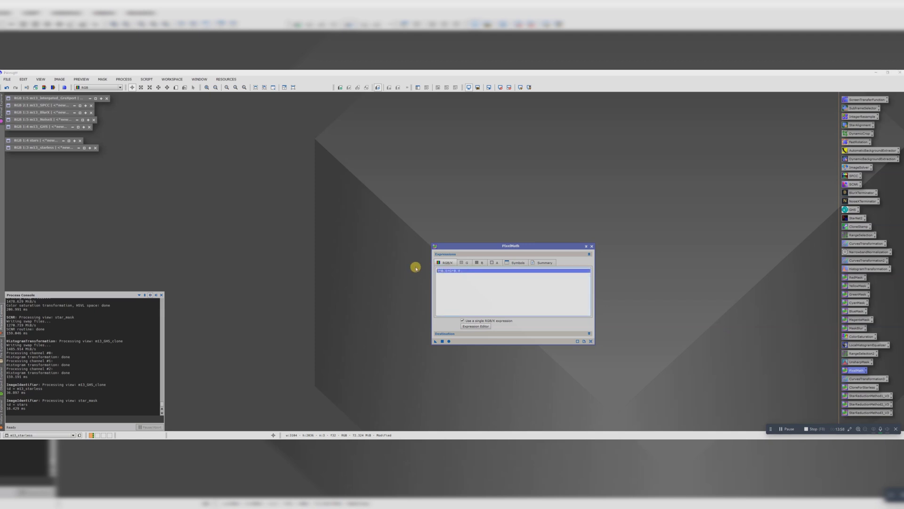
{"action": "key", "text": "BackSpace"}
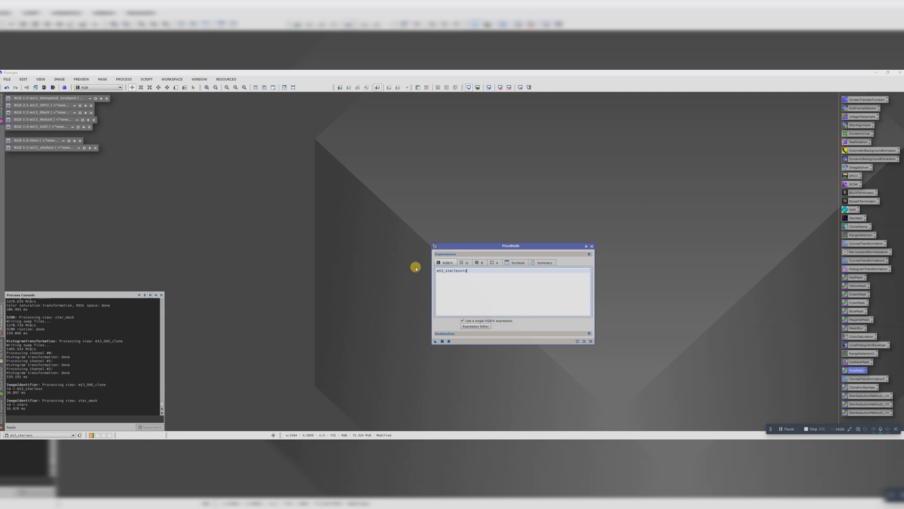
{"action": "left_click", "coordinate": [443, 341]}
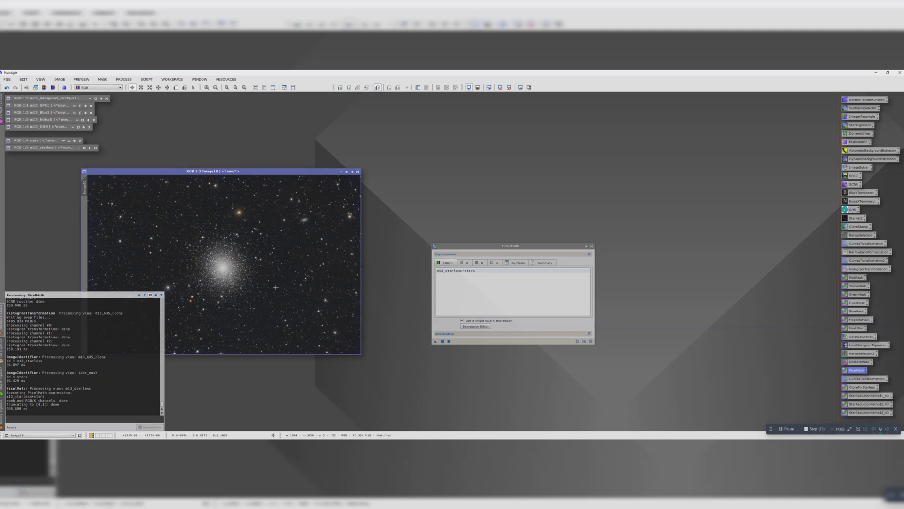
{"action": "left_click_drag", "start_coordinate": [232, 171], "coordinate": [422, 126]}
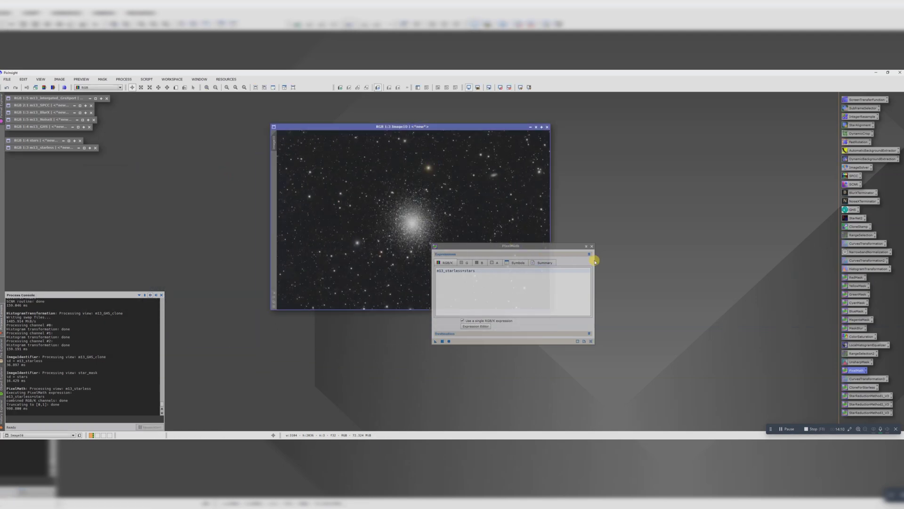
{"action": "left_click", "coordinate": [592, 247]}
{"action": "scroll", "coordinate": [430, 230], "scroll_direction": "up", "scroll_amount": 2}
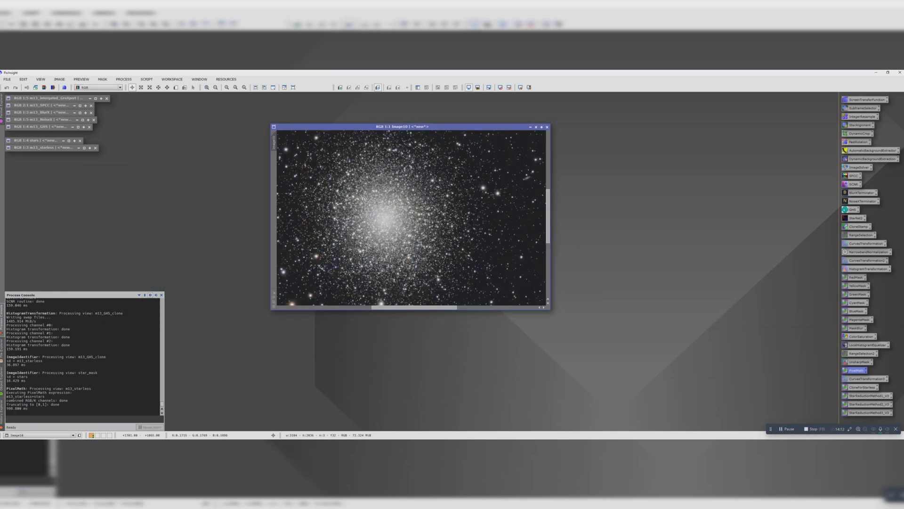
{"action": "scroll", "coordinate": [519, 218], "scroll_direction": "down", "scroll_amount": 3}
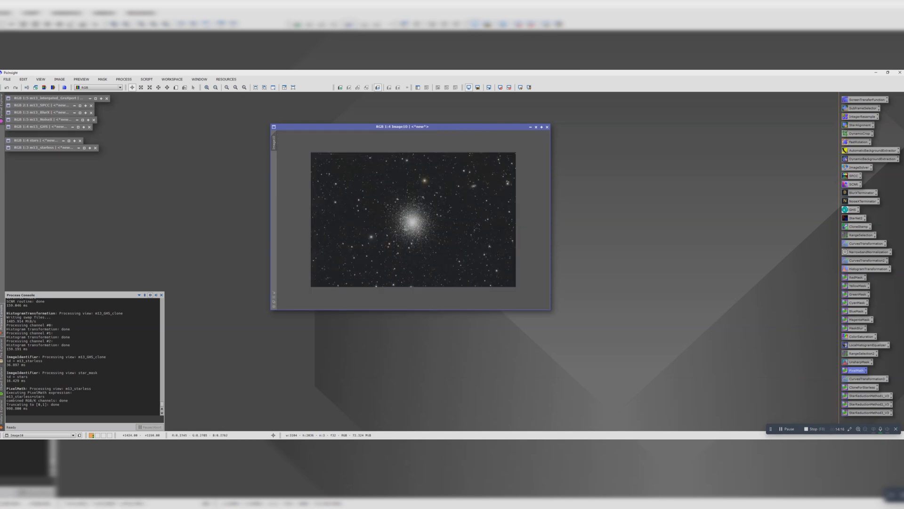
{"action": "scroll", "coordinate": [415, 228], "scroll_direction": "up", "scroll_amount": 1}
{"action": "left_click_drag", "start_coordinate": [547, 307], "coordinate": [673, 375]}
Rename Image10 to m13_combined.
{"action": "double_click", "coordinate": [275, 147]}
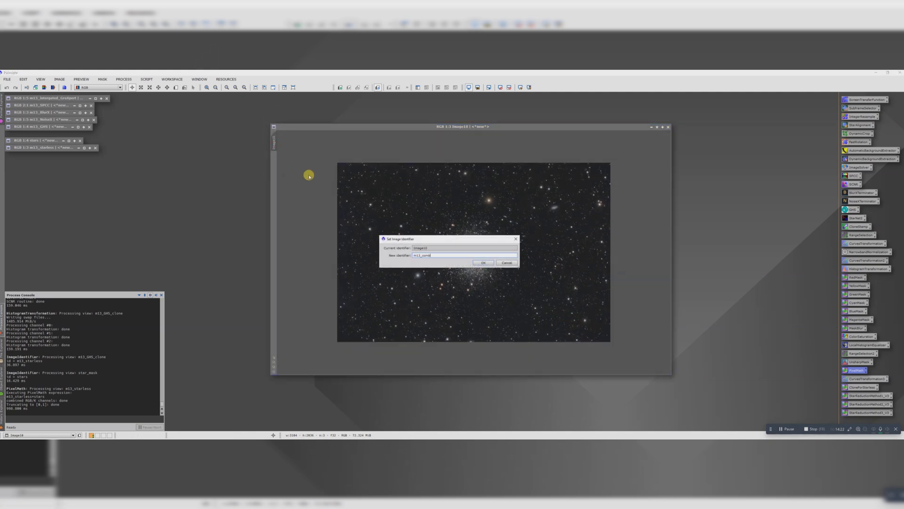
{"action": "type", "text": "m13_combined"}
{"action": "key", "text": "Return"}
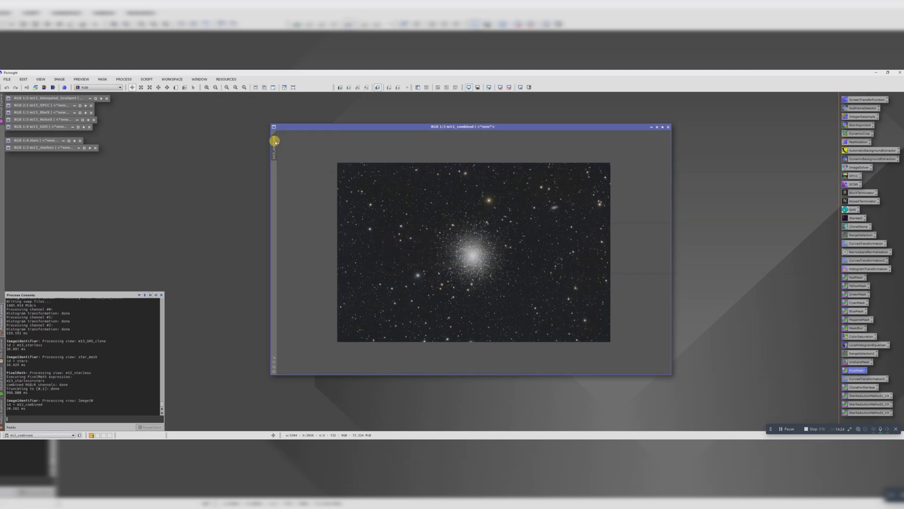
Duplicate it as m13_combined_clone, iconize the original beside the others, and enlarge the clone.
{"action": "left_click_drag", "start_coordinate": [693, 197], "coordinate": [687, 196]}
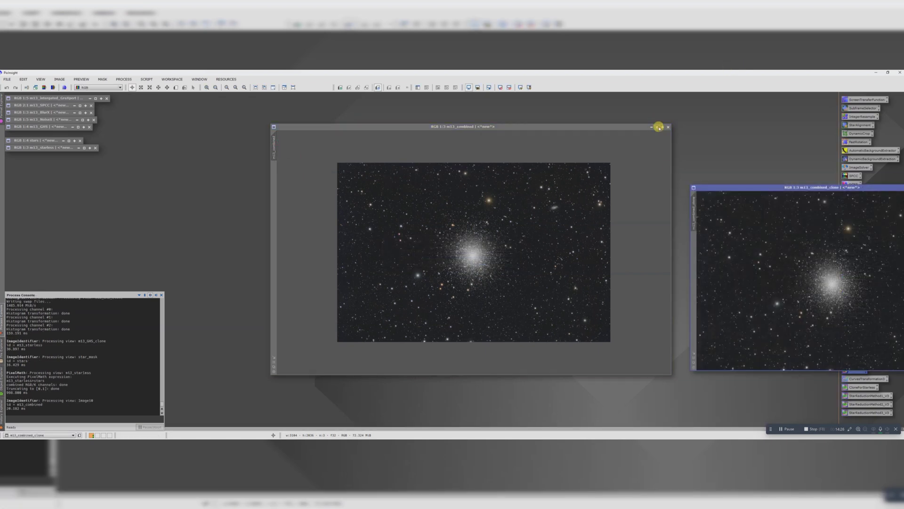
{"action": "left_click", "coordinate": [657, 127]}
{"action": "left_click_drag", "start_coordinate": [466, 250], "coordinate": [47, 154]}
{"action": "left_click_drag", "start_coordinate": [727, 189], "coordinate": [331, 141]}
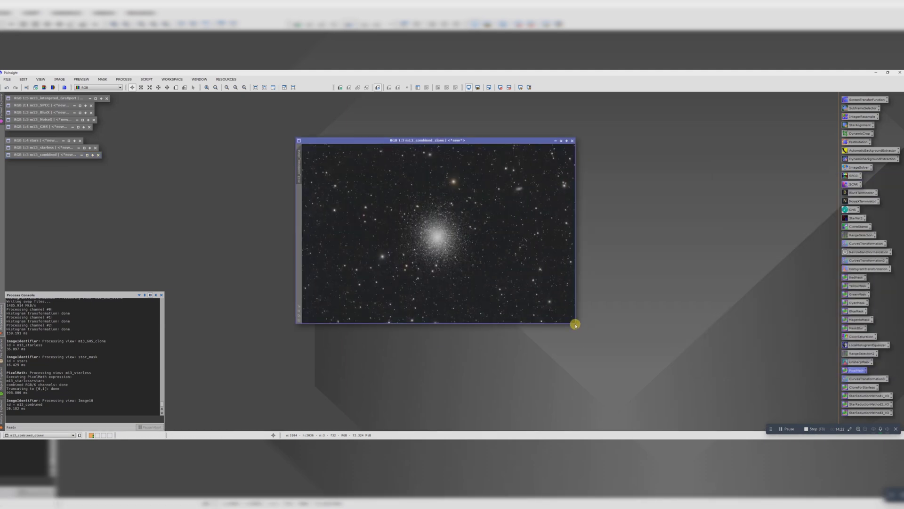
{"action": "left_click_drag", "start_coordinate": [578, 325], "coordinate": [645, 360]}
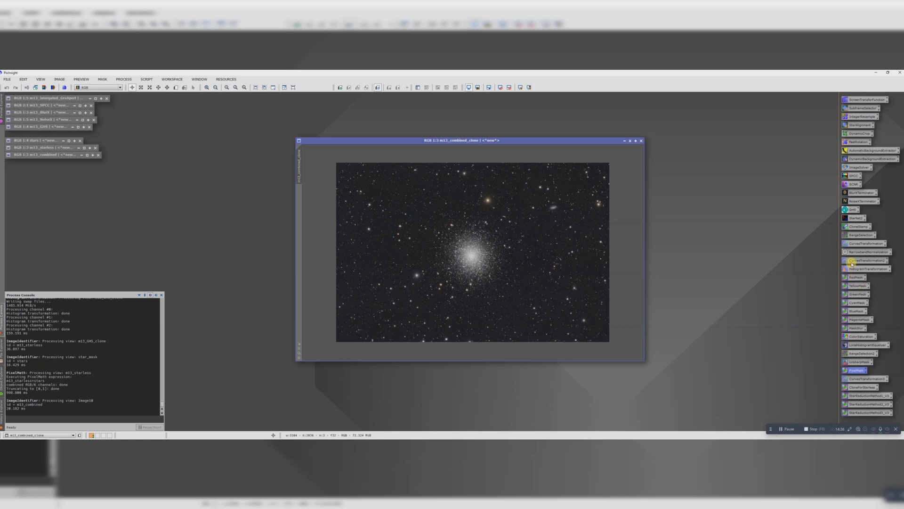
Lift the midtones in Curves with a shadow anchor, previewing the cluster core live.
{"action": "double_click", "coordinate": [852, 262]}
{"action": "left_click", "coordinate": [611, 278]}
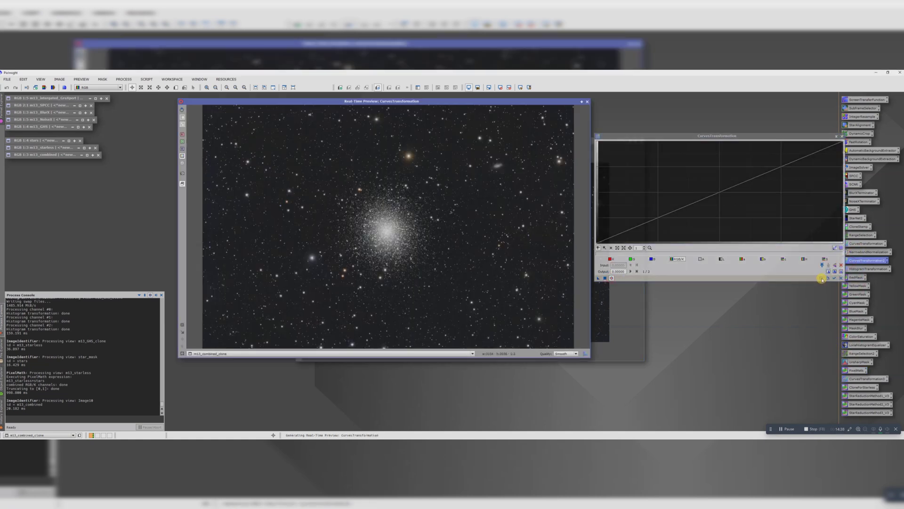
{"action": "left_click_drag", "start_coordinate": [699, 201], "coordinate": [687, 193]}
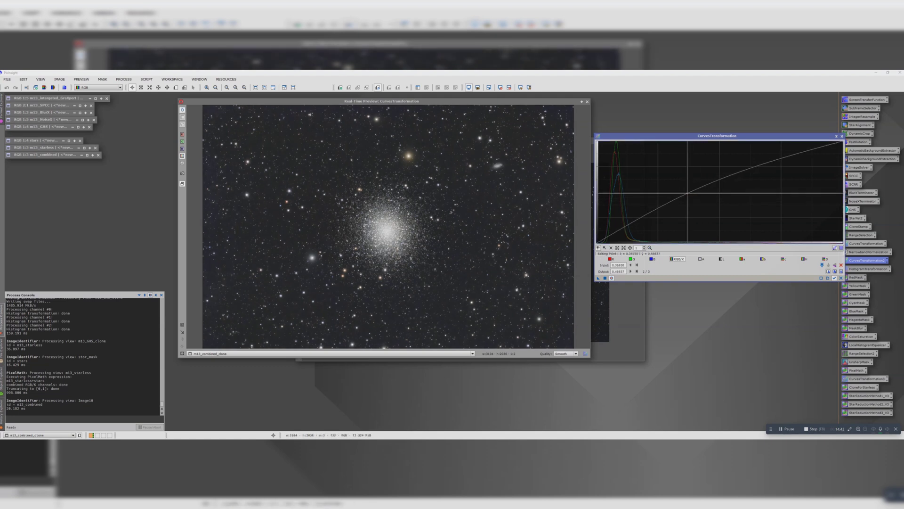
{"action": "left_click", "coordinate": [605, 238]}
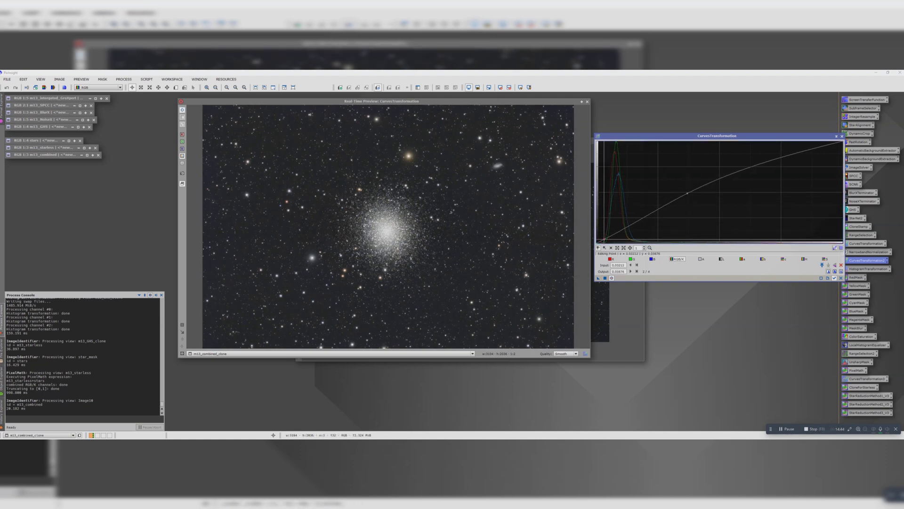
{"action": "left_click", "coordinate": [182, 324]}
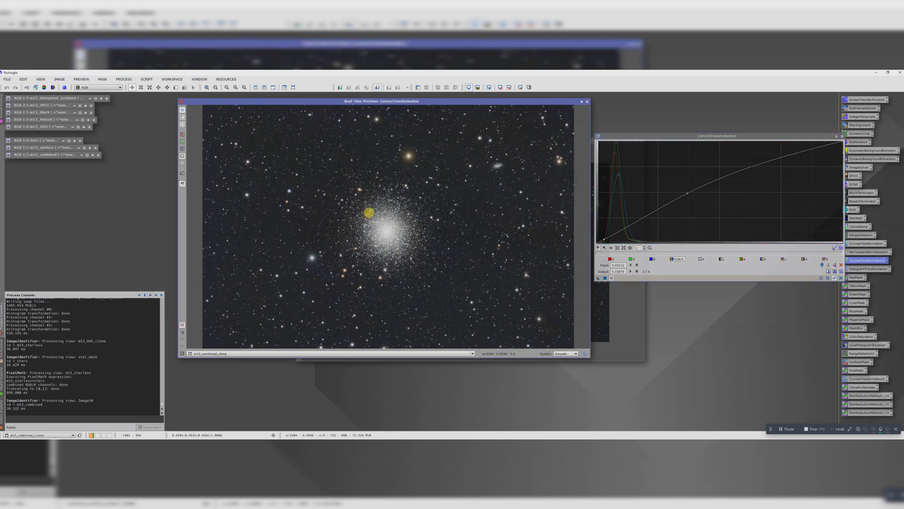
{"action": "left_click_drag", "start_coordinate": [366, 208], "coordinate": [403, 248]}
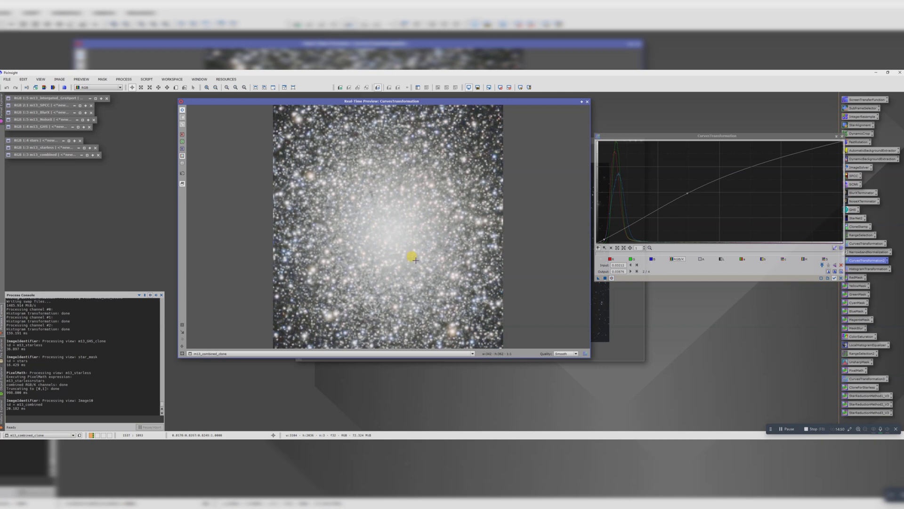
Ease the curve to a subtler lift, apply it to m13_combined_clone, and close Curves.
{"action": "left_click", "coordinate": [182, 109]}
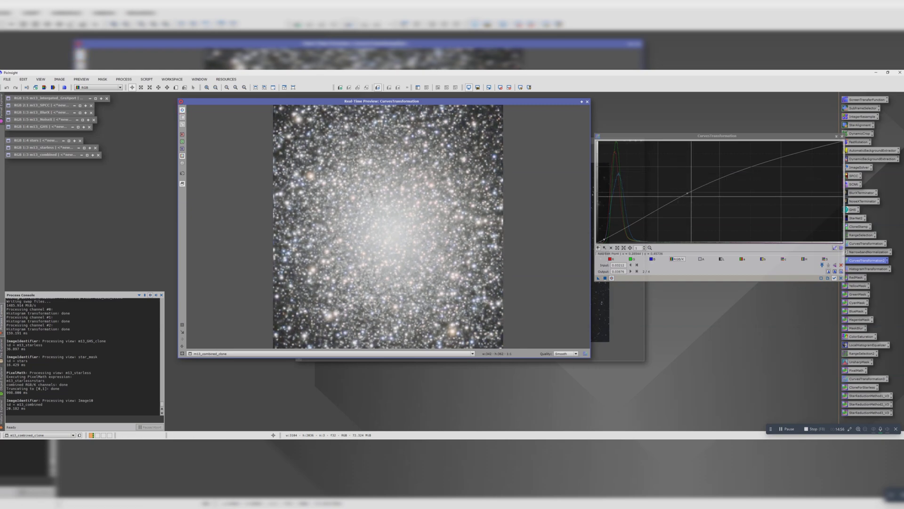
{"action": "left_click_drag", "start_coordinate": [688, 193], "coordinate": [683, 201]}
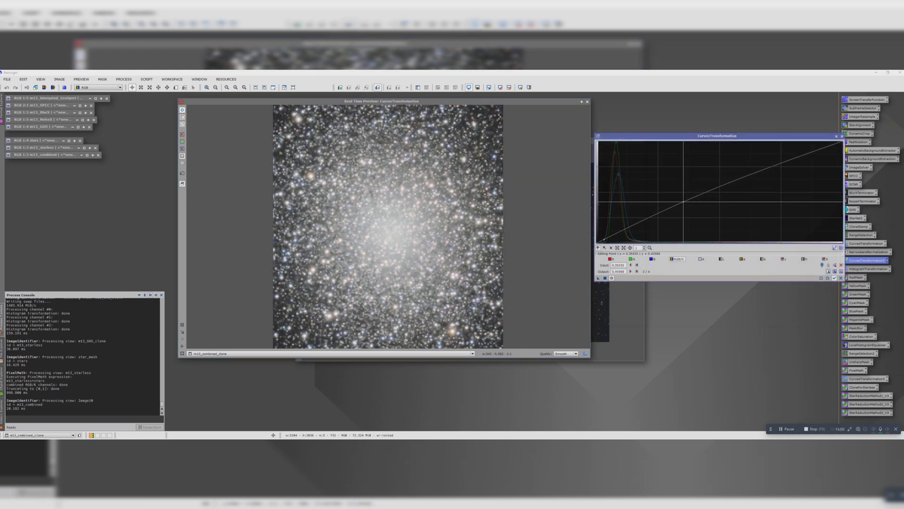
{"action": "left_click", "coordinate": [182, 110]}
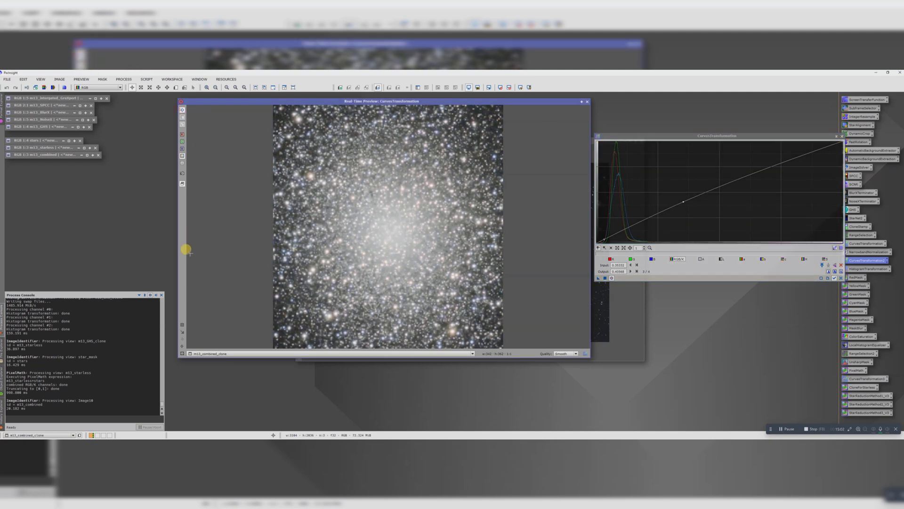
{"action": "left_click", "coordinate": [181, 353]}
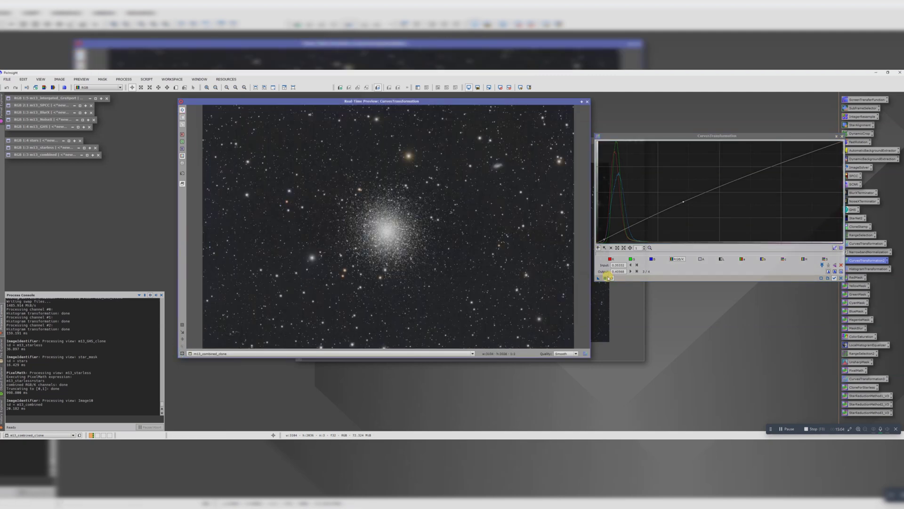
{"action": "left_click", "coordinate": [605, 277]}
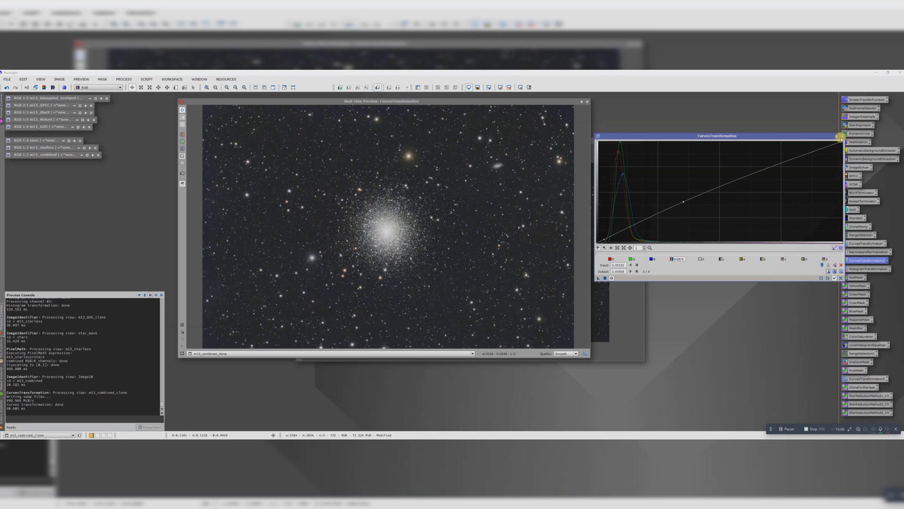
{"action": "left_click", "coordinate": [841, 137]}
{"action": "left_click", "coordinate": [588, 102]}
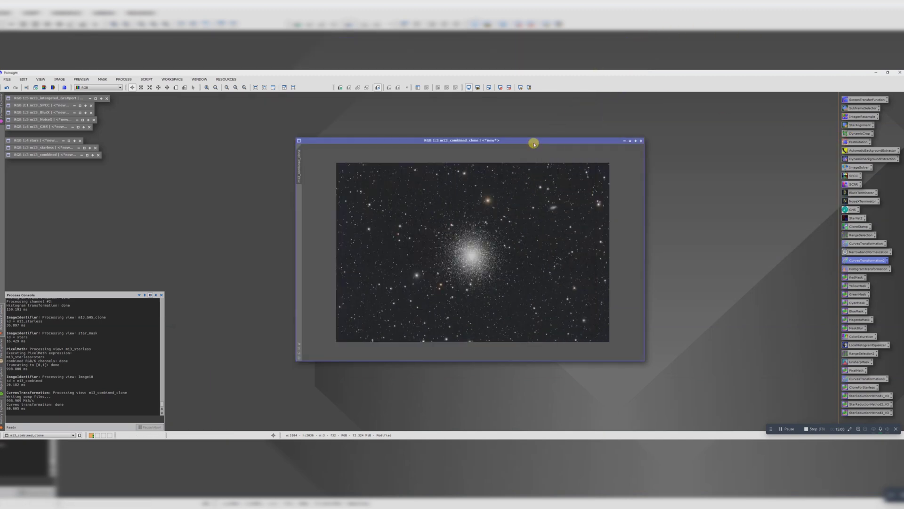
{"action": "left_click_drag", "start_coordinate": [534, 144], "coordinate": [484, 123]}
Add a gently raised midtone point in Curves, compare at 1:1, and apply to m13_combined_clone.
{"action": "double_click", "coordinate": [867, 260]}
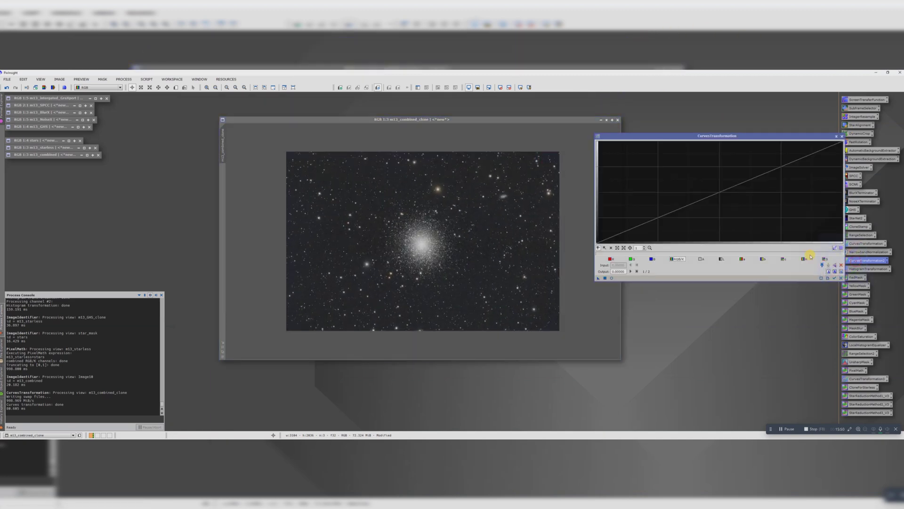
{"action": "left_click", "coordinate": [612, 277]}
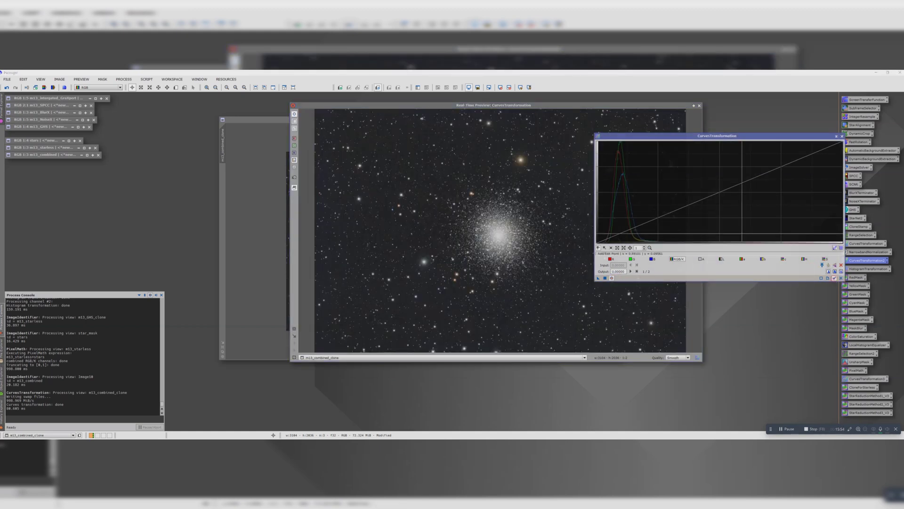
{"action": "left_click", "coordinate": [695, 198]}
{"action": "mouse_move", "coordinate": [695, 198]}
{"action": "left_mouse_down"}
{"action": "mouse_move", "coordinate": [689, 186]}
{"action": "mouse_move", "coordinate": [692, 193]}
{"action": "left_mouse_up"}
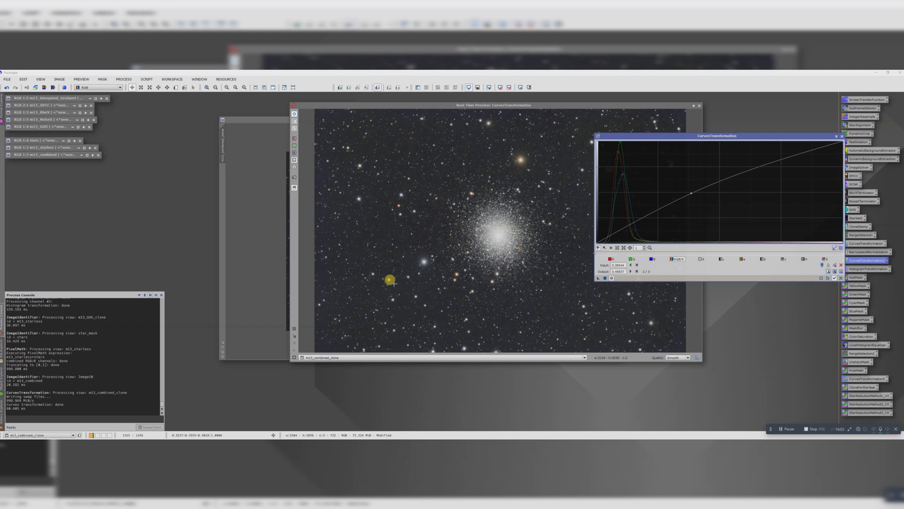
{"action": "left_click", "coordinate": [295, 330]}
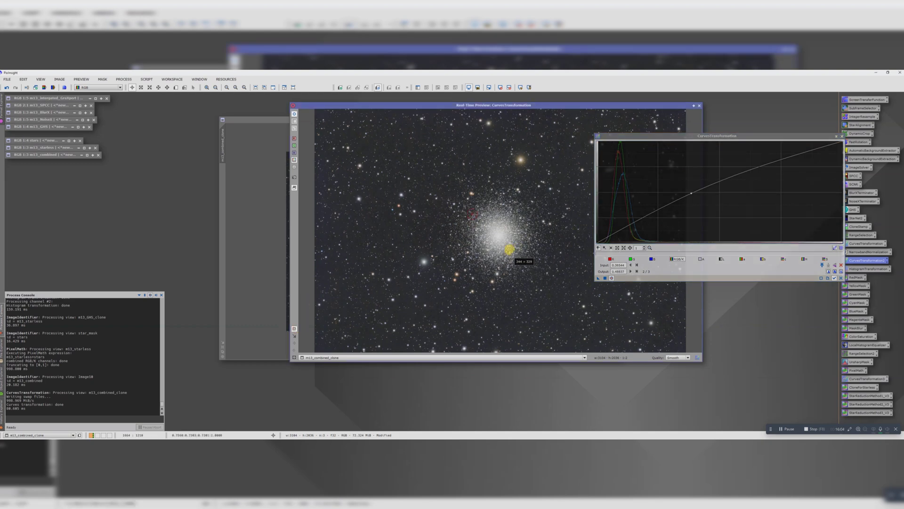
{"action": "left_click", "coordinate": [513, 253]}
{"action": "left_click", "coordinate": [294, 114]}
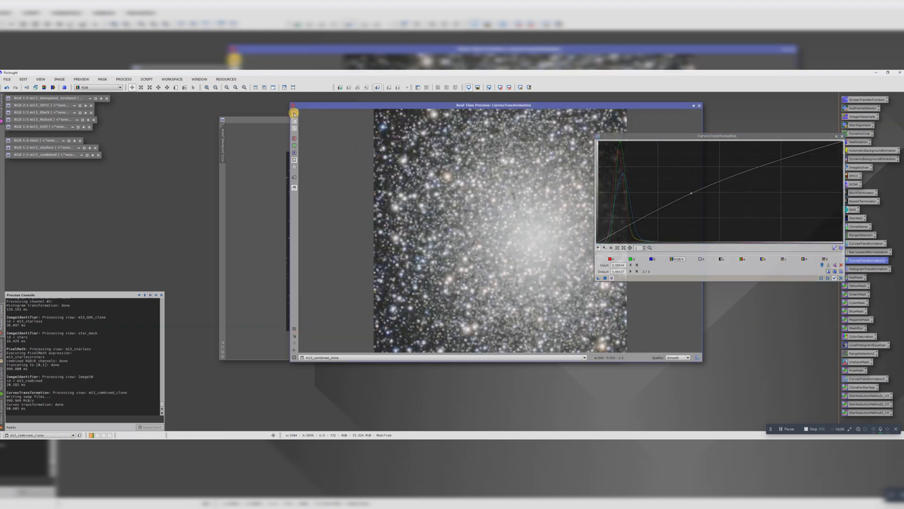
{"action": "left_click", "coordinate": [294, 114]}
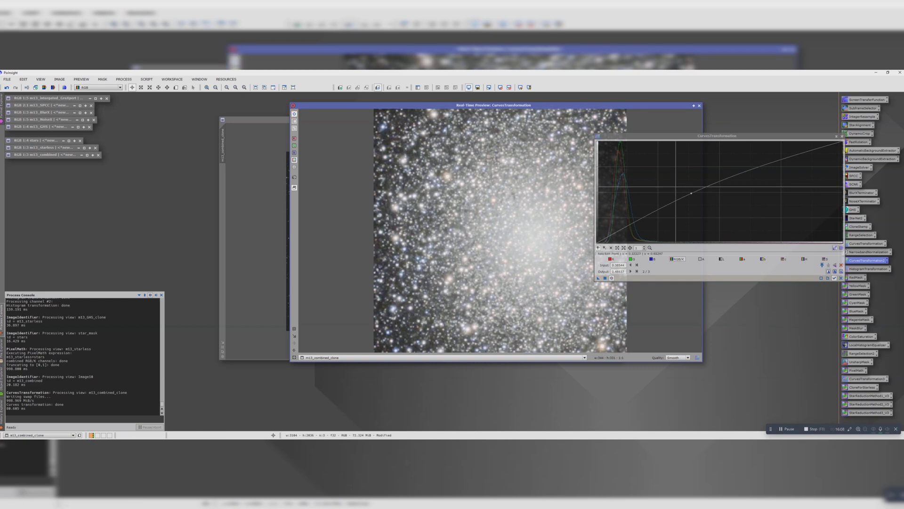
{"action": "left_click_drag", "start_coordinate": [691, 193], "coordinate": [692, 200]}
{"action": "left_click", "coordinate": [605, 278]}
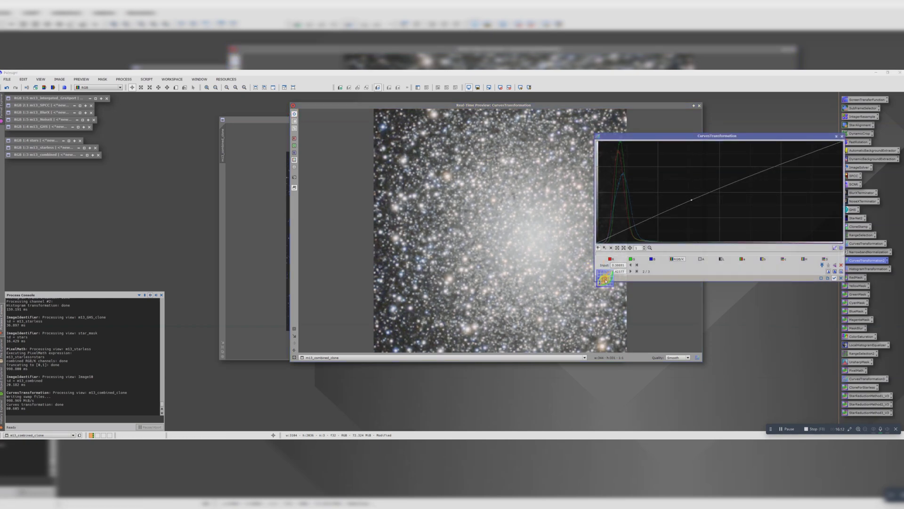
{"action": "left_click", "coordinate": [841, 137]}
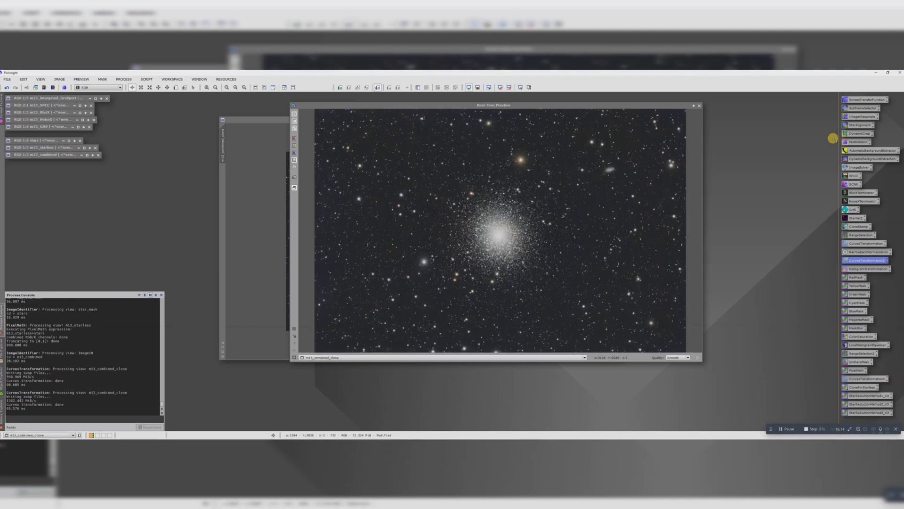
Raise the ColorSaturation curve across the hue range and apply it to m13_combined_clone.
{"action": "double_click", "coordinate": [855, 338]}
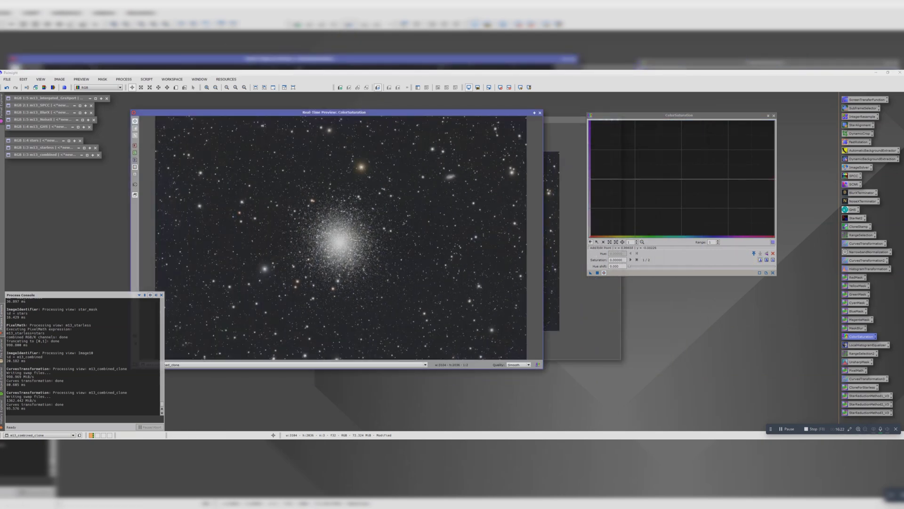
{"action": "left_click_drag", "start_coordinate": [769, 179], "coordinate": [766, 152]}
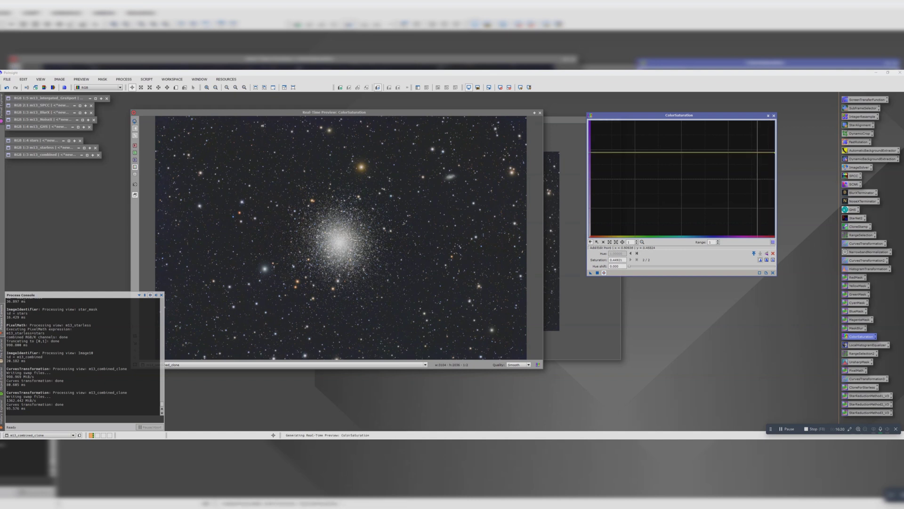
{"action": "left_click", "coordinate": [597, 273]}
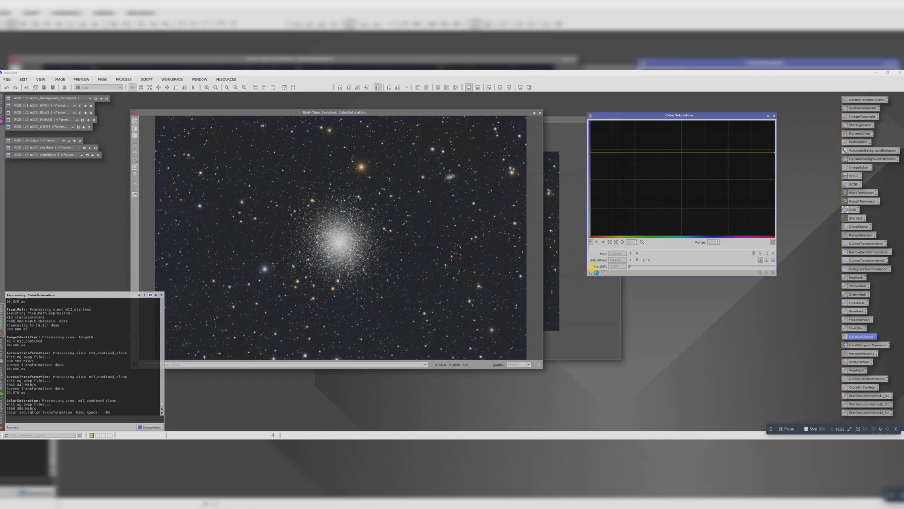
{"action": "left_click", "coordinate": [774, 115]}
Duplicate the image and park the iconized original among the other minimised views.
{"action": "left_click", "coordinate": [541, 113]}
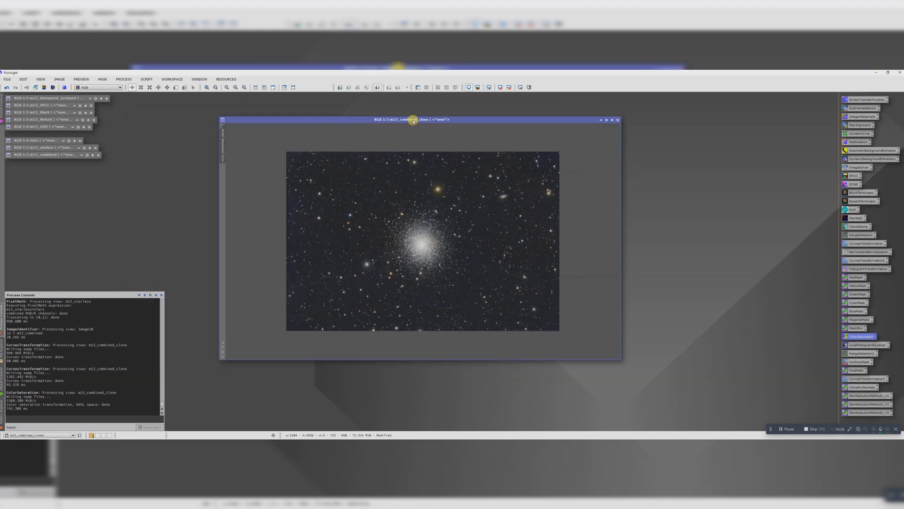
{"action": "left_click_drag", "start_coordinate": [414, 121], "coordinate": [376, 121]}
{"action": "left_click_drag", "start_coordinate": [184, 139], "coordinate": [638, 150]}
{"action": "left_click", "coordinate": [563, 115]}
{"action": "left_click_drag", "start_coordinate": [399, 234], "coordinate": [77, 161]}
{"action": "left_click", "coordinate": [745, 133]}
{"action": "left_click_drag", "start_coordinate": [501, 130], "coordinate": [501, 128]}
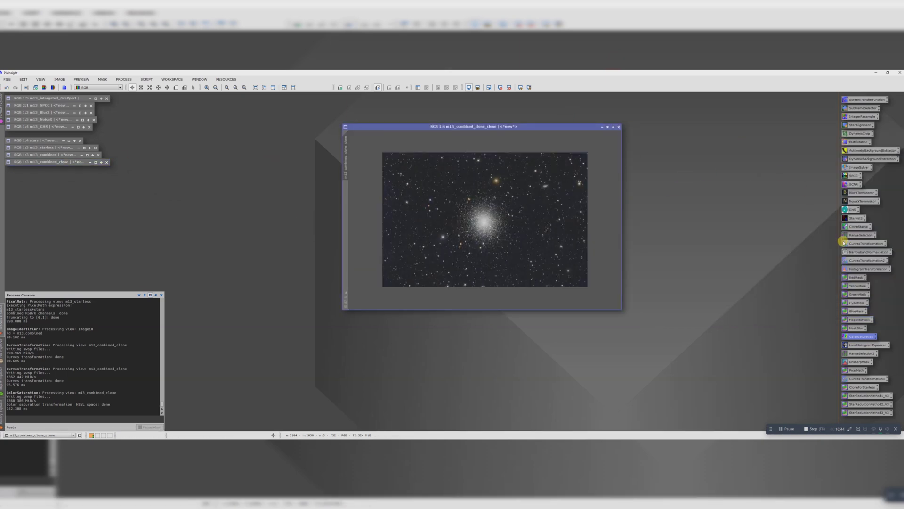
Crop the duplicate to 2924 × 1848 pixels with DynamicCrop, trimming the frame edges.
{"action": "double_click", "coordinate": [854, 134]}
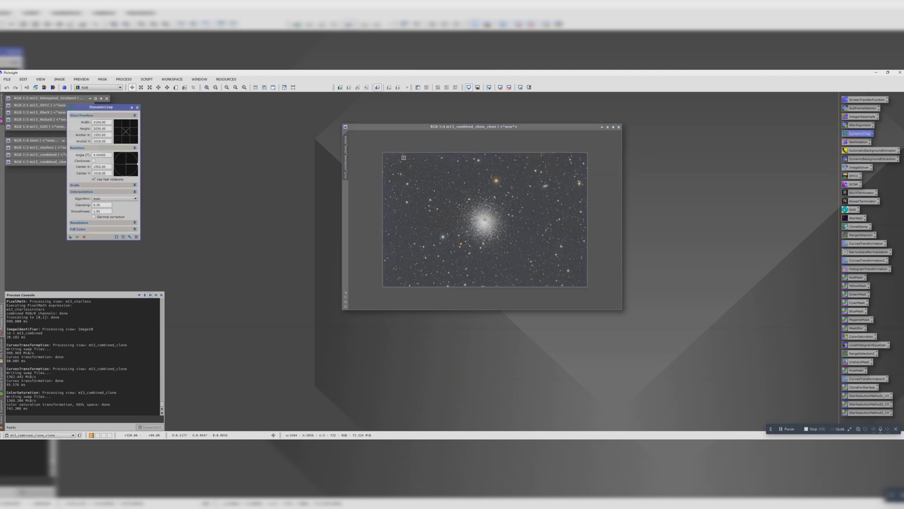
{"action": "left_click_drag", "start_coordinate": [383, 152], "coordinate": [393, 161]}
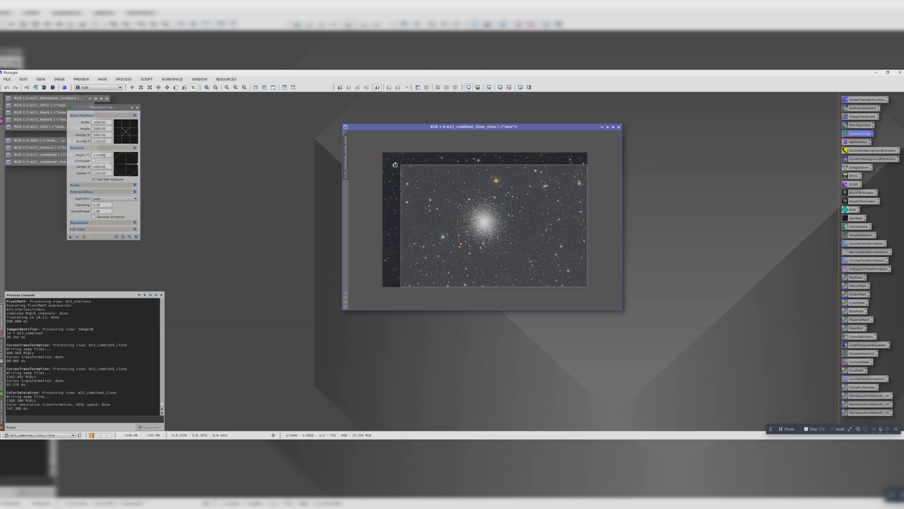
{"action": "left_click_drag", "start_coordinate": [470, 198], "coordinate": [470, 202]}
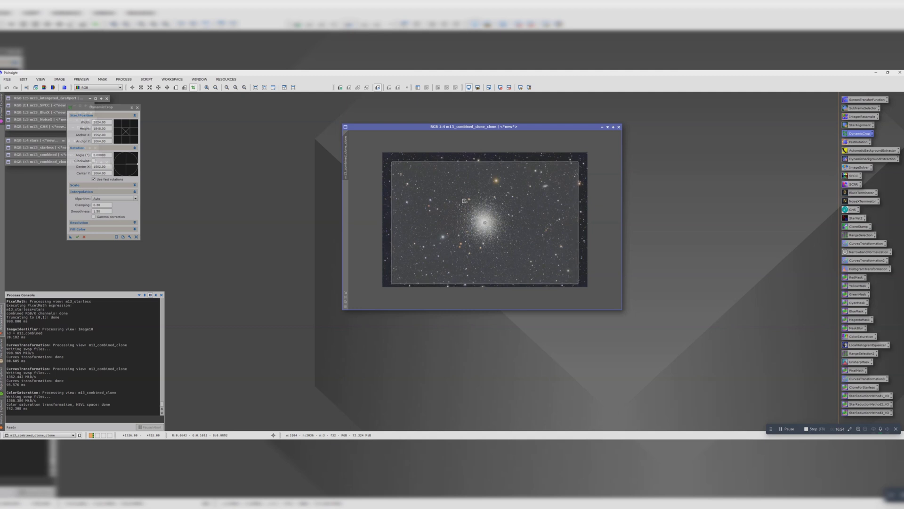
{"action": "left_click", "coordinate": [77, 237]}
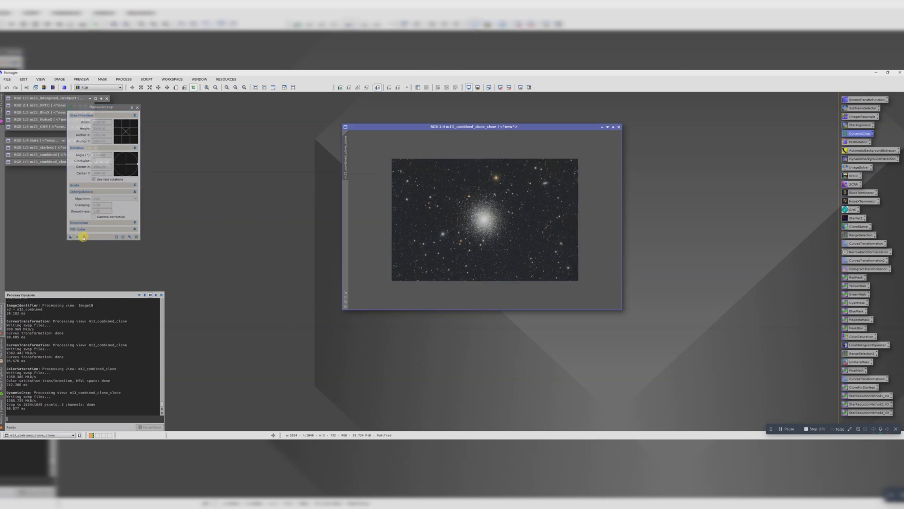
{"action": "key", "text": "ctrl+plus"}
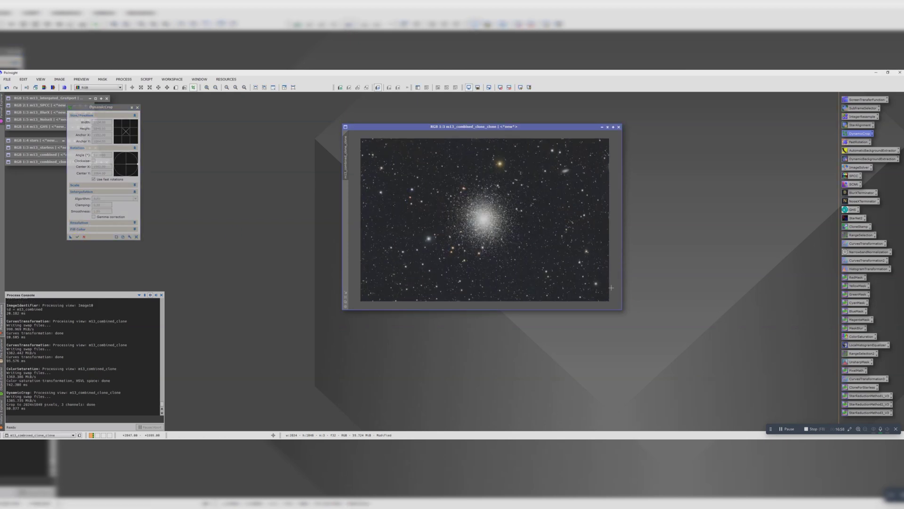
{"action": "left_click_drag", "start_coordinate": [619, 307], "coordinate": [801, 387]}
{"action": "left_click_drag", "start_coordinate": [510, 128], "coordinate": [377, 111]}
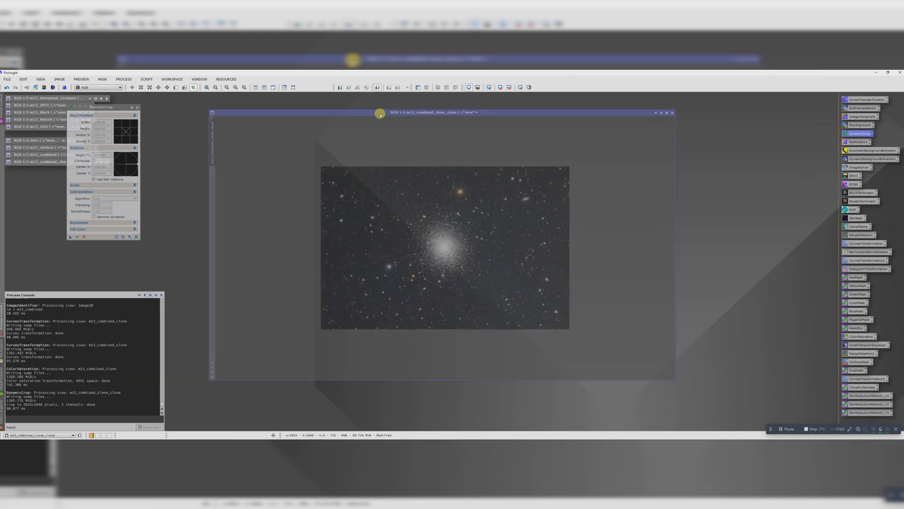
{"action": "key", "text": "ctrl+plus"}
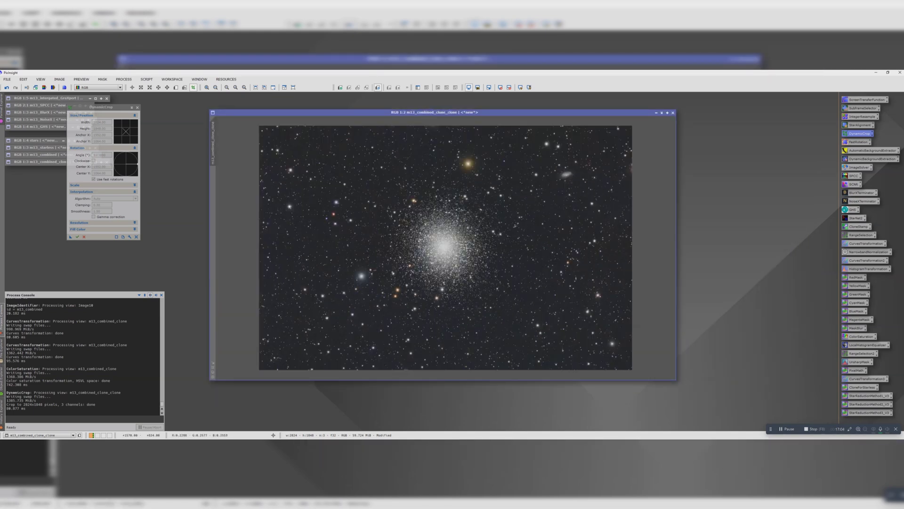